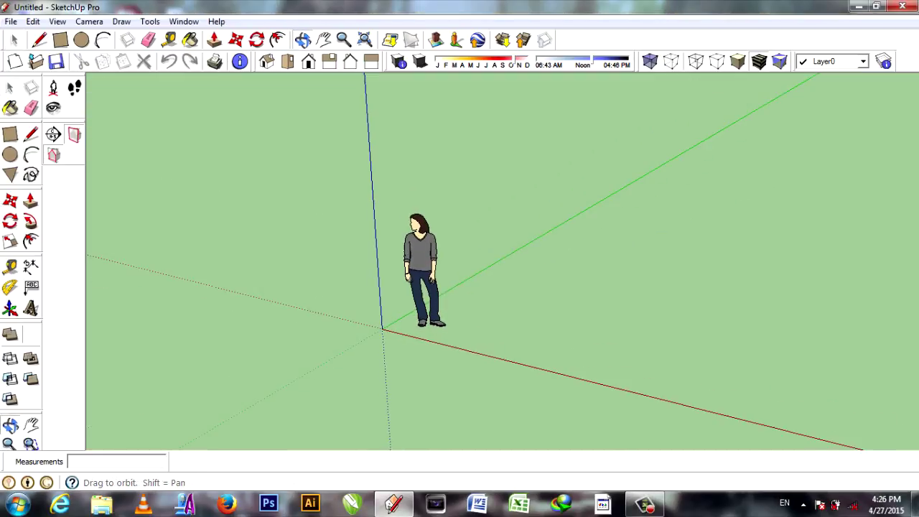
# Set the model units to decimal meters with the chosen display precision
pyautogui.click(205, 35)
pyautogui.click(287, 233)
pyautogui.click(369, 215)
pyautogui.click(354, 261)
pyautogui.click(300, 235)
pyautogui.click(287, 246)
pyautogui.click(454, 173)
# Draw a 20 m square face from the origin
pyautogui.click(61, 39)
pyautogui.click(382, 329)
pyautogui.moveTo(431, 337); pyautogui.dragTo(474, 301, button='middle')
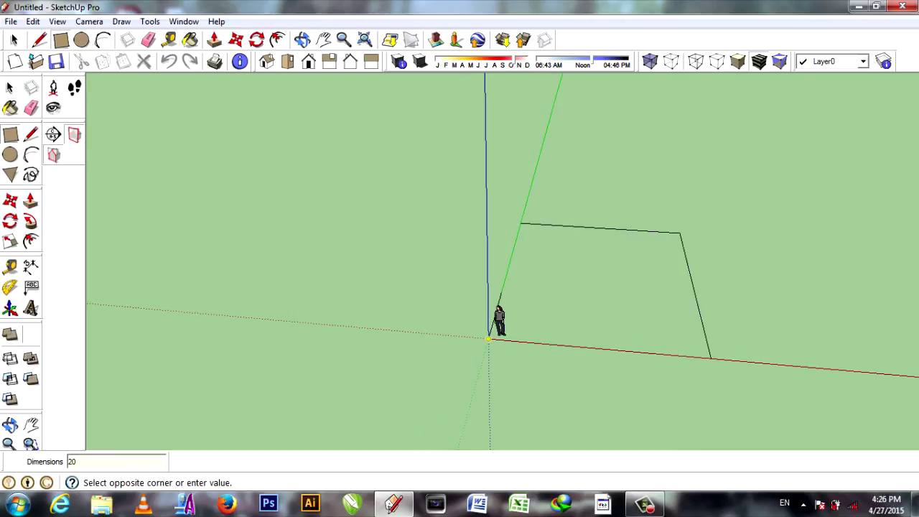
pyautogui.press('Return')
pyautogui.moveTo(488, 337); pyautogui.dragTo(424, 277, button='middle')
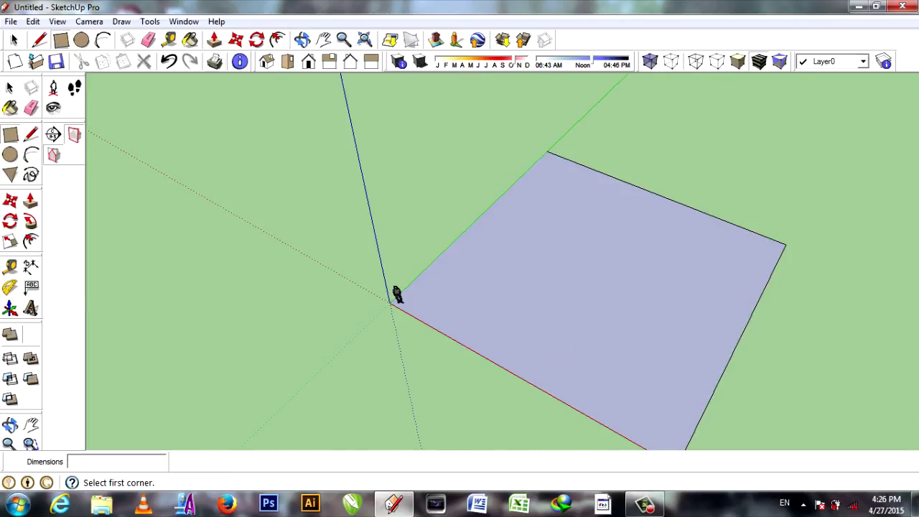
# Offset the square's outline inward to create an inner square
pyautogui.click(397, 295)
pyautogui.press('f')
pyautogui.click(397, 295)
pyautogui.click(397, 295)
pyautogui.scroll(3, 397, 294)
pyautogui.keyDown('shift'); pyautogui.moveTo(397, 294); pyautogui.dragTo(208, 315, button='middle'); pyautogui.keyUp('shift')
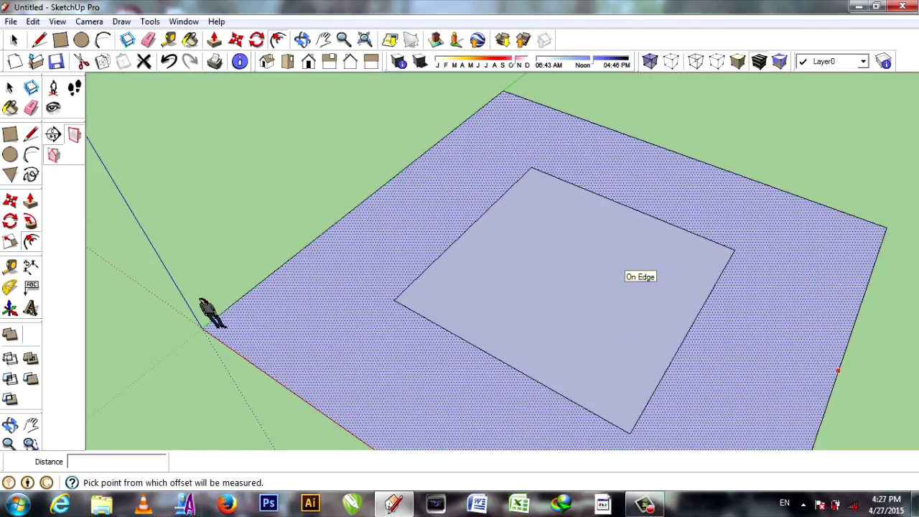
pyautogui.scroll(-1, 503, 100)
# Draw two crossing 20 x 10 strips across the square
pyautogui.click(239, 302)
pyautogui.write('20,10')
pyautogui.press('Return')
pyautogui.click(502, 93)
pyautogui.click(422, 424)
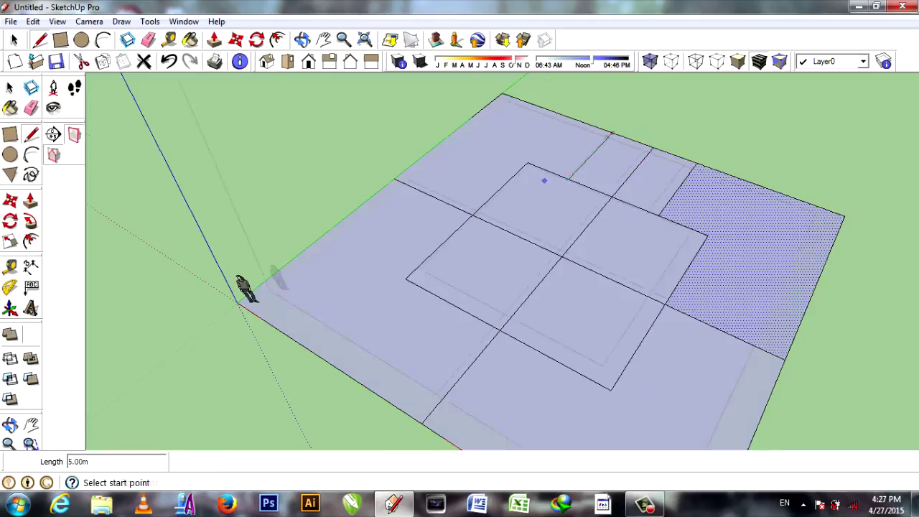
# Add an edge splitting the top-right face, then cancel the unfinished line
pyautogui.moveTo(543, 180); pyautogui.dragTo(579, 308, button='middle')
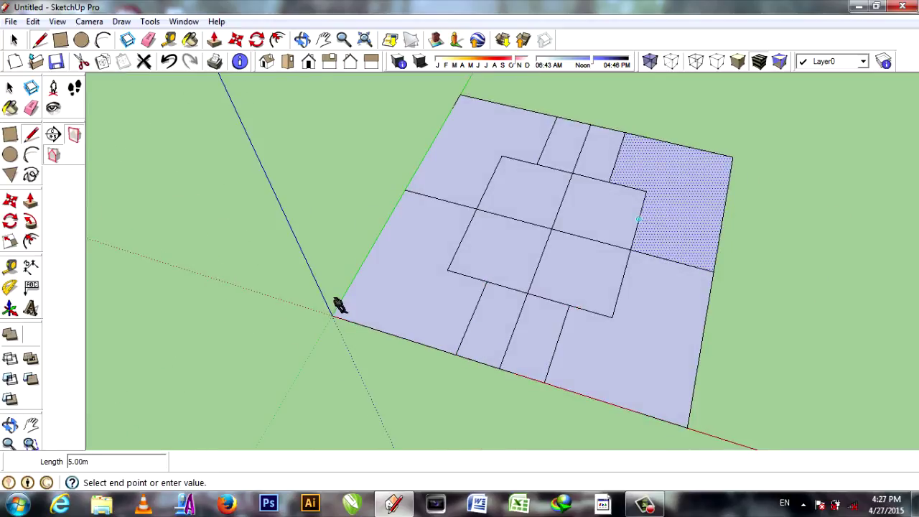
pyautogui.click(638, 219)
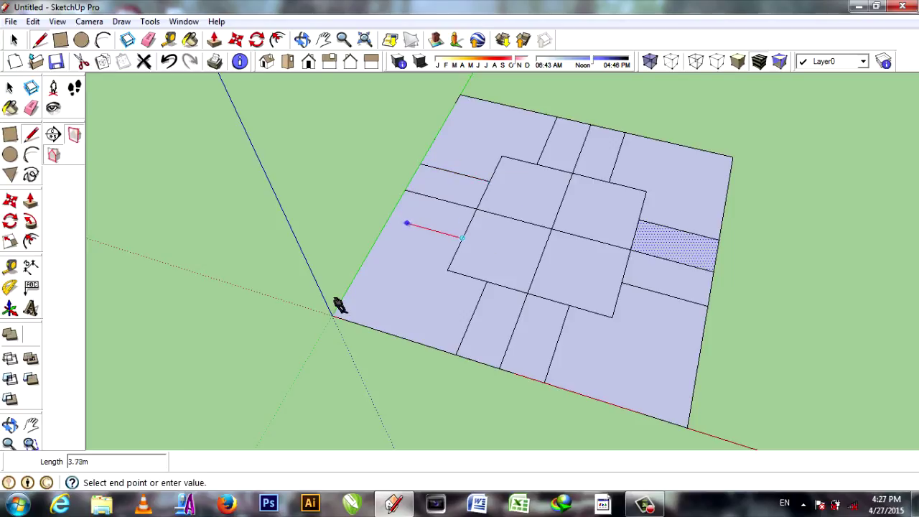
pyautogui.moveTo(336, 301); pyautogui.dragTo(144, 293, button='middle')
pyautogui.scroll(3, 108, 151)
pyautogui.press('Escape')
# Erase the cross lines running through the central square
pyautogui.press('r')
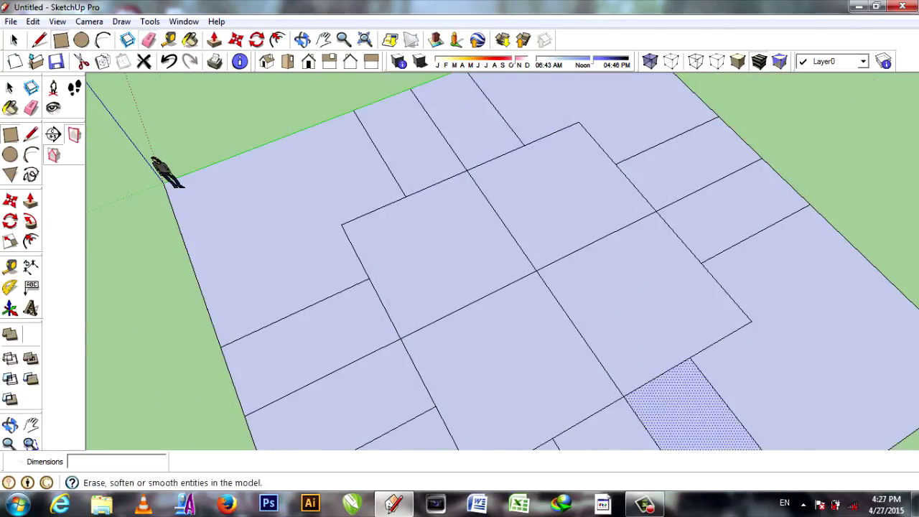
pyautogui.click(149, 39)
pyautogui.moveTo(503, 215); pyautogui.dragTo(546, 287)
# Offset the central square inward three times by 0.2 m to make nested rings
pyautogui.press('f')
pyautogui.click(464, 173)
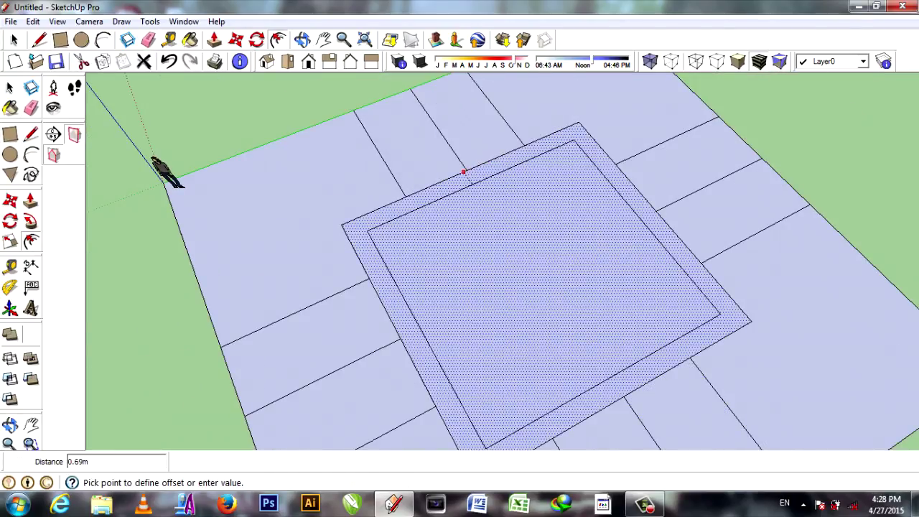
pyautogui.write('.2')
pyautogui.press('Return')
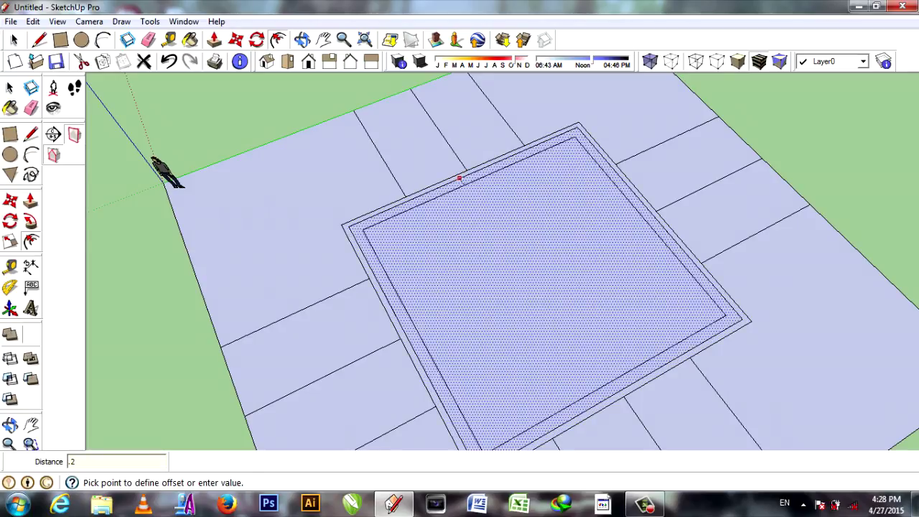
pyautogui.click(463, 182)
pyautogui.write('.2')
pyautogui.press('Return')
pyautogui.click(464, 185)
pyautogui.write('.2')
pyautogui.press('Return')
# Draw small rectangles at the central square's corners
pyautogui.scroll(3, 362, 250)
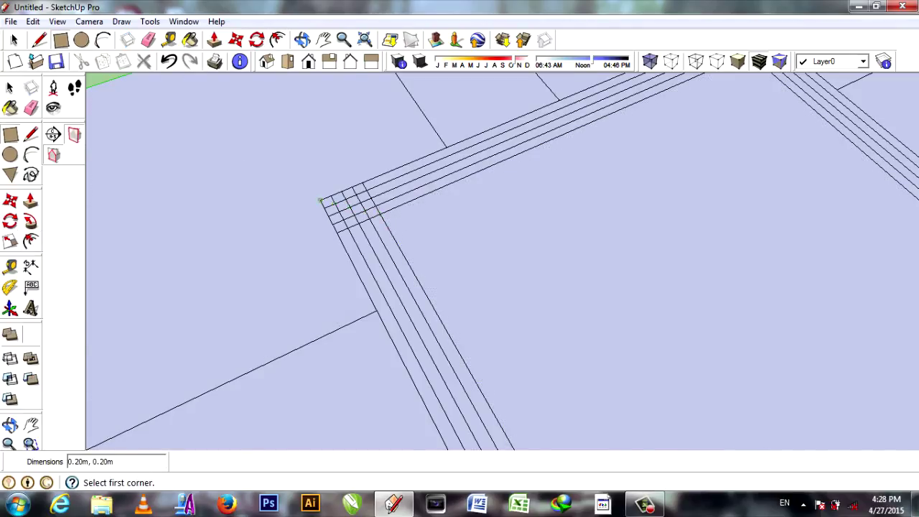
pyautogui.scroll(-5, 319, 201)
pyautogui.scroll(4, 322, 357)
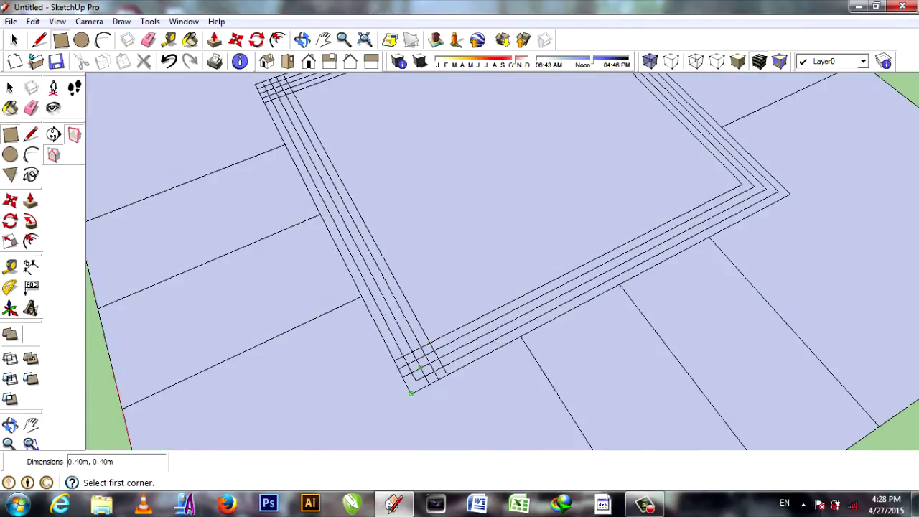
pyautogui.click(411, 393)
pyautogui.scroll(-5, 357, 361)
pyautogui.scroll(5, 575, 253)
pyautogui.click(575, 252)
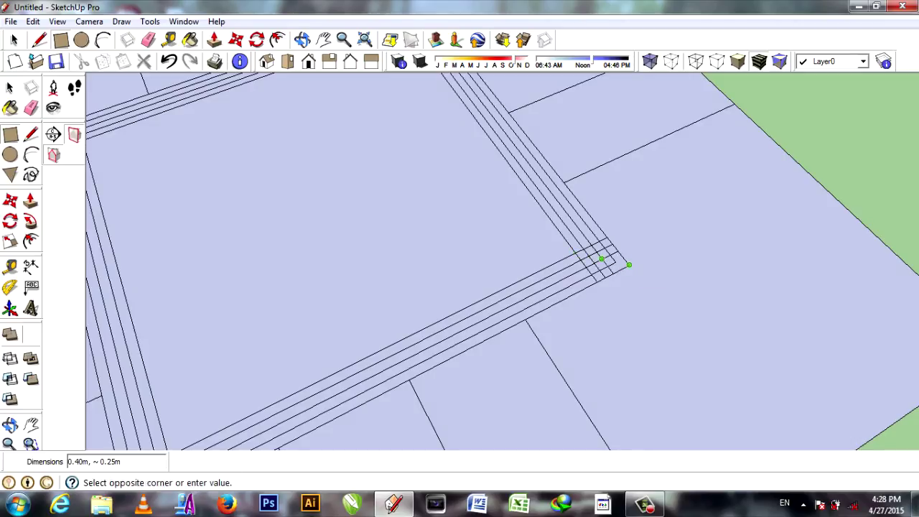
pyautogui.click(629, 264)
pyautogui.scroll(-5, 629, 265)
pyautogui.scroll(5, 467, 152)
pyautogui.click(479, 191)
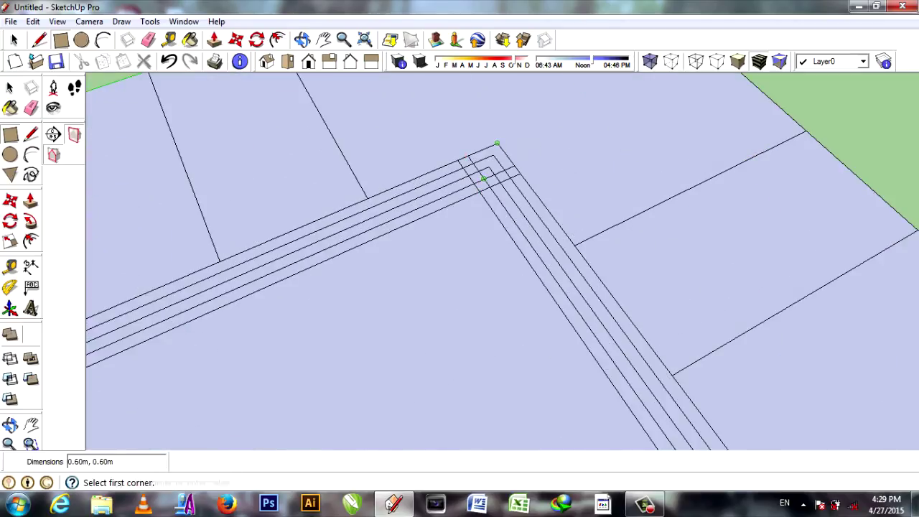
pyautogui.scroll(-5, 492, 155)
pyautogui.scroll(6, 257, 263)
# Erase the corner rectangles' extra edges at the square's corners
pyautogui.press('e')
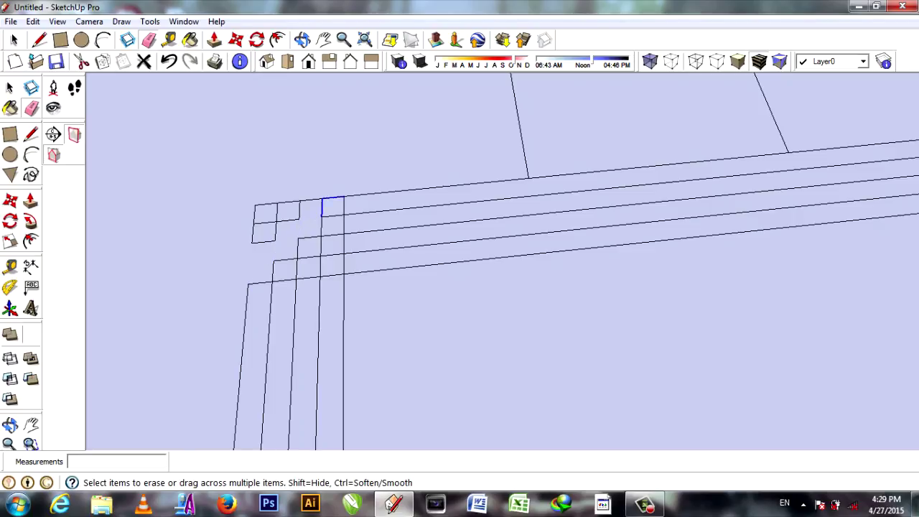
pyautogui.scroll(-3, 321, 200)
pyautogui.scroll(4, 402, 273)
pyautogui.moveTo(352, 282); pyautogui.dragTo(400, 277)
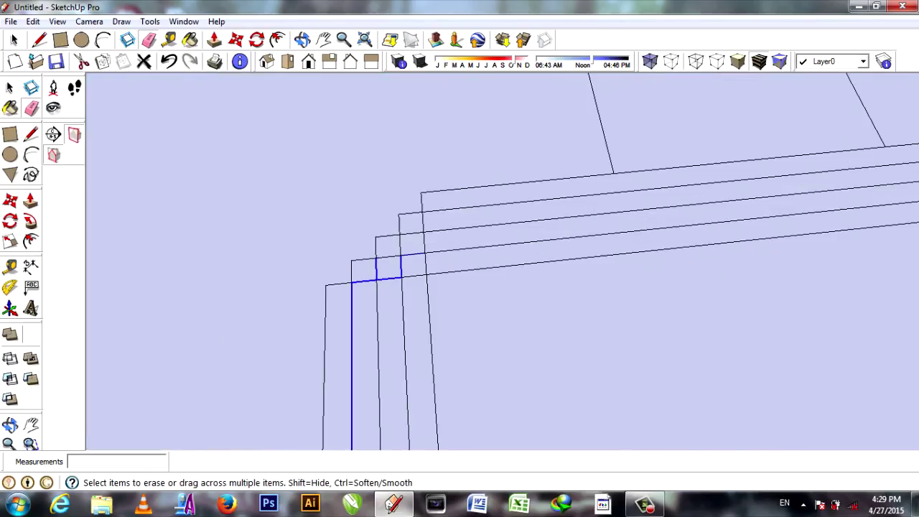
pyautogui.scroll(-3, 266, 148)
pyautogui.scroll(4, 402, 258)
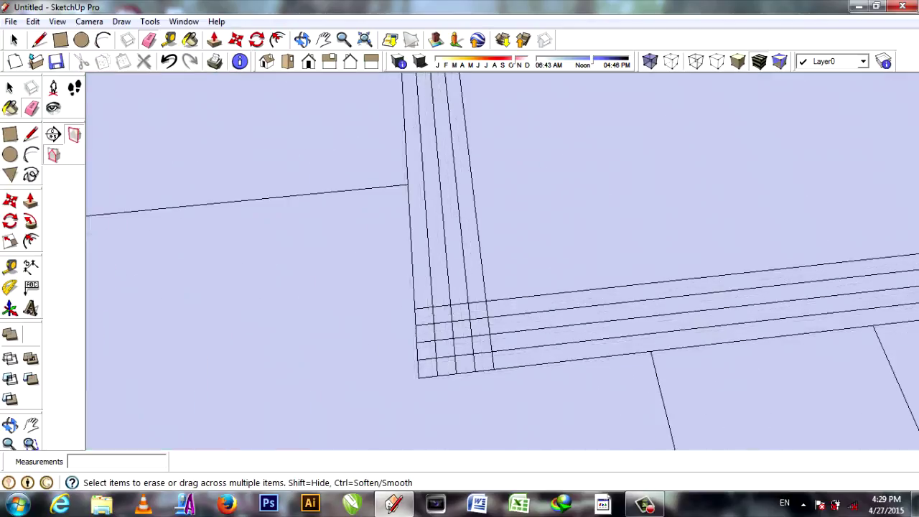
pyautogui.scroll(-3, 503, 287)
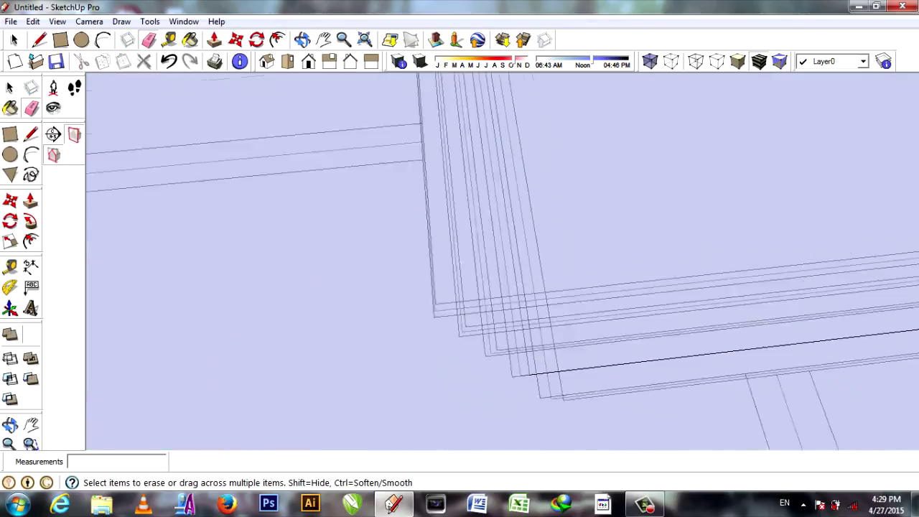
pyautogui.scroll(4, 470, 316)
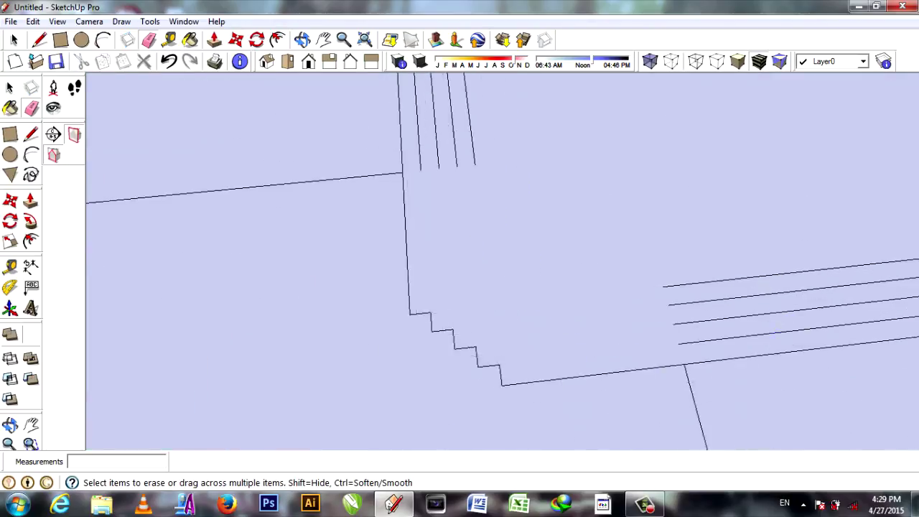
pyautogui.scroll(-3, 452, 312)
pyautogui.scroll(3, 431, 251)
pyautogui.scroll(-3, 431, 251)
pyautogui.scroll(3, 718, 107)
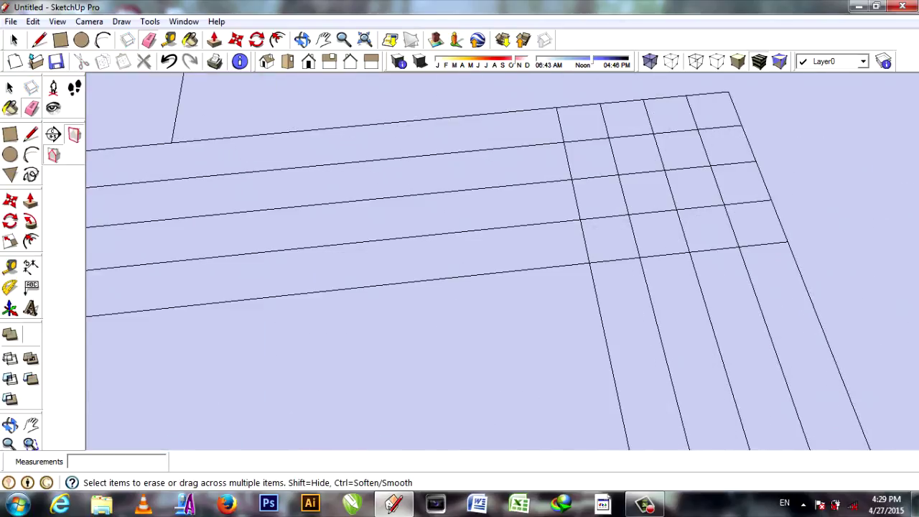
pyautogui.moveTo(761, 179); pyautogui.dragTo(770, 199)
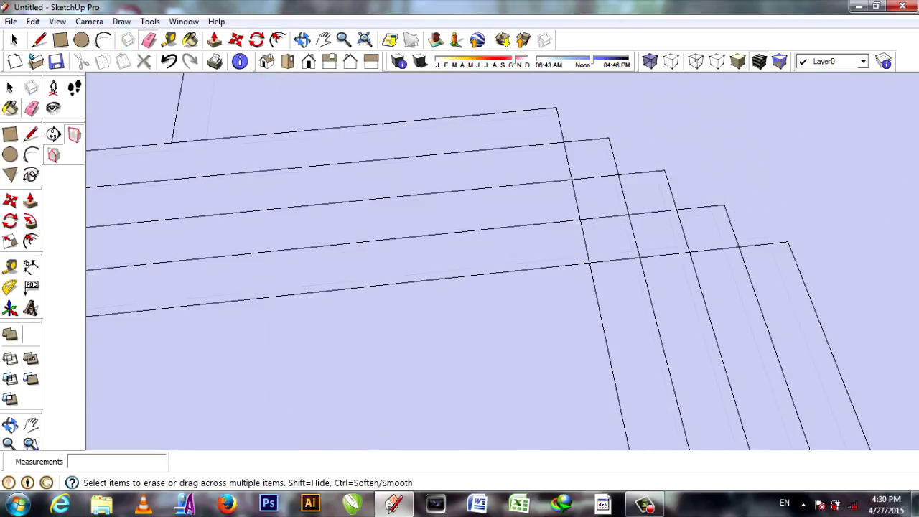
pyautogui.scroll(-1, 560, 122)
# Erase the middle spans and crossing segments to leave stepped, notched corners
pyautogui.moveTo(359, 172); pyautogui.dragTo(358, 287)
pyautogui.moveTo(571, 190); pyautogui.dragTo(580, 243)
pyautogui.scroll(-4, 329, 209)
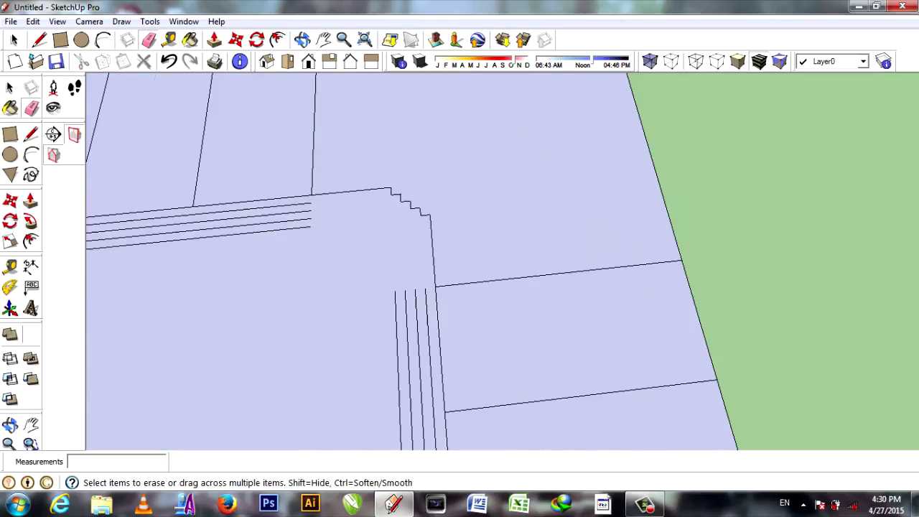
pyautogui.scroll(-3, 310, 230)
pyautogui.scroll(4, 410, 336)
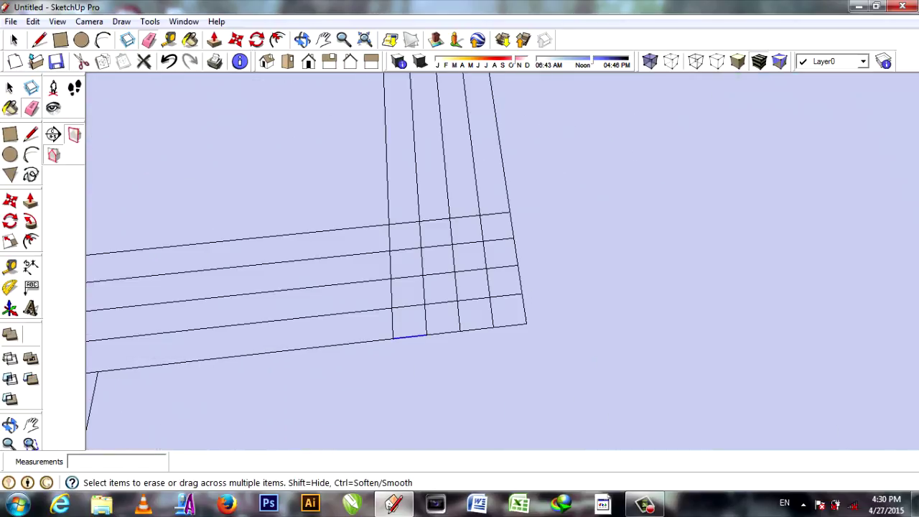
pyautogui.moveTo(391, 287); pyautogui.dragTo(394, 320)
pyautogui.moveTo(438, 179); pyautogui.dragTo(442, 255)
pyautogui.scroll(-4, 511, 278)
pyautogui.scroll(2, 512, 278)
pyautogui.moveTo(393, 294); pyautogui.dragTo(393, 319)
pyautogui.scroll(-2, 393, 319)
pyautogui.scroll(3, 445, 215)
pyautogui.moveTo(420, 173); pyautogui.dragTo(477, 172)
pyautogui.scroll(-4, 188, 201)
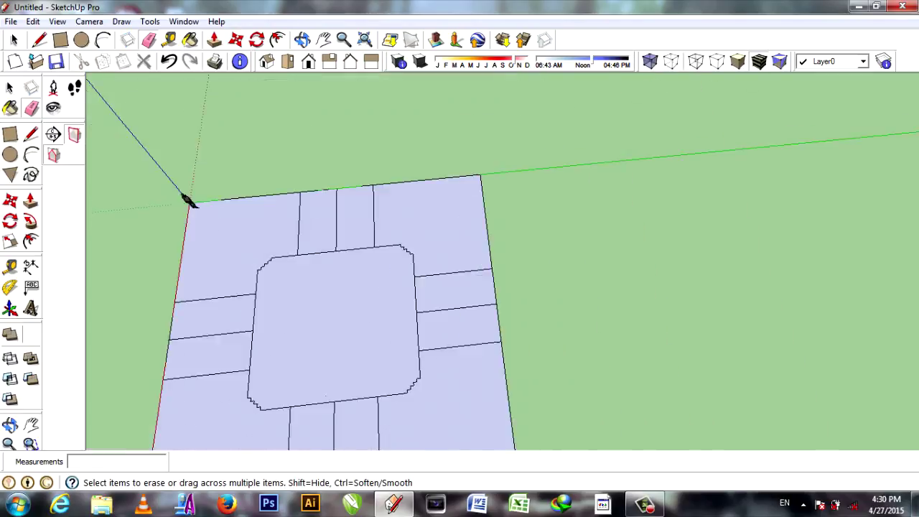
pyautogui.moveTo(189, 201); pyautogui.dragTo(552, 75, button='middle')
# Offset the lower arm face inward three times for nested inset outlines
pyautogui.scroll(5, 382, 379)
pyautogui.press('f')
pyautogui.click(400, 213)
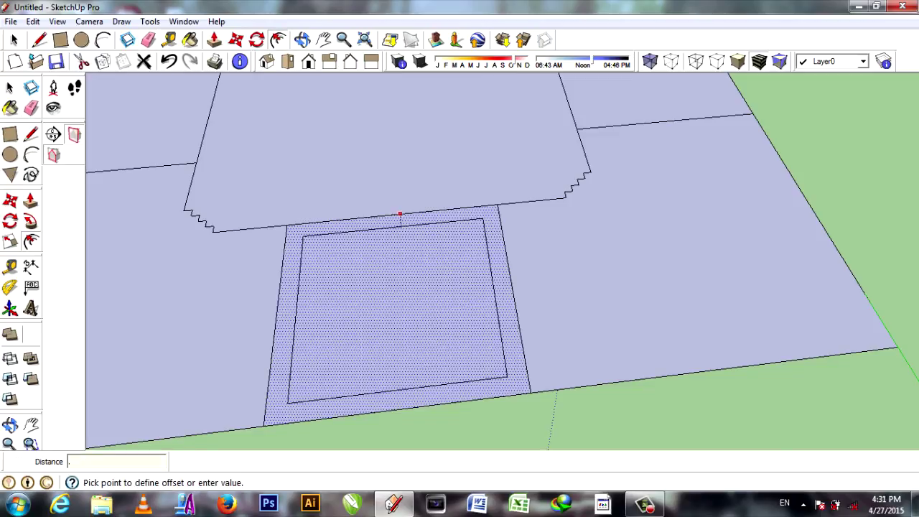
pyautogui.click(402, 215)
pyautogui.click(405, 218)
pyautogui.click(412, 222)
pyautogui.click(416, 225)
pyautogui.click(417, 225)
# Draw a corner rectangle on the lower arm
pyautogui.scroll(2, 451, 381)
pyautogui.press('r')
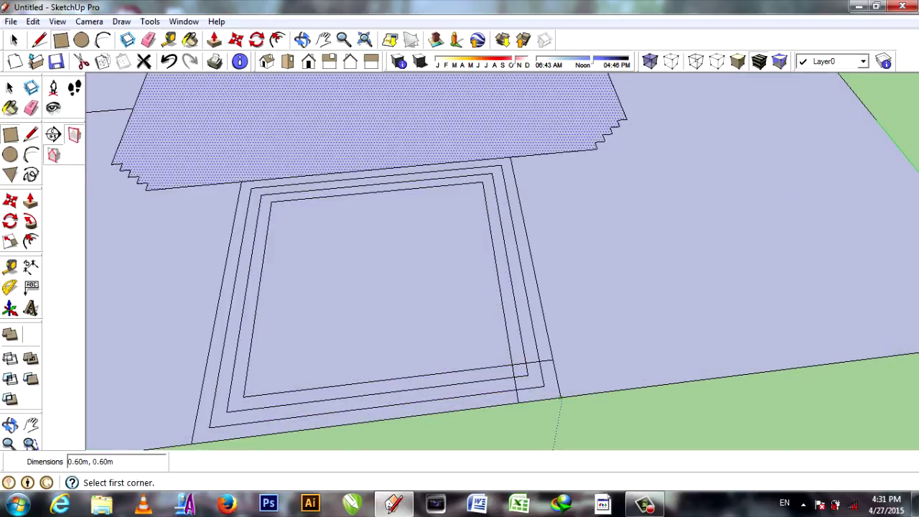
pyautogui.scroll(1, 430, 409)
pyautogui.click(270, 388)
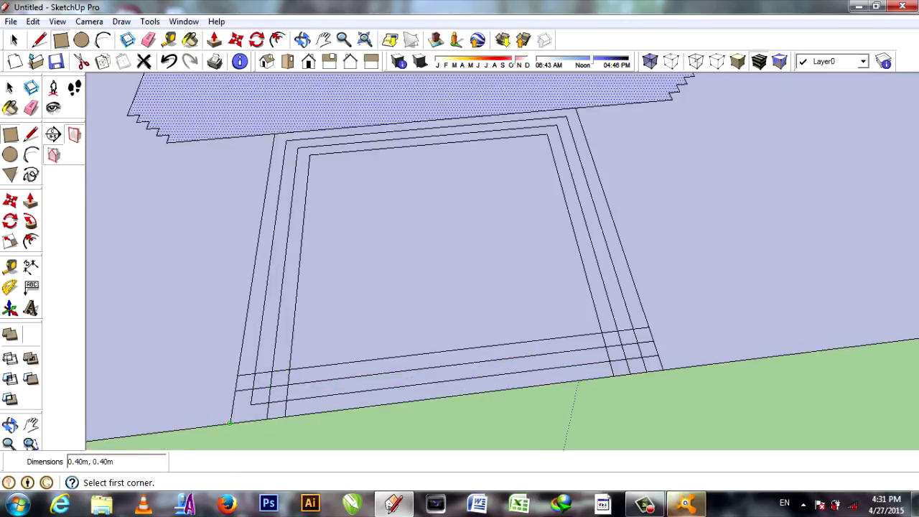
# Erase extra edges at the arm corner, undoing one erasure and deleting the lower edge
pyautogui.press('e')
pyautogui.scroll(1, 237, 381)
pyautogui.scroll(2, 237, 380)
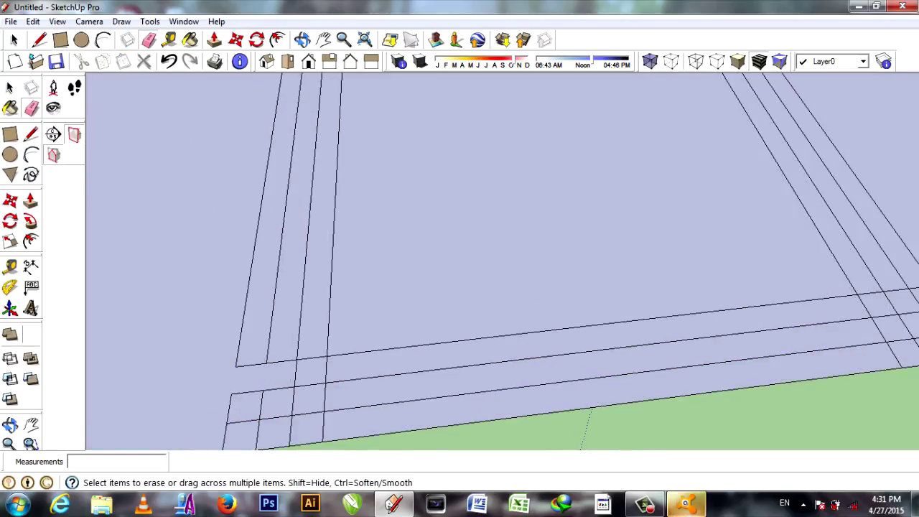
pyautogui.scroll(-2, 273, 417)
pyautogui.scroll(-2, 431, 359)
pyautogui.scroll(3, 460, 323)
pyautogui.scroll(1, 463, 316)
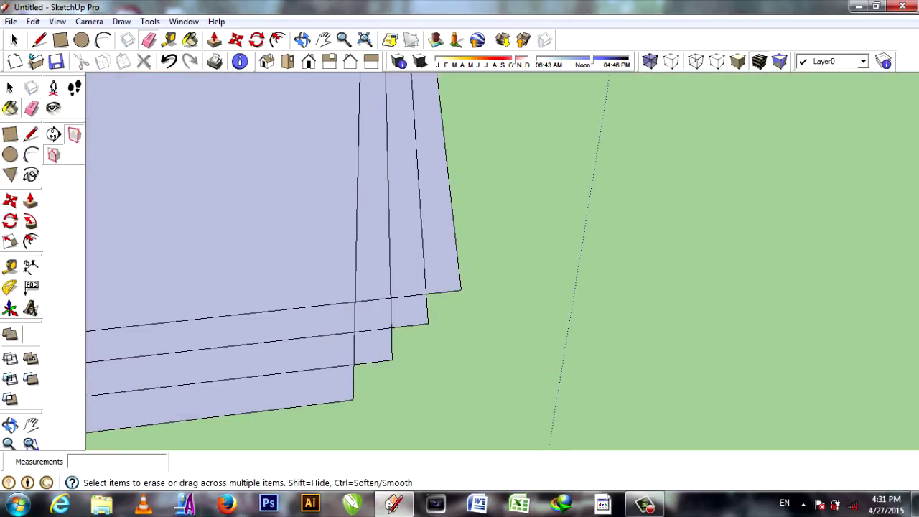
pyautogui.hotkey('ctrl', 'z')
pyautogui.hotkey('ctrl', 'z')
pyautogui.hotkey('ctrl', 'z')
pyautogui.press('Delete')
# Delete the remaining stray edges and inner lines around the arm's stepped corners
pyautogui.moveTo(459, 287); pyautogui.dragTo(646, 273, button='middle')
pyautogui.press('r')
pyautogui.press('e')
pyautogui.press('Delete')
pyautogui.moveTo(460, 287); pyautogui.dragTo(575, 273, button='middle')
pyautogui.press('Delete')
pyautogui.moveTo(460, 287)
pyautogui.mouseDown(button='middle')
pyautogui.moveTo(574, 266)
pyautogui.moveTo(546, 302)
pyautogui.moveTo(503, 315)
pyautogui.mouseUp(button='middle')
pyautogui.scroll(3, 528, 294)
pyautogui.press('r')
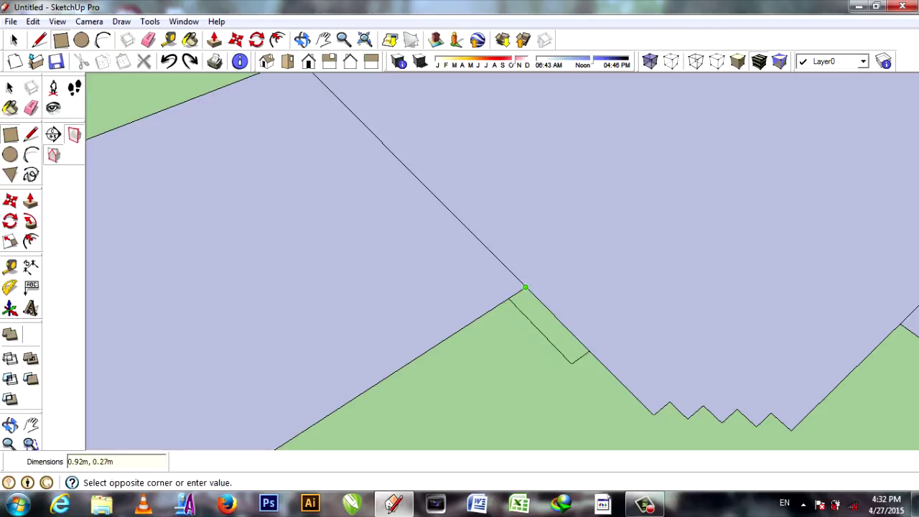
# Draw a 0.6 rectangle at the corner where the arm meets the central square
pyautogui.scroll(-2, 352, 222)
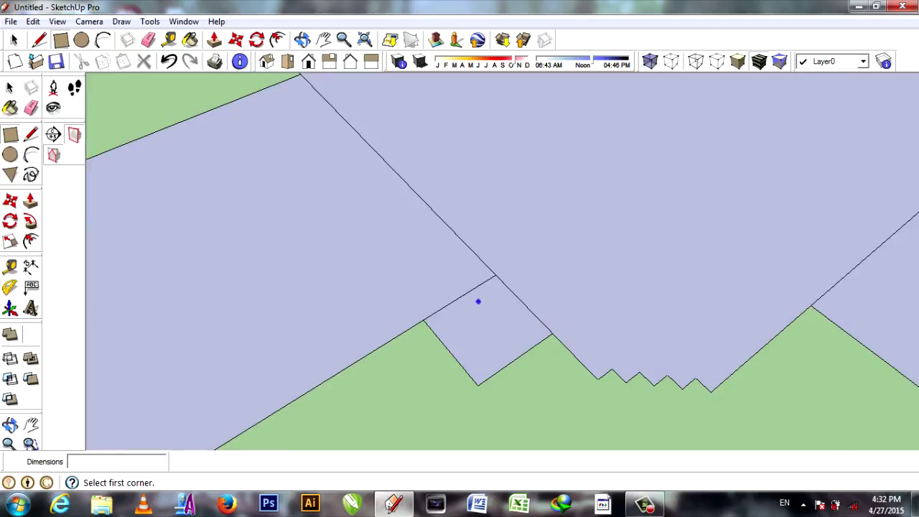
pyautogui.click(495, 275)
pyautogui.press('Return')
pyautogui.scroll(2, 473, 325)
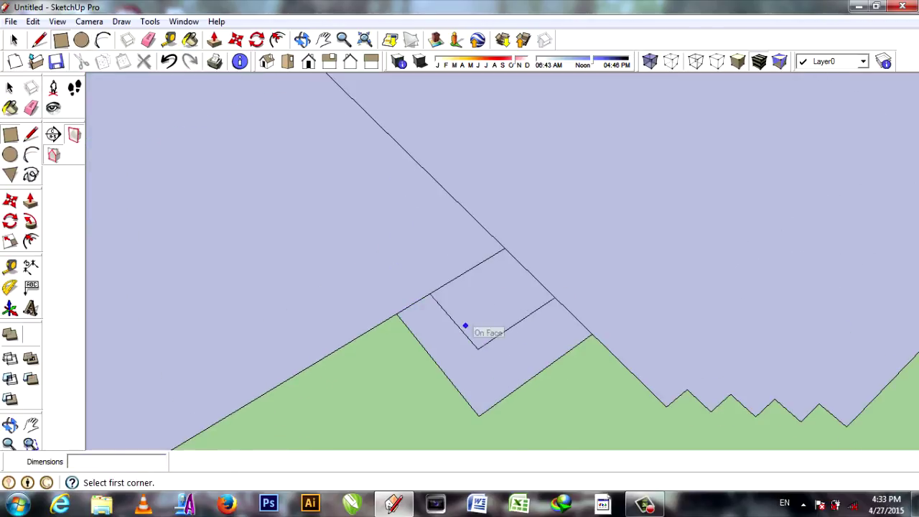
pyautogui.moveTo(457, 309); pyautogui.dragTo(548, 232, button='middle')
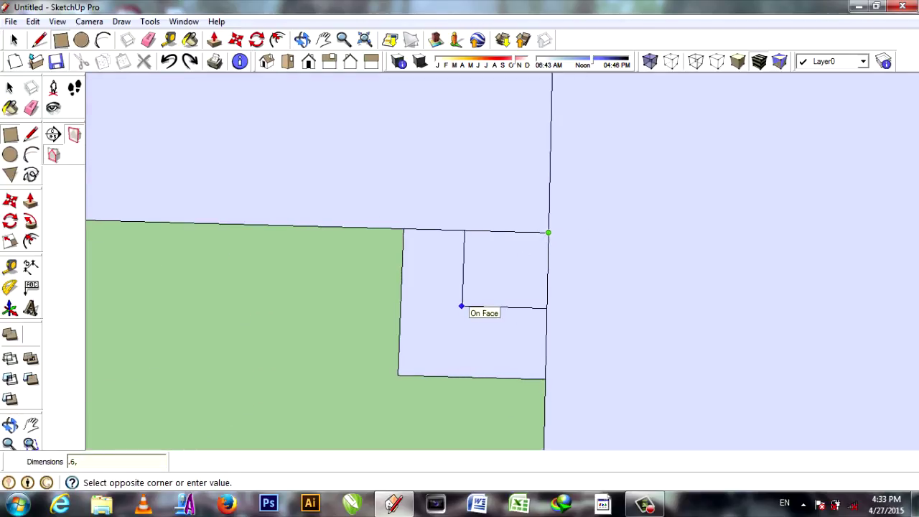
# Offset the small corner square and add grid rectangles around it
pyautogui.press('f')
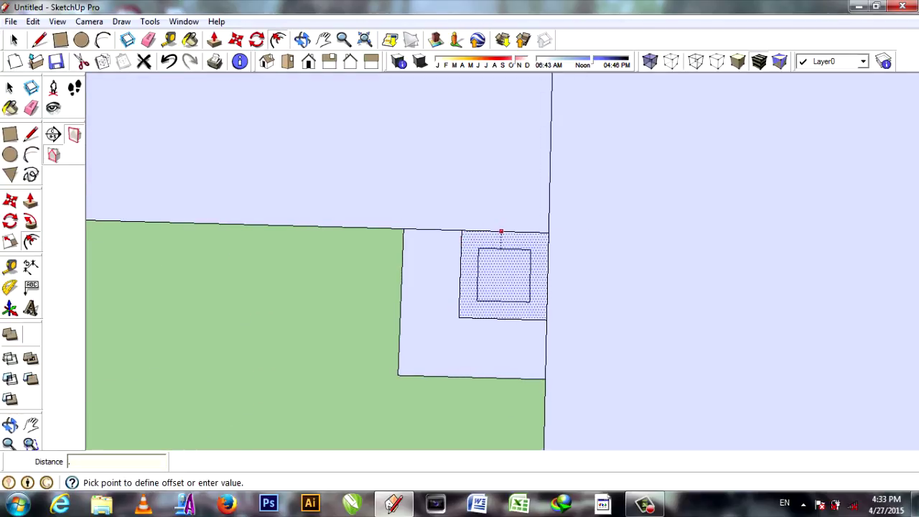
pyautogui.scroll(-3, 500, 232)
pyautogui.press('e')
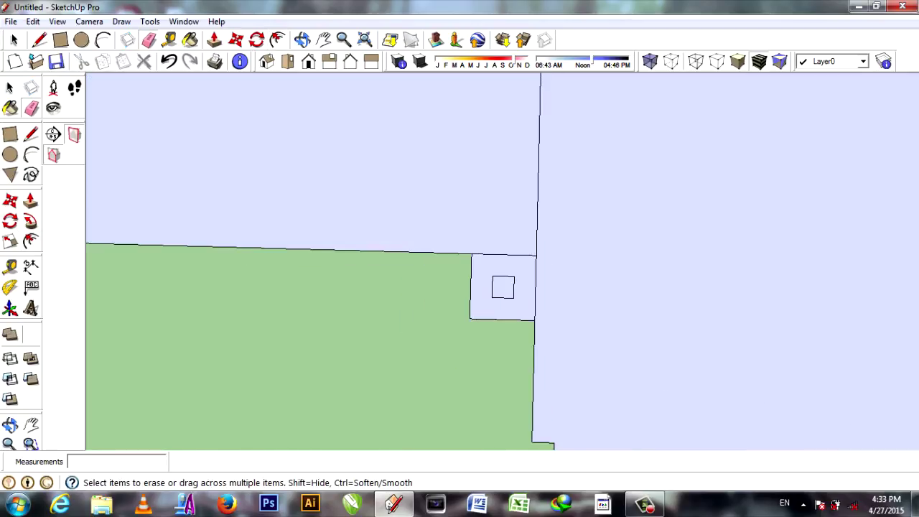
pyautogui.scroll(1, 473, 298)
pyautogui.press('r')
pyautogui.moveTo(476, 309); pyautogui.dragTo(487, 293, button='middle')
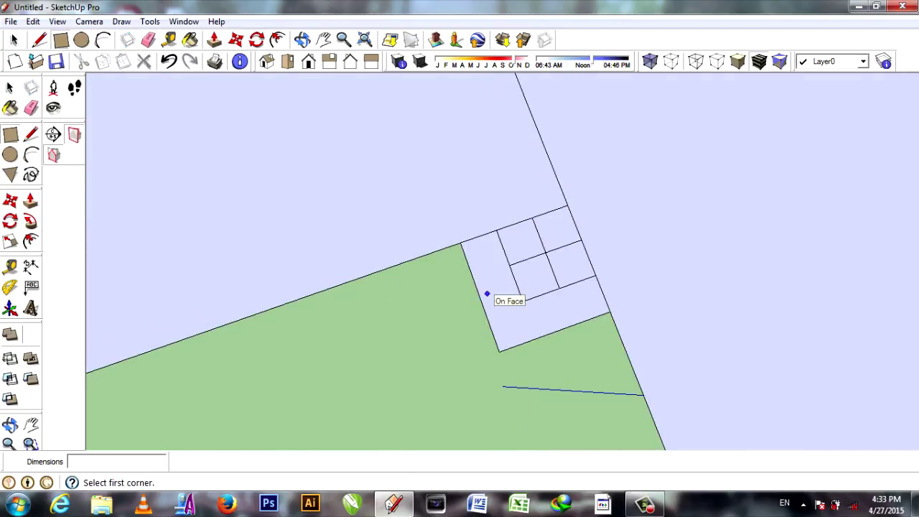
# Erase grid edges to leave a stepped corner, then select the stepped piece
pyautogui.press('e')
pyautogui.moveTo(485, 315); pyautogui.dragTo(504, 249)
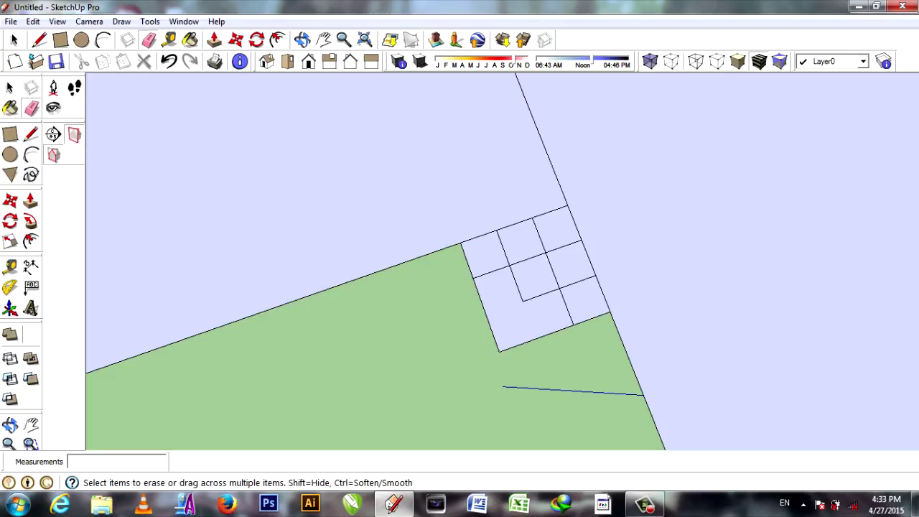
pyautogui.scroll(-3, 492, 318)
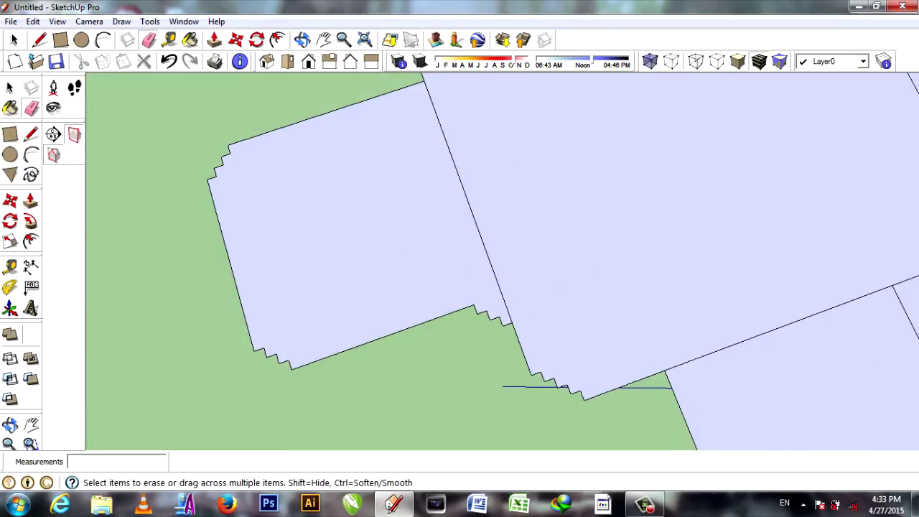
pyautogui.press('space')
pyautogui.click(492, 316)
# Paste a copy of the stepped corner piece and mirror it with Flip Along
pyautogui.hotkey('ctrl', 'c')
pyautogui.hotkey('ctrl', 'v')
pyautogui.click(459, 314)
pyautogui.rightClick(351, 110)
pyautogui.click(524, 263)
# Erase leftover plan geometry, then undo the last three changes
pyautogui.press('e')
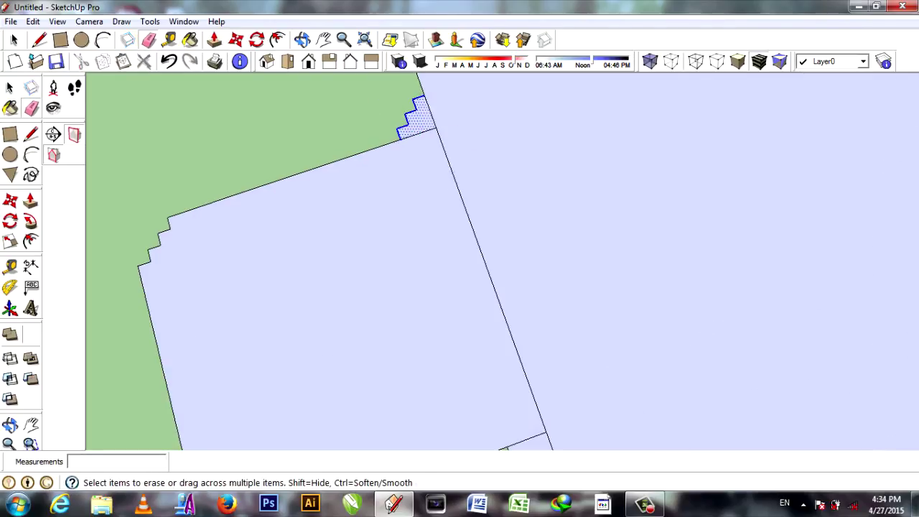
pyautogui.scroll(-3, 680, 354)
pyautogui.scroll(-3, 680, 354)
pyautogui.hotkey('ctrl', 'z')
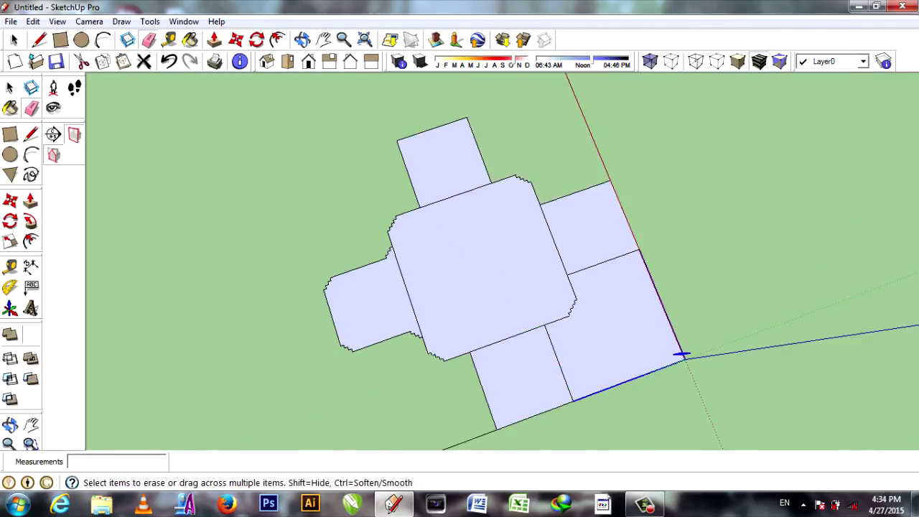
pyautogui.hotkey('ctrl', 'z')
pyautogui.scroll(2, 685, 351)
pyautogui.hotkey('ctrl', 'z')
pyautogui.hotkey('ctrl', 'z')
# Move a copy of the stepped piece onto the upper right arm
pyautogui.press('m')
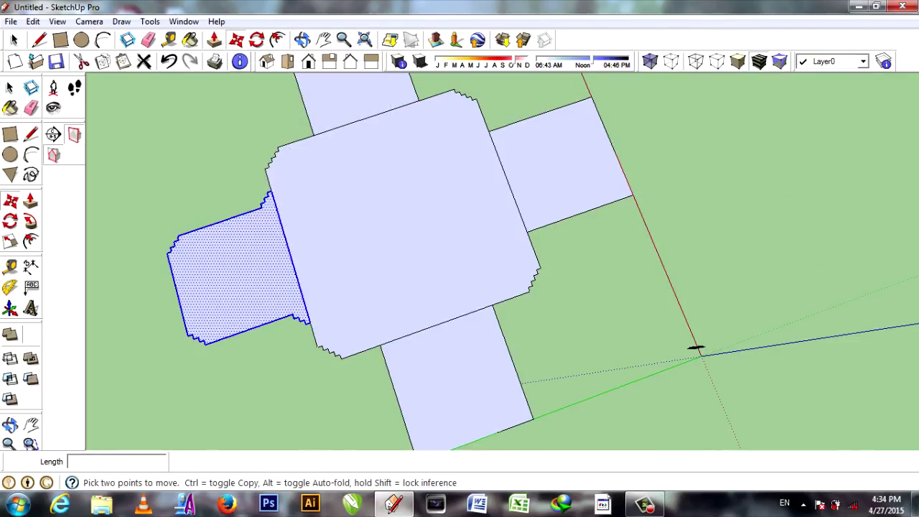
pyautogui.click(226, 273)
pyautogui.press('ctrl')
pyautogui.click(575, 237)
pyautogui.scroll(-2, 574, 236)
pyautogui.rightClick(673, 163)
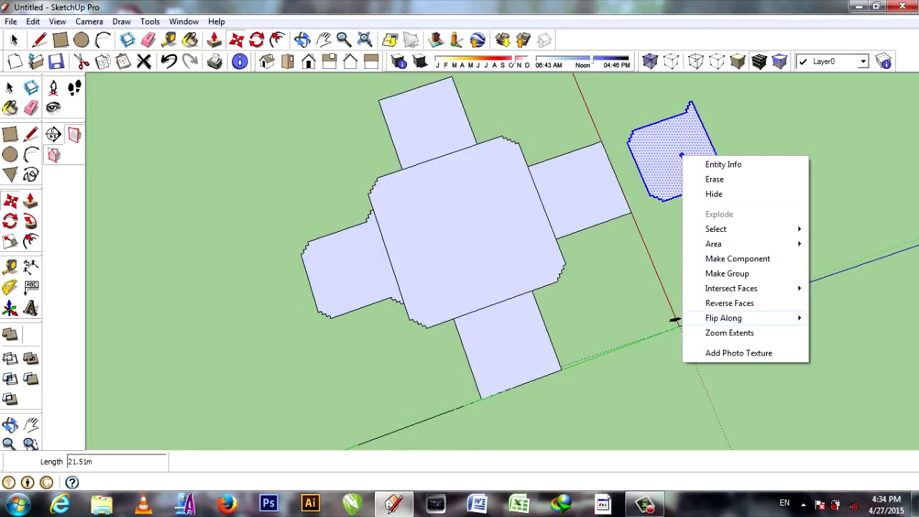
# Copy the stepped piece to the upper left of the plan
pyautogui.press('m')
pyautogui.scroll(3, 502, 237)
pyautogui.scroll(2, 465, 212)
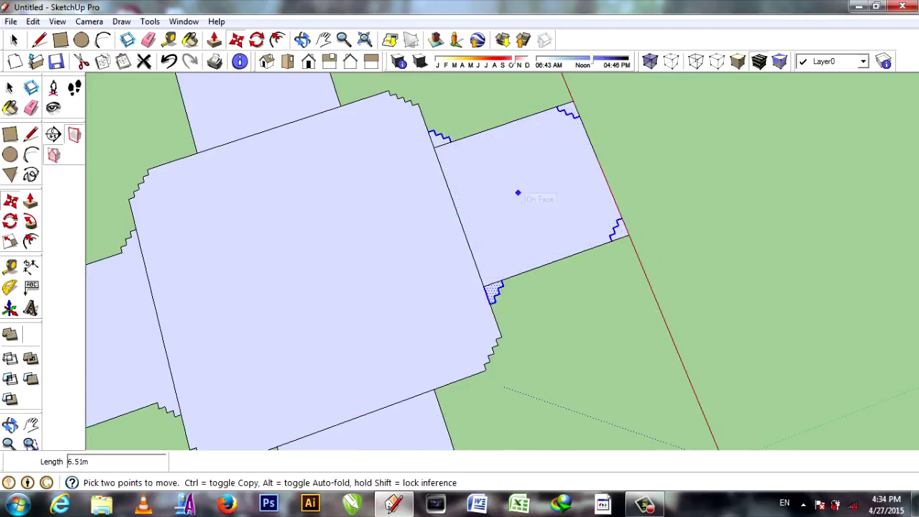
pyautogui.click(516, 194)
pyautogui.scroll(-4, 646, 373)
pyautogui.press('Escape')
pyautogui.press('ctrl')
pyautogui.click(330, 316)
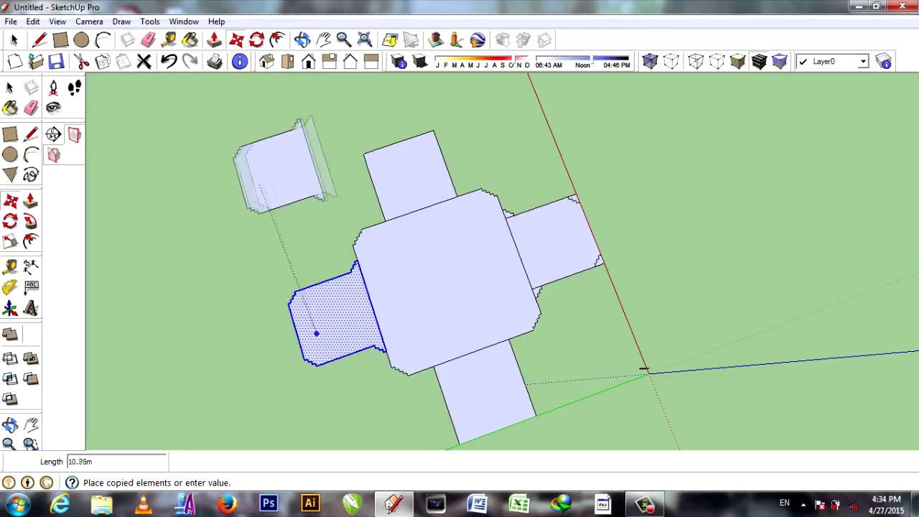
# Rotate that copy a quarter turn and move it onto the top arm
pyautogui.click(287, 183)
pyautogui.press('q')
pyautogui.click(292, 165)
pyautogui.press('m')
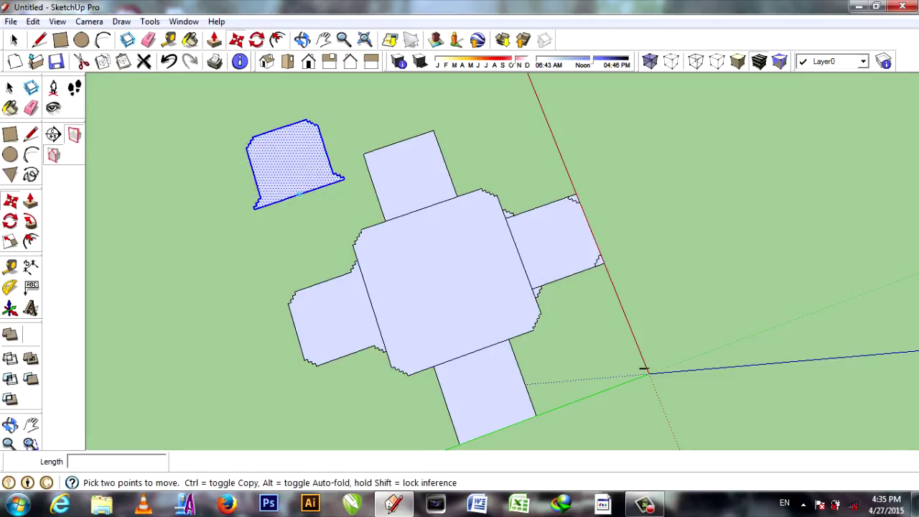
pyautogui.click(295, 168)
pyautogui.click(409, 172)
# Copy the left stepped piece and paste a new copy at the lower left
pyautogui.press('space')
pyautogui.click(334, 319)
pyautogui.press('m')
pyautogui.scroll(-2, 498, 335)
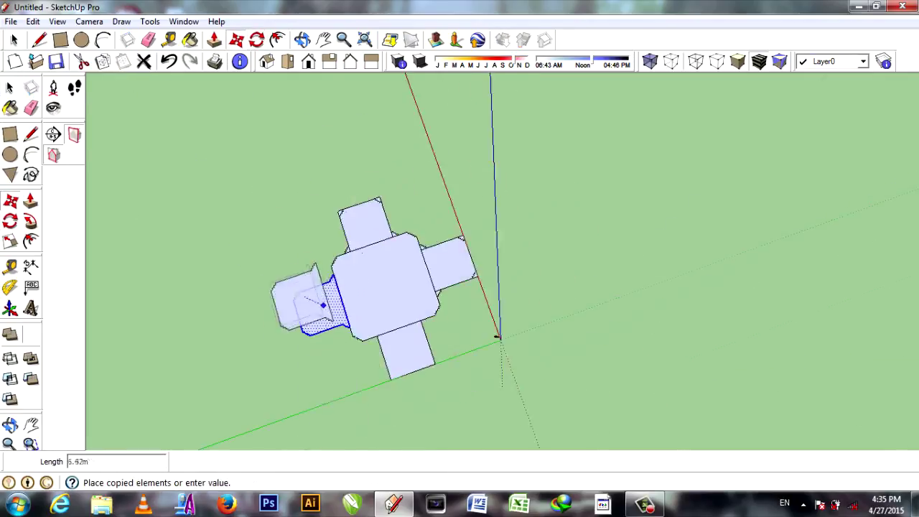
pyautogui.scroll(5, 717, 240)
pyautogui.press('space')
pyautogui.hotkey('ctrl', 'c')
pyautogui.hotkey('ctrl', 'v')
pyautogui.click(172, 302)
# Rotate the new copy 90° and shift it further left
pyautogui.press('q')
pyautogui.click(157, 301)
pyautogui.click(721, 239)
pyautogui.write('90')
pyautogui.press('Return')
pyautogui.press('m')
pyautogui.moveTo(722, 240); pyautogui.dragTo(630, 239, button='middle')
pyautogui.moveTo(301, 237); pyautogui.dragTo(259, 220, button='middle')
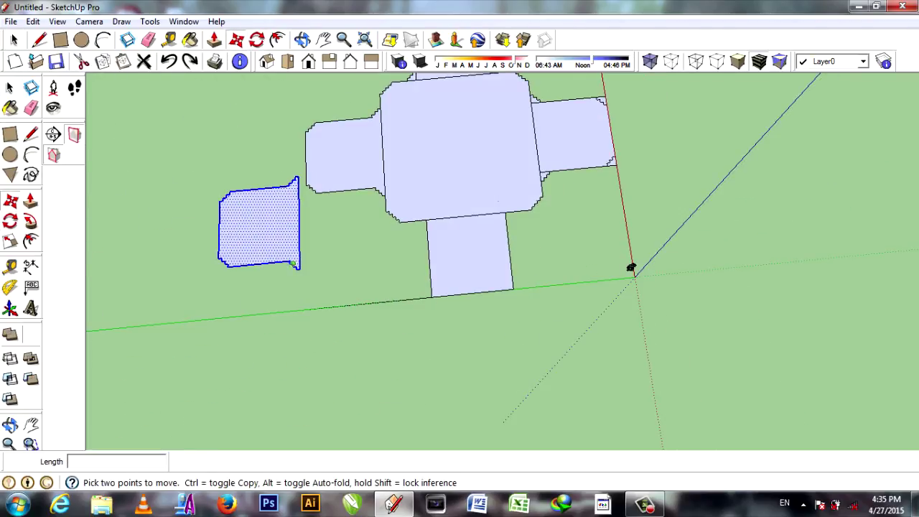
pyautogui.moveTo(258, 220); pyautogui.dragTo(168, 228)
# Rotate the copy another 90° and move it onto the bottom arm
pyautogui.press('q')
pyautogui.click(157, 232)
pyautogui.write('90')
pyautogui.press('Return')
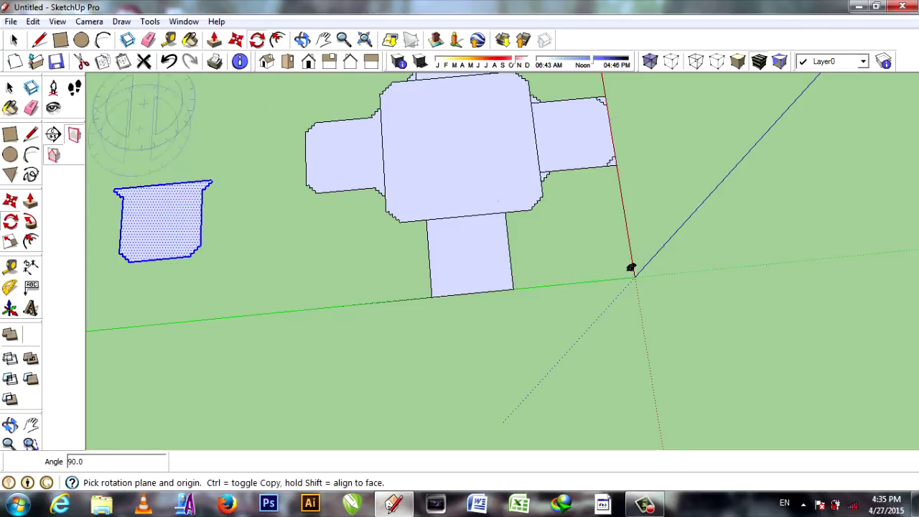
pyautogui.press('m')
pyautogui.moveTo(157, 232); pyautogui.dragTo(470, 255)
pyautogui.press('e')
pyautogui.scroll(5, 630, 268)
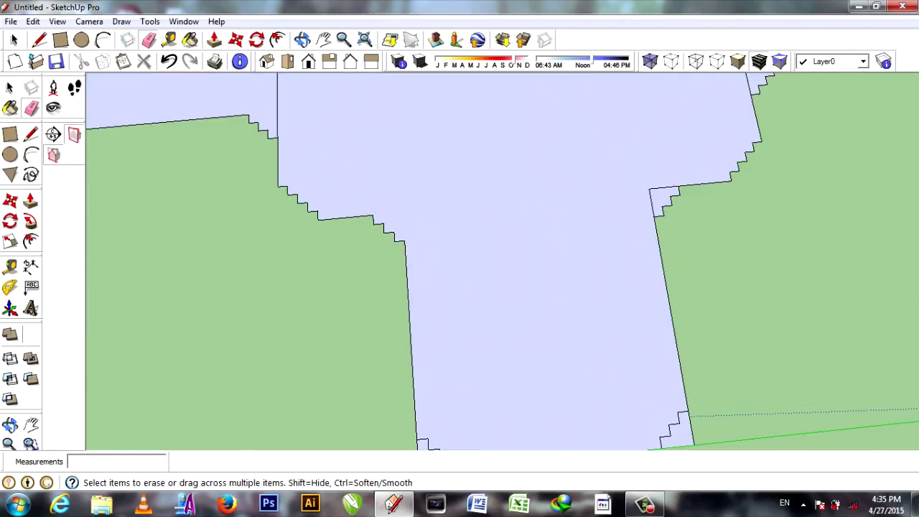
# Zoom and orbit to an eye-level, then slightly elevated, view of the plan
pyautogui.scroll(-4, 905, 261)
pyautogui.scroll(3, 660, 79)
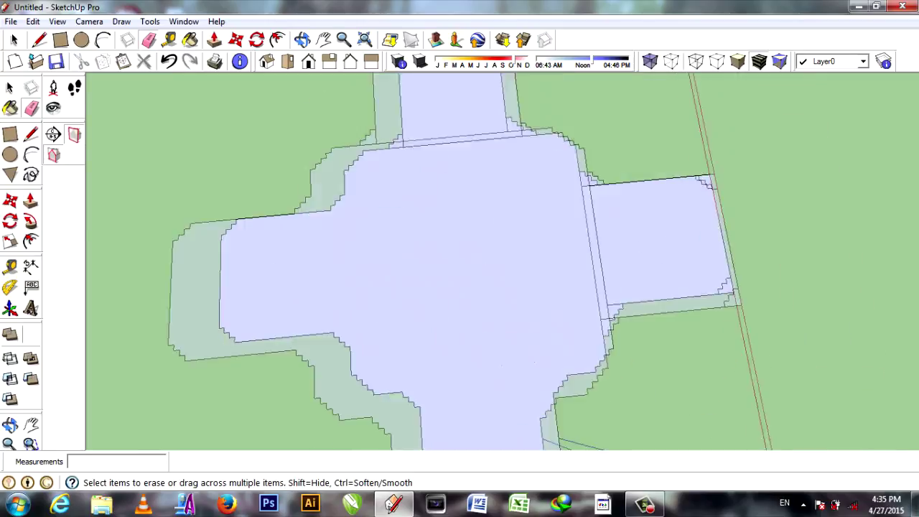
pyautogui.scroll(-2, 503, 262)
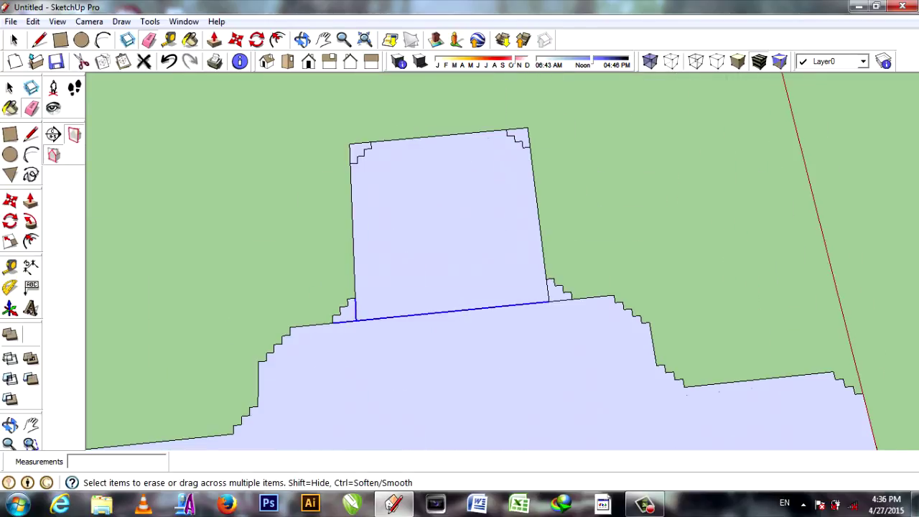
pyautogui.scroll(-1, 503, 262)
pyautogui.scroll(-1, 502, 262)
pyautogui.scroll(-2, 503, 262)
pyautogui.scroll(-2, 127, 355)
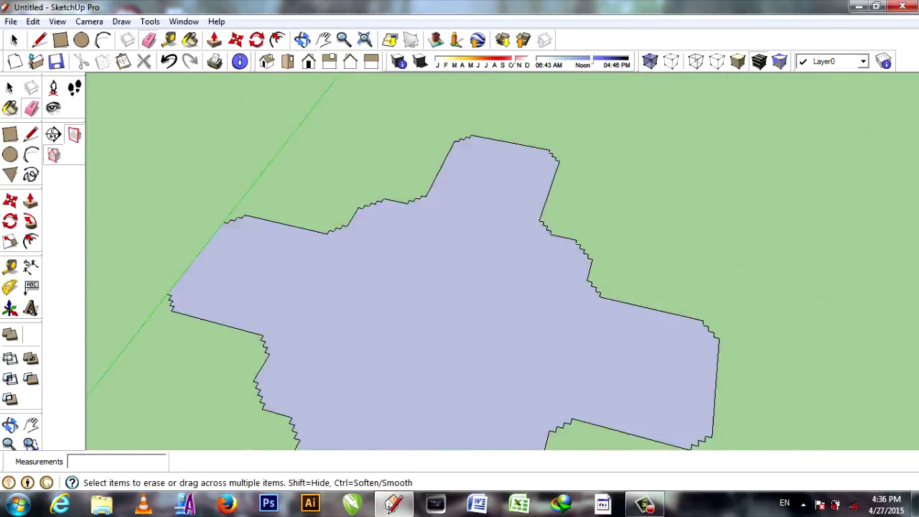
pyautogui.scroll(-2, 127, 355)
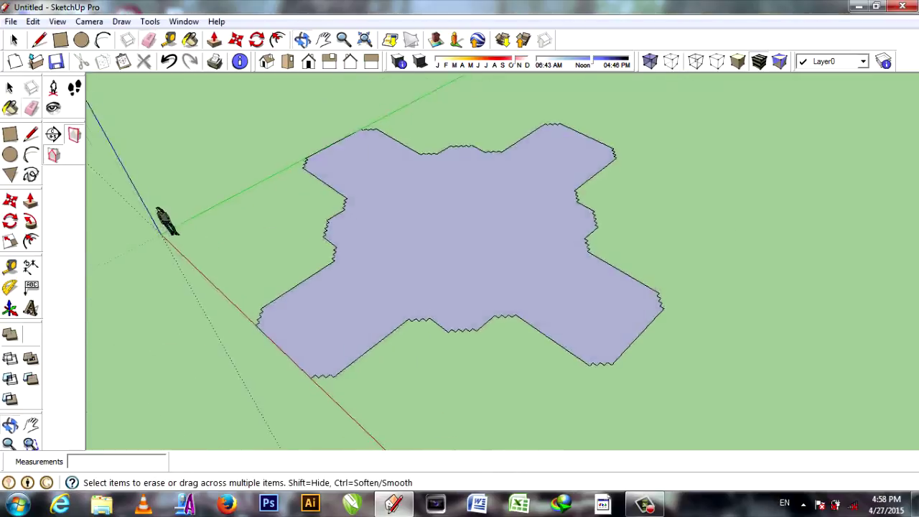
pyautogui.moveTo(460, 258); pyautogui.dragTo(459, 359, button='middle')
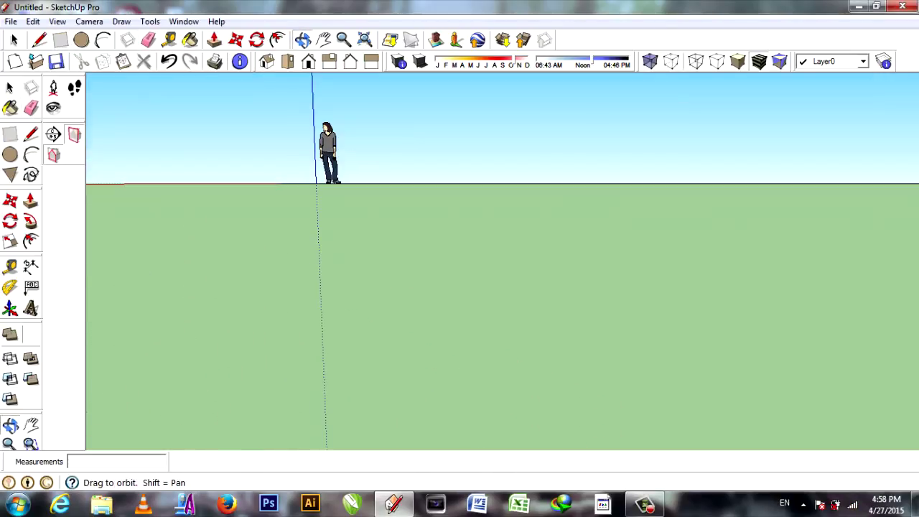
pyautogui.moveTo(459, 287); pyautogui.dragTo(460, 215, button='middle')
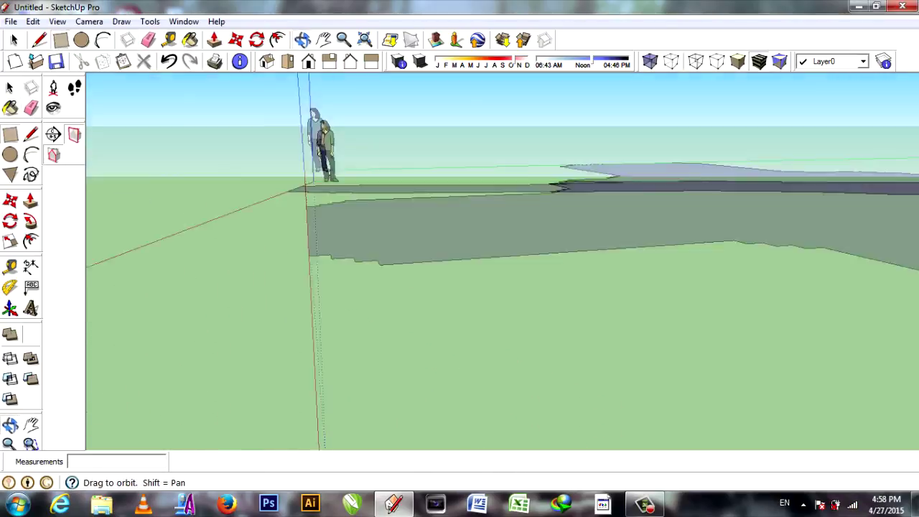
# Draw a vertical rectangle with the Line tool along the plan's edge
pyautogui.press('l')
pyautogui.click(463, 300)
pyautogui.moveTo(460, 191)
pyautogui.mouseDown(button='middle')
pyautogui.moveTo(319, 206)
pyautogui.moveTo(369, 330)
pyautogui.moveTo(315, 396)
pyautogui.mouseUp(button='middle')
pyautogui.click(362, 206)
pyautogui.click(371, 351)
# Draw the profile's horizontal edge and curved cove arc on the upright face
pyautogui.scroll(3, 315, 395)
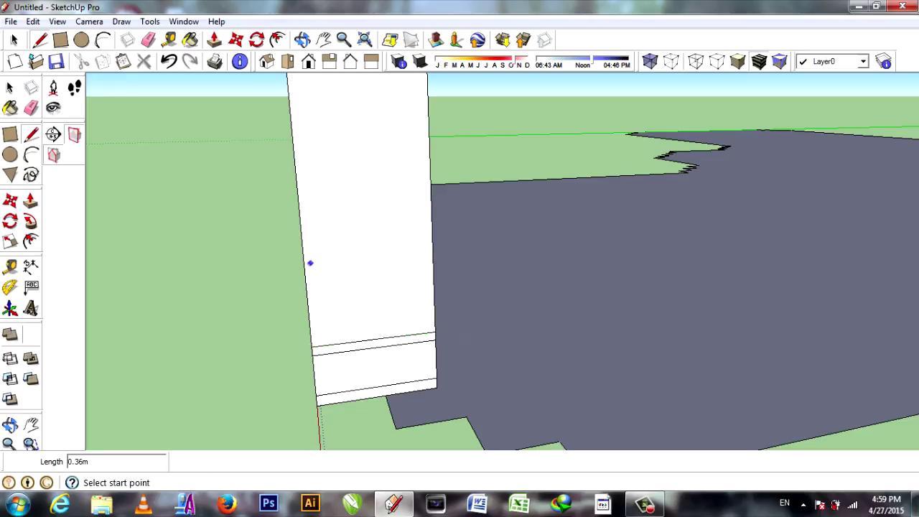
pyautogui.click(433, 303)
pyautogui.moveTo(433, 302); pyautogui.dragTo(304, 279, button='middle')
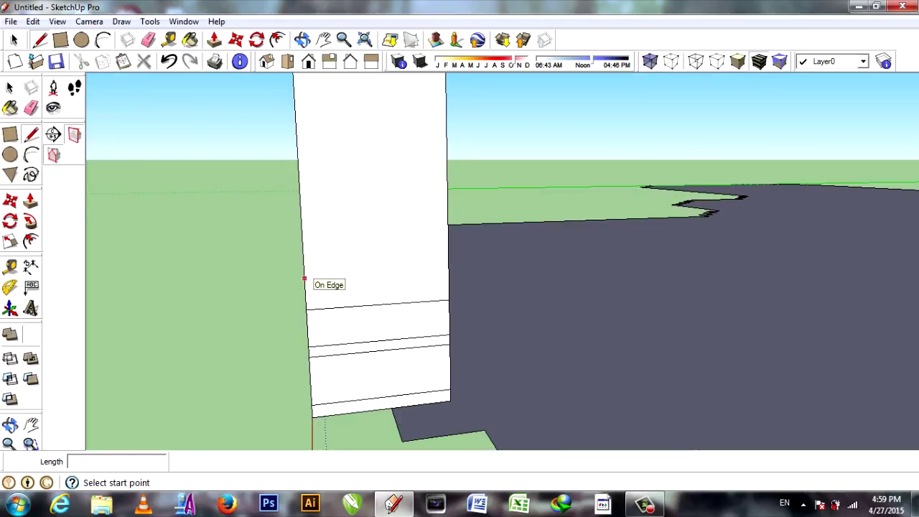
pyautogui.scroll(2, 320, 397)
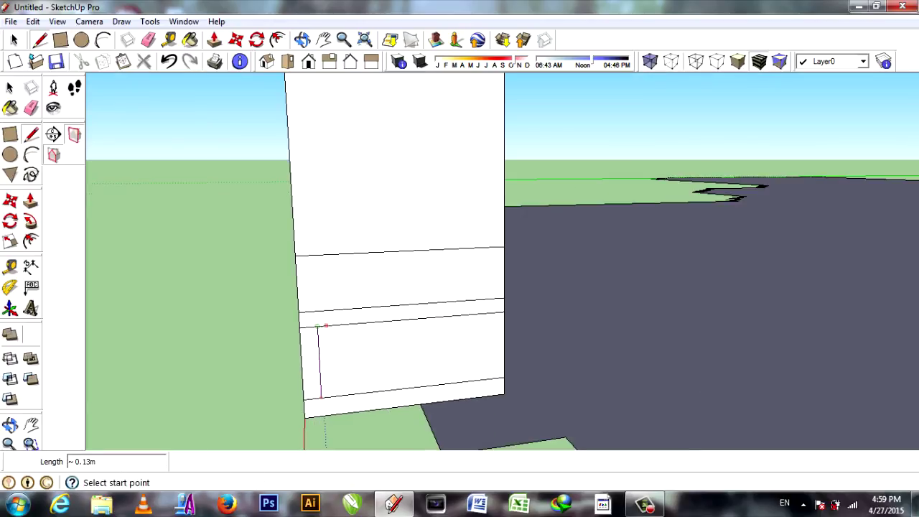
pyautogui.scroll(1, 357, 285)
pyautogui.click(353, 306)
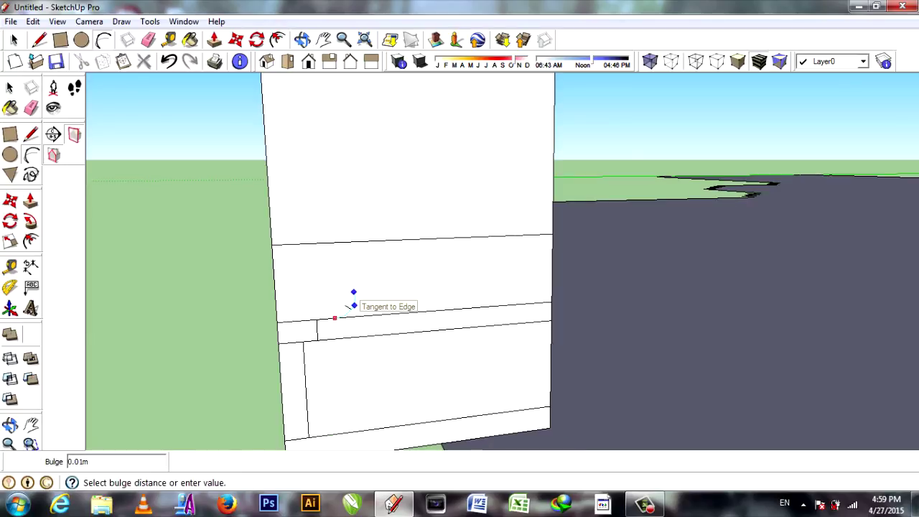
pyautogui.scroll(-2, 365, 263)
pyautogui.scroll(2, 387, 243)
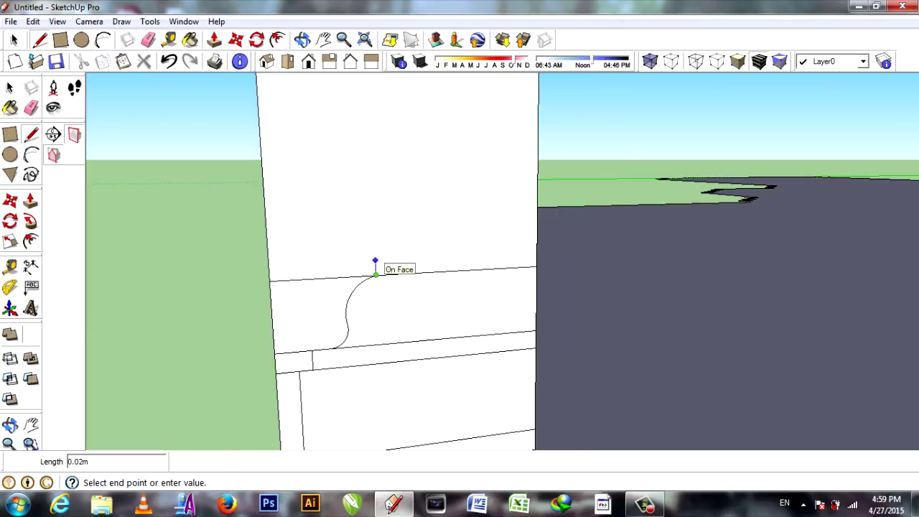
pyautogui.click(524, 253)
pyautogui.scroll(-1, 524, 253)
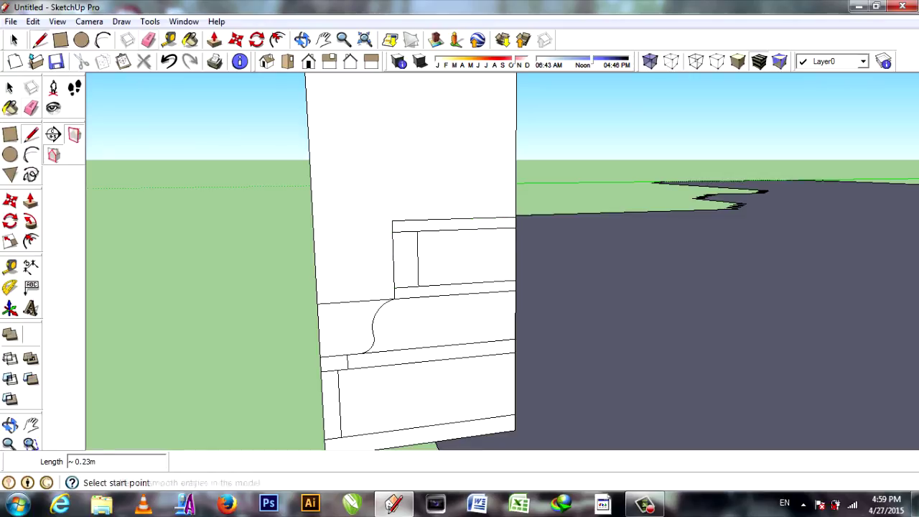
# Erase the edges below the cove and other leftover profile edges
pyautogui.press('e')
pyautogui.scroll(-2, 402, 288)
pyautogui.moveTo(402, 287); pyautogui.dragTo(374, 301, button='middle')
pyautogui.scroll(3, 291, 337)
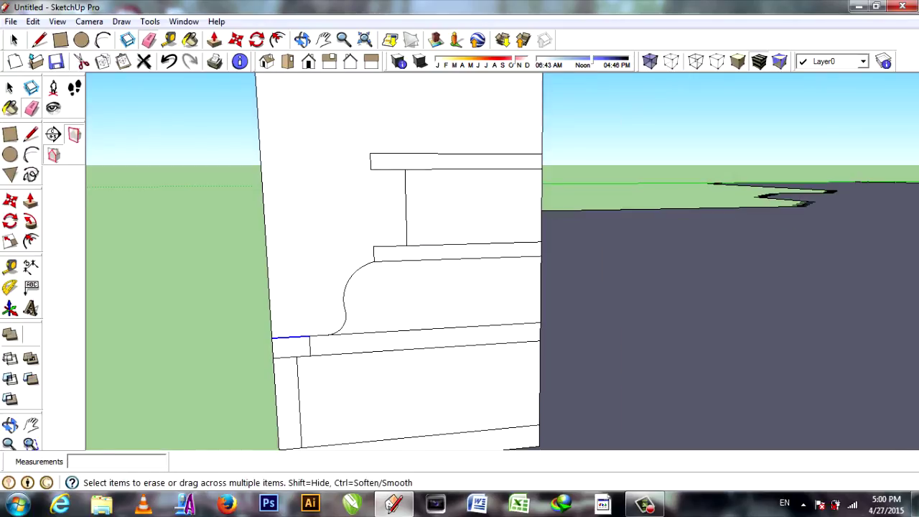
pyautogui.moveTo(290, 337); pyautogui.dragTo(301, 354)
pyautogui.scroll(-2, 402, 301)
pyautogui.moveTo(402, 302); pyautogui.dragTo(430, 302, button='middle')
# Copy the moulding profile to the left, flip it vertically, and place it on the wall
pyautogui.press('space')
pyautogui.press('e')
pyautogui.click(413, 380)
pyautogui.press('space')
pyautogui.click(431, 323)
pyautogui.press('m')
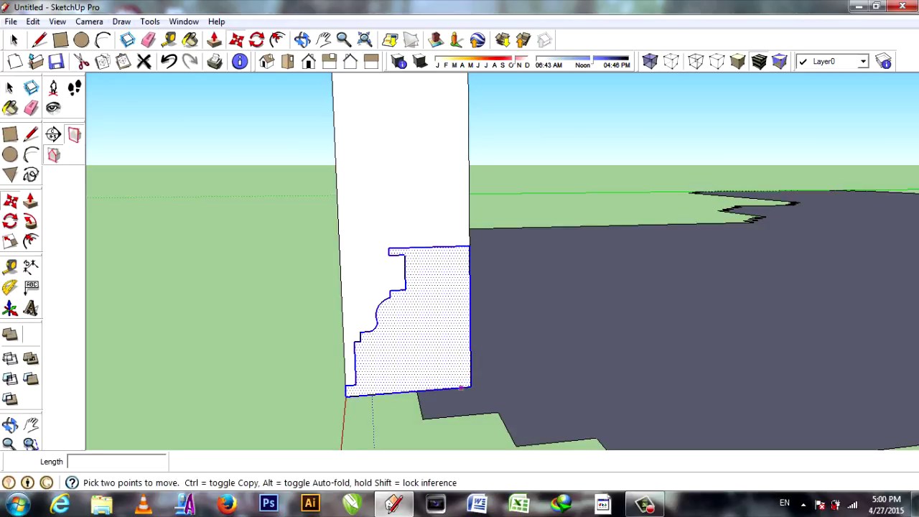
pyautogui.press('ctrl')
pyautogui.click(431, 323)
pyautogui.click(211, 329)
pyautogui.rightClick(192, 374)
pyautogui.click(356, 321)
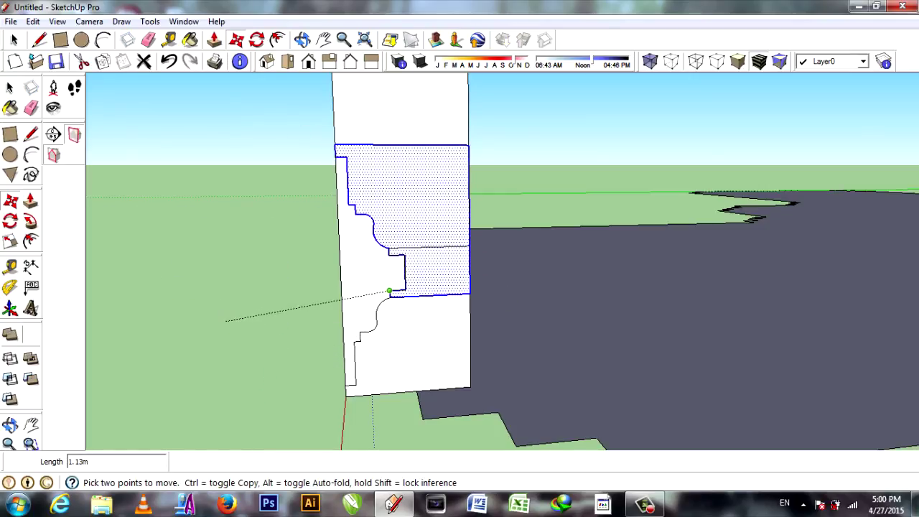
pyautogui.click(389, 291)
# Close off the moulding profile outline with a line and orbit out
pyautogui.press('e')
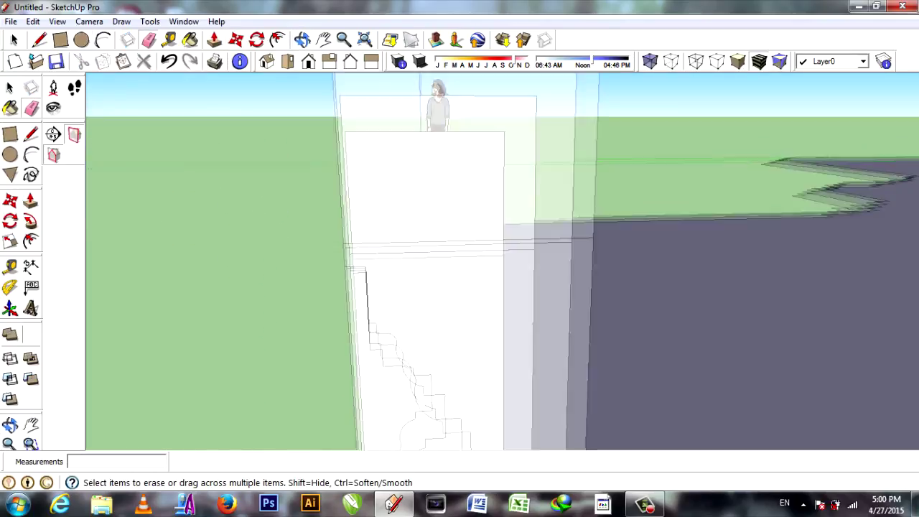
pyautogui.press('l')
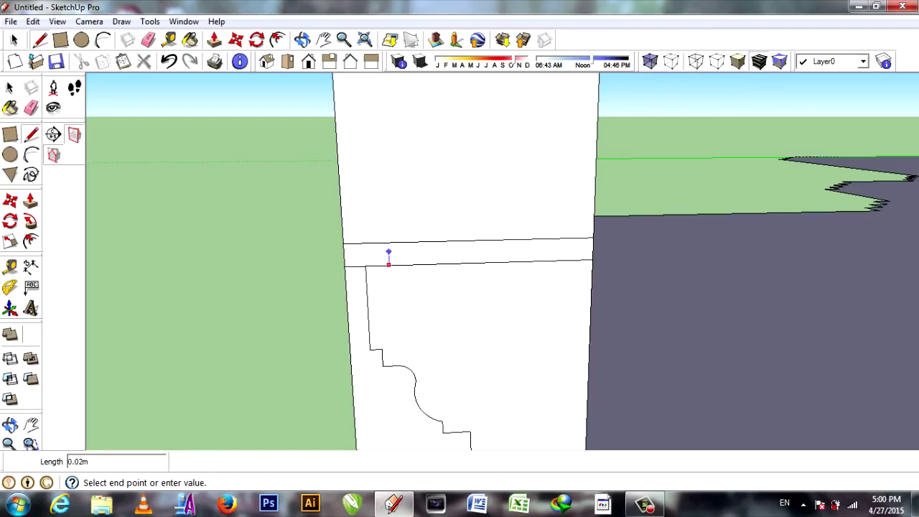
pyautogui.click(30, 108)
pyautogui.scroll(-5, 459, 288)
pyautogui.moveTo(459, 288); pyautogui.dragTo(402, 288, button='middle')
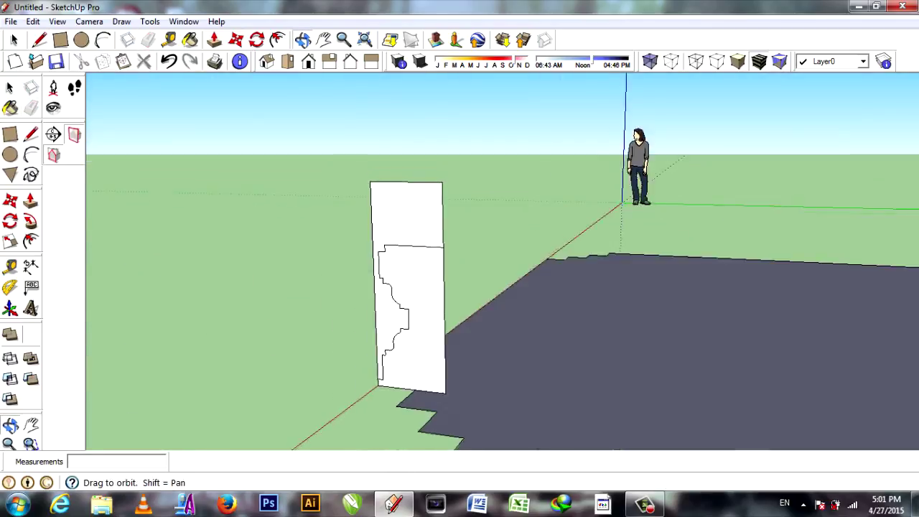
# Push/Pull the floor face at the wall corner to raise the moulded tier
pyautogui.moveTo(459, 287); pyautogui.dragTo(302, 287, button='middle')
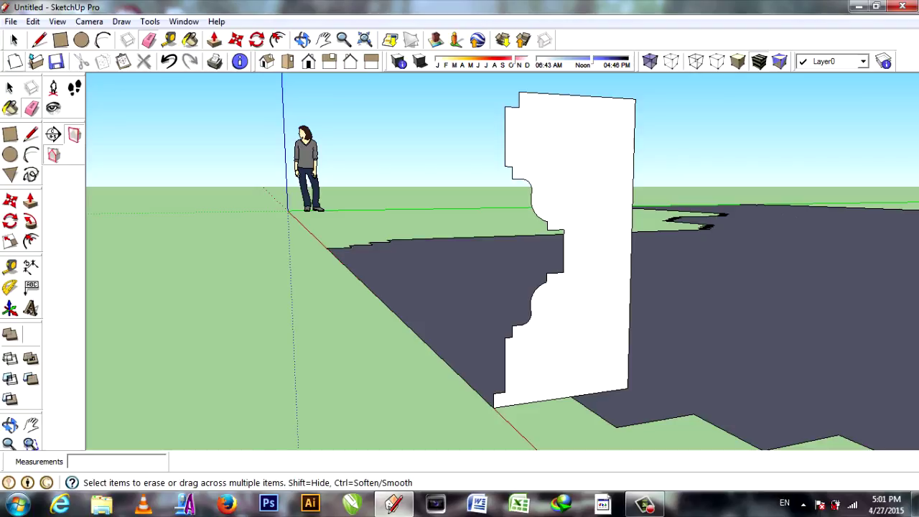
pyautogui.press('p')
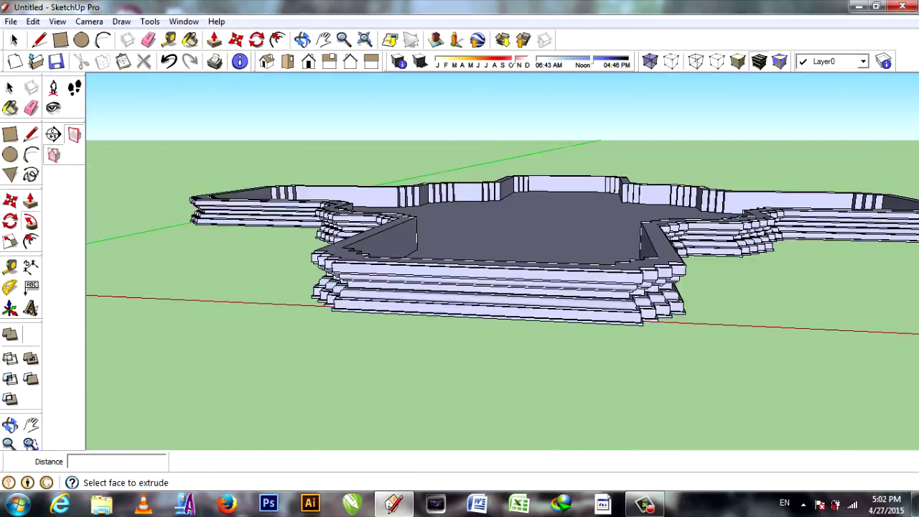
pyautogui.moveTo(460, 287)
pyautogui.mouseDown(button='middle')
pyautogui.moveTo(430, 258)
pyautogui.moveTo(431, 216)
pyautogui.mouseUp(button='middle')
pyautogui.moveTo(546, 258); pyautogui.dragTo(626, 307, button='middle')
pyautogui.click(627, 306)
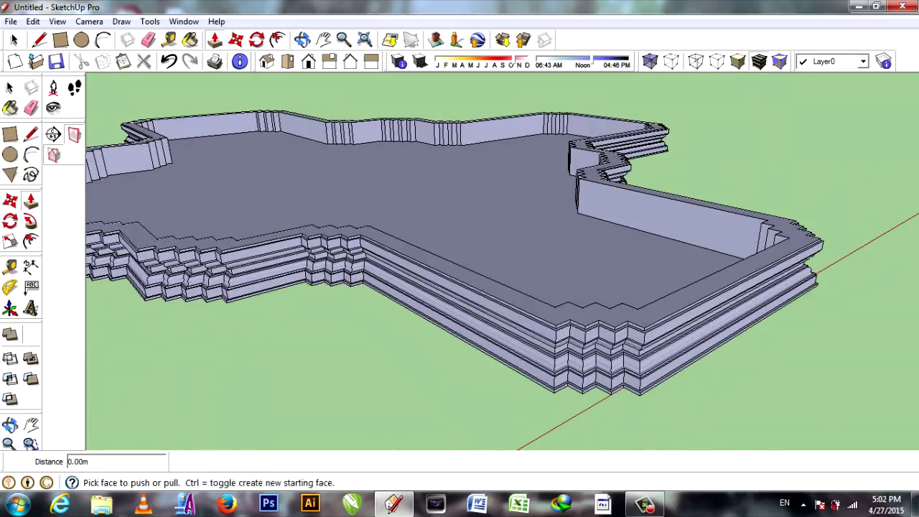
pyautogui.scroll(5, 627, 306)
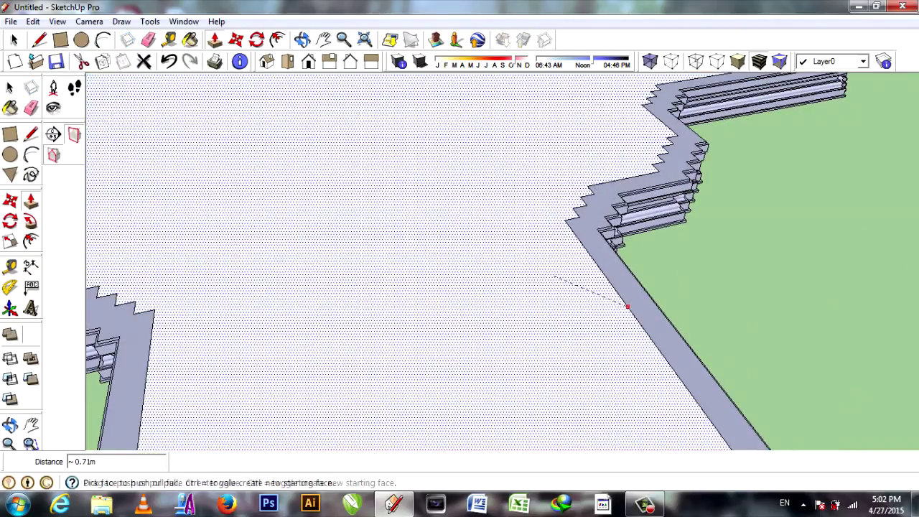
pyautogui.click(626, 307)
pyautogui.scroll(-3, 627, 307)
pyautogui.moveTo(627, 306); pyautogui.dragTo(414, 263, button='middle')
# Select the entire connected model and check its context menu
pyautogui.press('space')
pyautogui.rightClick(414, 263)
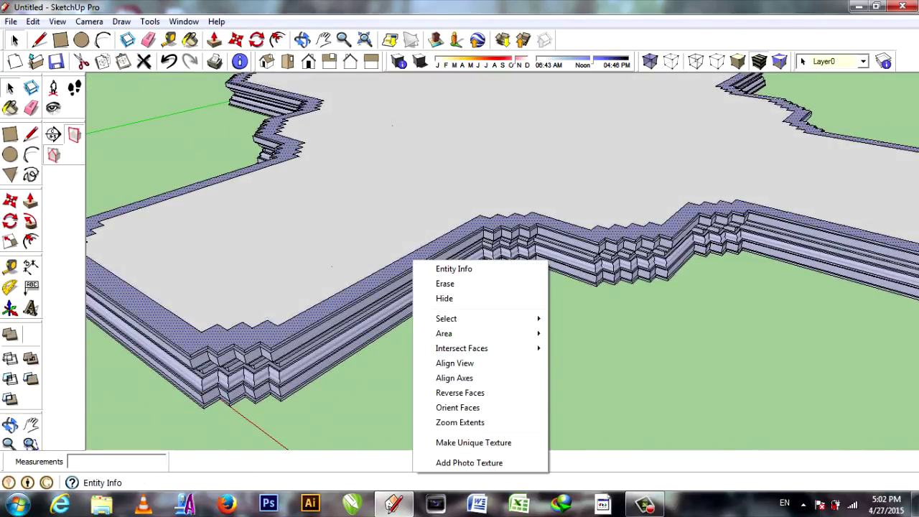
pyautogui.tripleClick(363, 75)
pyautogui.rightClick(363, 75)
pyautogui.press('Escape')
# Offset the plinth's top face outline inward by 0.61m
pyautogui.scroll(-3, 502, 259)
pyautogui.moveTo(502, 258); pyautogui.dragTo(502, 165, button='middle')
pyautogui.moveTo(459, 215); pyautogui.dragTo(229, 126, button='middle')
pyautogui.press('l')
pyautogui.moveTo(274, 145)
pyautogui.mouseDown(button='middle')
pyautogui.moveTo(509, 328)
pyautogui.moveTo(361, 363)
pyautogui.moveTo(346, 169)
pyautogui.mouseUp(button='middle')
pyautogui.scroll(-3, 345, 359)
pyautogui.scroll(5, 346, 170)
pyautogui.press('f')
pyautogui.click(346, 169)
pyautogui.press('Return')
# Draw a 1.00m-tall upright rectangular panel on the inset outline
pyautogui.scroll(-3, 376, 193)
pyautogui.moveTo(376, 193)
pyautogui.mouseDown(button='middle')
pyautogui.moveTo(359, 301)
pyautogui.moveTo(359, 216)
pyautogui.mouseUp(button='middle')
pyautogui.scroll(3, 359, 215)
pyautogui.scroll(3, 388, 287)
pyautogui.scroll(2, 388, 287)
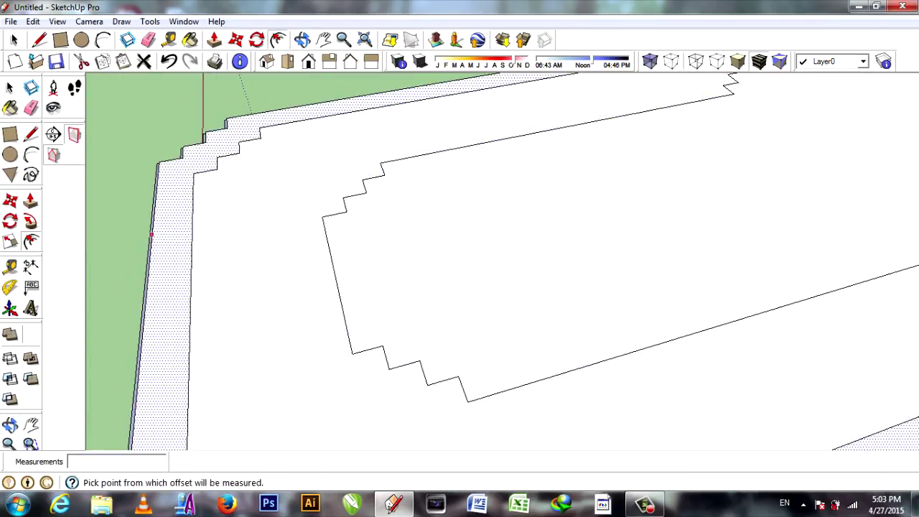
pyautogui.press('l')
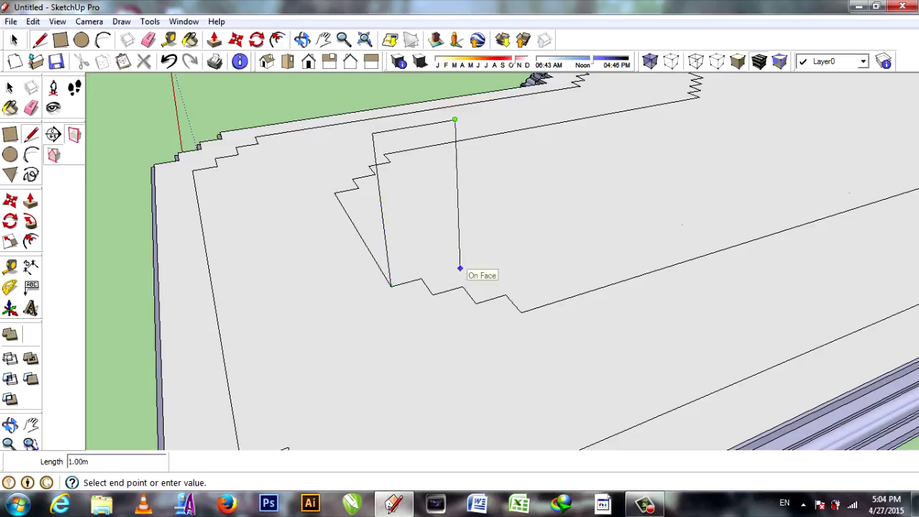
pyautogui.click(461, 267)
pyautogui.moveTo(461, 267); pyautogui.dragTo(334, 298, button='middle')
# Draw the bottom edge and horizontal band edges across the upright panel
pyautogui.click(335, 295)
pyautogui.click(636, 284)
pyautogui.click(642, 231)
pyautogui.click(642, 231)
pyautogui.click(646, 184)
pyautogui.click(647, 178)
pyautogui.scroll(3, 341, 221)
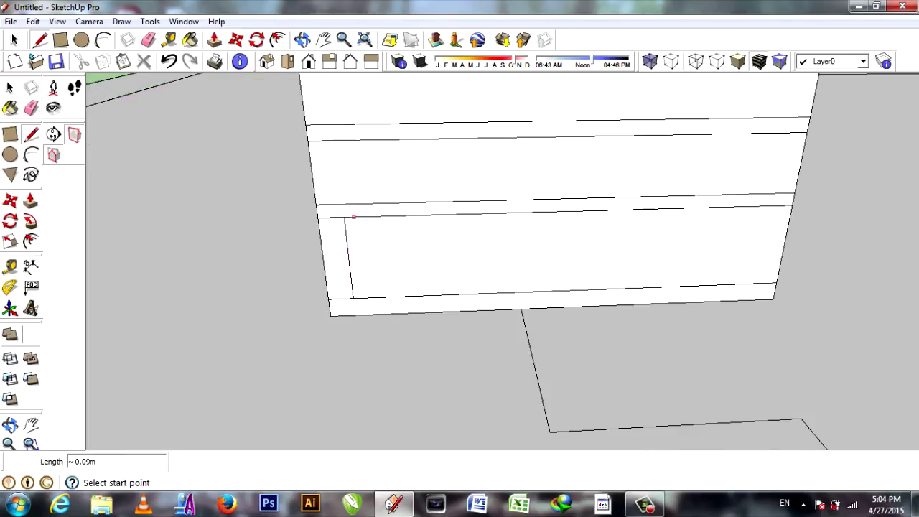
# Add the curved cove arc and a line across the profile's top band
pyautogui.press('a')
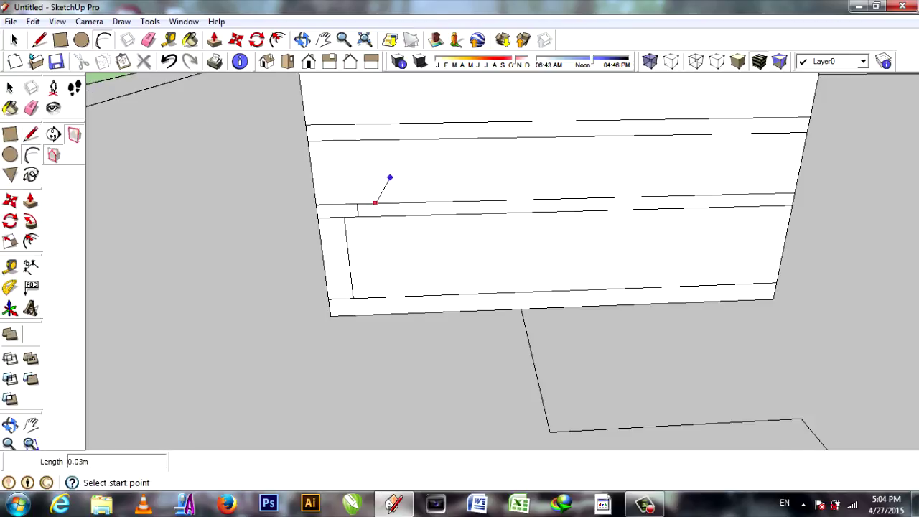
pyautogui.scroll(1, 393, 192)
pyautogui.click(393, 190)
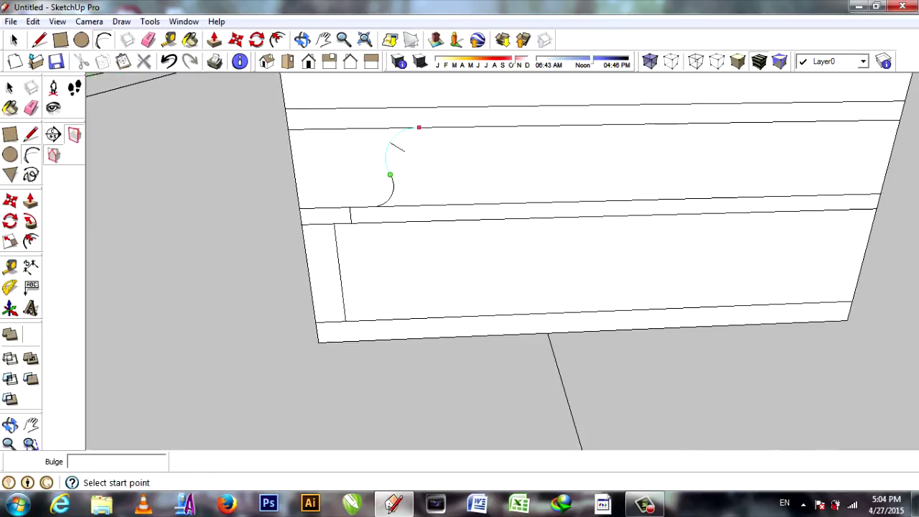
pyautogui.press('l')
pyautogui.click(418, 127)
pyautogui.scroll(-2, 435, 342)
pyautogui.click(344, 143)
pyautogui.click(739, 143)
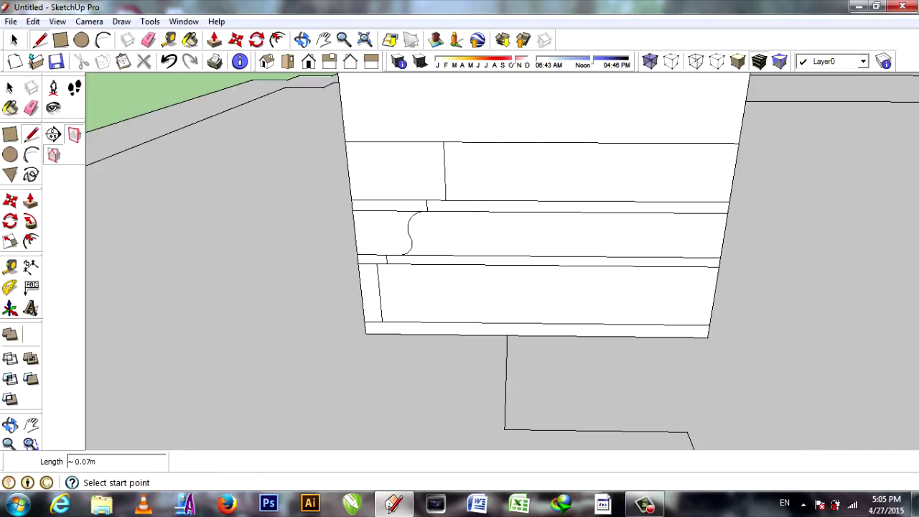
# Erase the leftover interior band edges and complete the profile's top line
pyautogui.press('e')
pyautogui.click(394, 143)
pyautogui.moveTo(431, 206); pyautogui.dragTo(430, 324)
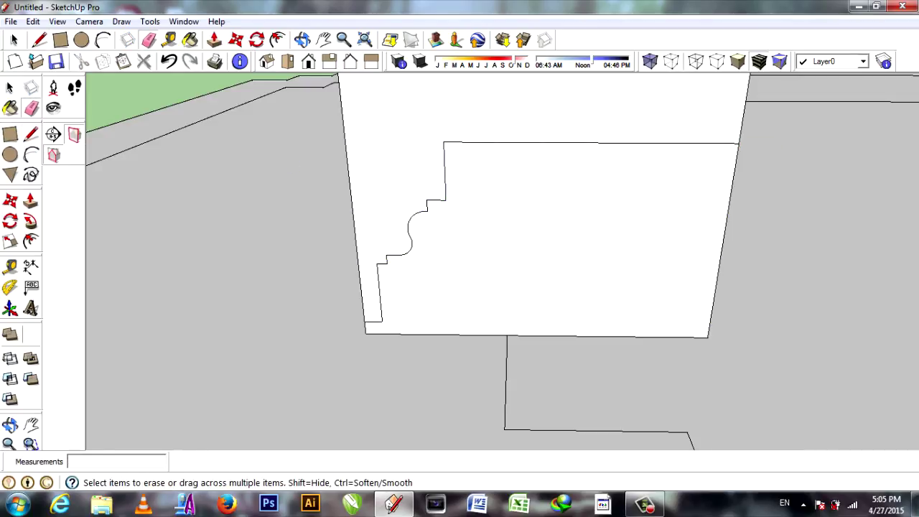
pyautogui.press('l')
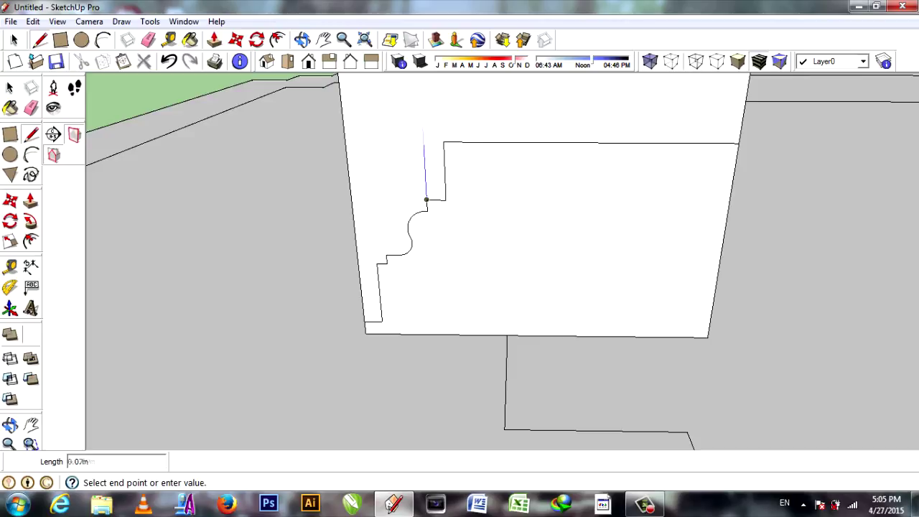
pyautogui.click(740, 134)
pyautogui.click(148, 41)
pyautogui.click(424, 172)
pyautogui.click(574, 143)
# Select the profile face and copy it beside the model with Ctrl-Move
pyautogui.press('space')
pyautogui.click(574, 237)
pyautogui.scroll(-5, 457, 286)
pyautogui.press('m')
pyautogui.click(496, 291)
pyautogui.press('ctrl')
pyautogui.scroll(-2, 430, 280)
pyautogui.rightClick(151, 267)
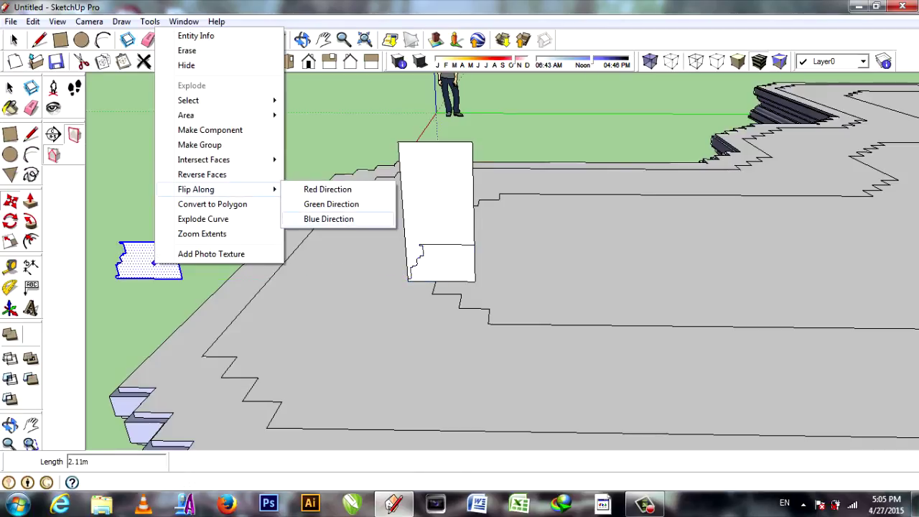
# Place the copied moulding profile onto the panel
pyautogui.press('Escape')
pyautogui.scroll(2, 118, 253)
pyautogui.scroll(2, 111, 244)
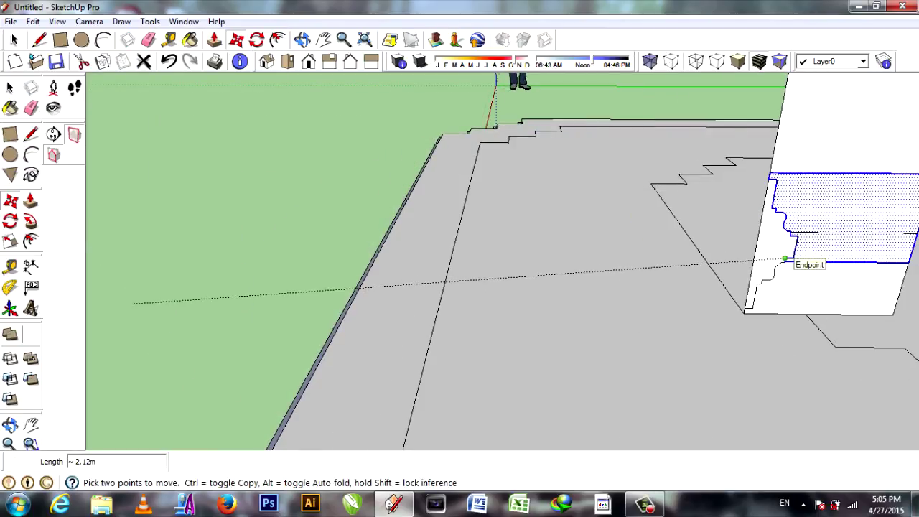
pyautogui.click(772, 264)
pyautogui.scroll(2, 771, 237)
pyautogui.scroll(2, 771, 237)
# Draw dividing lines across the panel, including a vertical from the top edge
pyautogui.press('l')
pyautogui.click(556, 194)
pyautogui.click(847, 194)
pyautogui.click(572, 194)
pyautogui.press('e')
pyautogui.press('l')
pyautogui.click(726, 183)
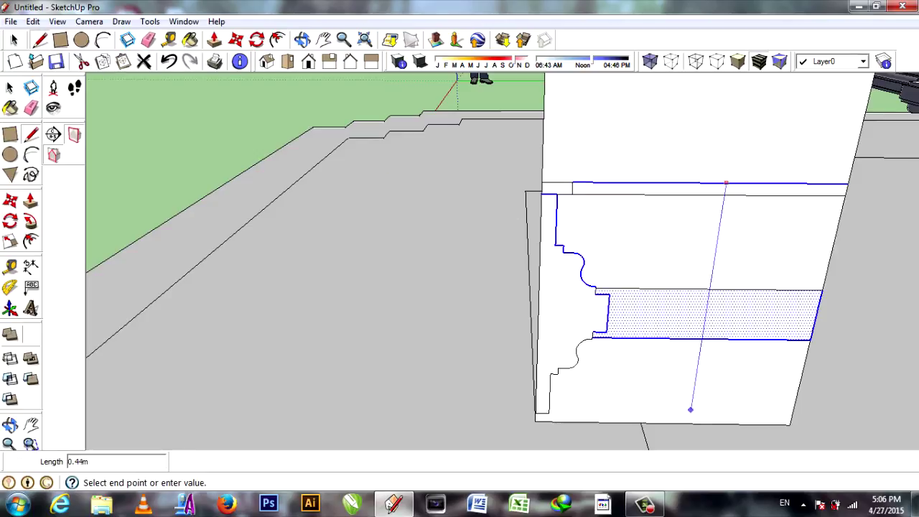
# Erase the surplus panel edges, leaving the trimmed profile, and begin a Follow Me sweep
pyautogui.press('e')
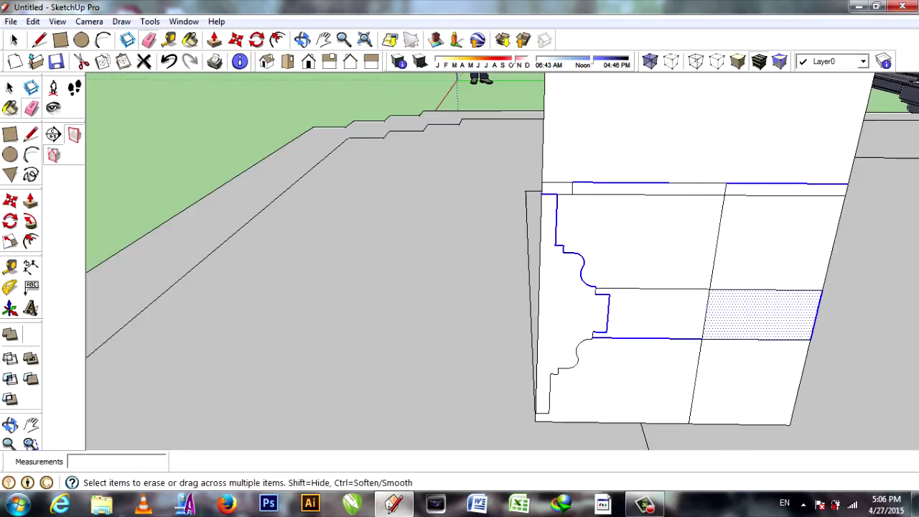
pyautogui.moveTo(650, 282); pyautogui.dragTo(646, 345)
pyautogui.moveTo(783, 188); pyautogui.dragTo(754, 344)
pyautogui.scroll(-5, 427, 294)
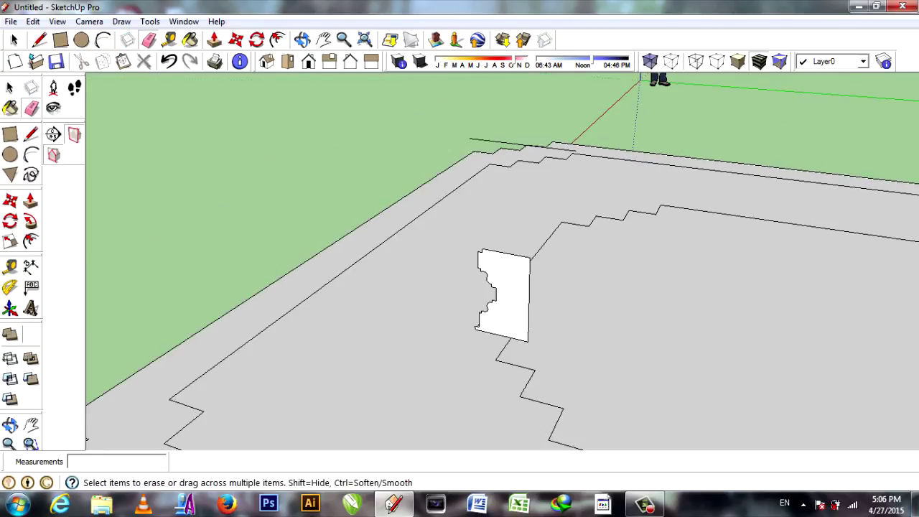
pyautogui.moveTo(460, 287); pyautogui.dragTo(545, 287, button='middle')
pyautogui.press('p')
pyautogui.click(739, 280)
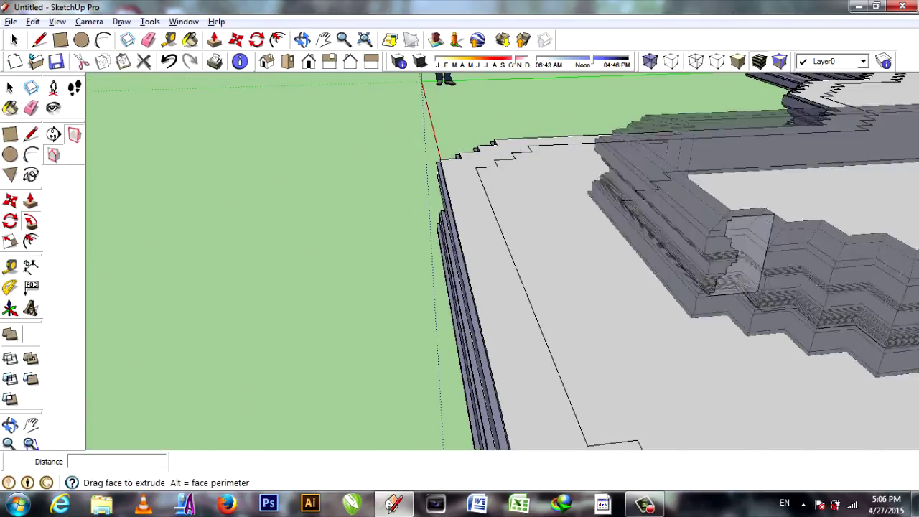
# Complete the Follow Me sweep around the inner outline and raise the inner top face with Push/Pull
pyautogui.click(740, 280)
pyautogui.moveTo(460, 287); pyautogui.dragTo(373, 287, button='middle')
pyautogui.press('p')
pyautogui.click(717, 215)
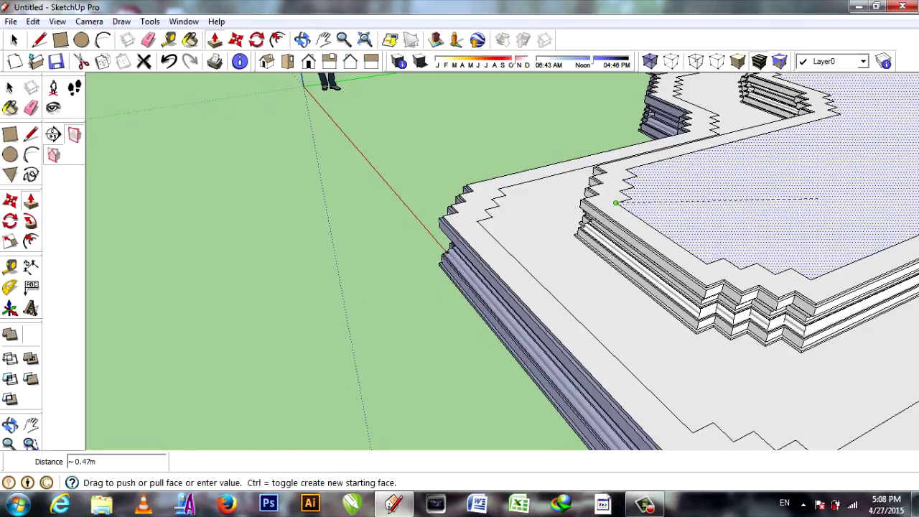
pyautogui.click(615, 203)
pyautogui.scroll(-3, 615, 203)
pyautogui.moveTo(615, 203)
pyautogui.mouseDown(button='middle')
pyautogui.moveTo(502, 251)
pyautogui.moveTo(445, 230)
pyautogui.moveTo(503, 216)
pyautogui.mouseUp(button='middle')
pyautogui.scroll(3, 502, 259)
pyautogui.press('f')
pyautogui.click(543, 179)
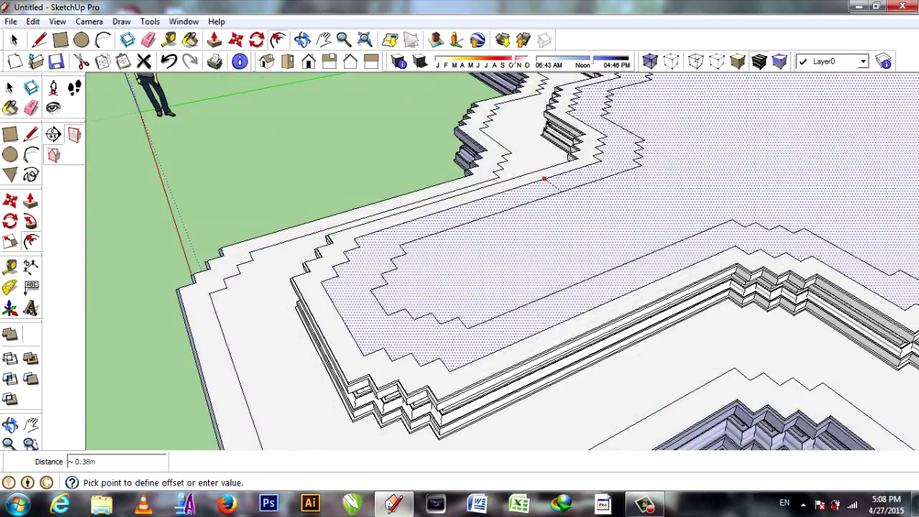
# Place the 0.5 m inward offset outline and draw a short edge at its first corner
pyautogui.click(543, 179)
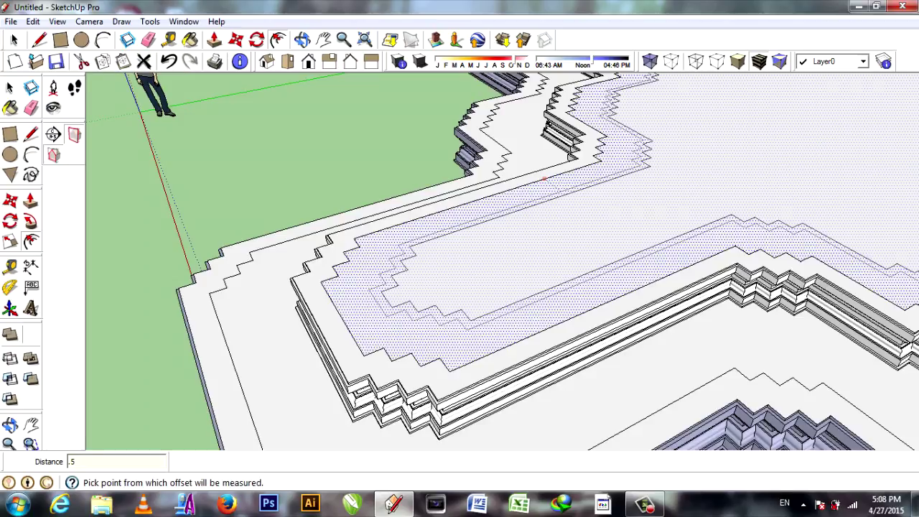
pyautogui.press('l')
pyautogui.click(407, 270)
pyautogui.click(435, 305)
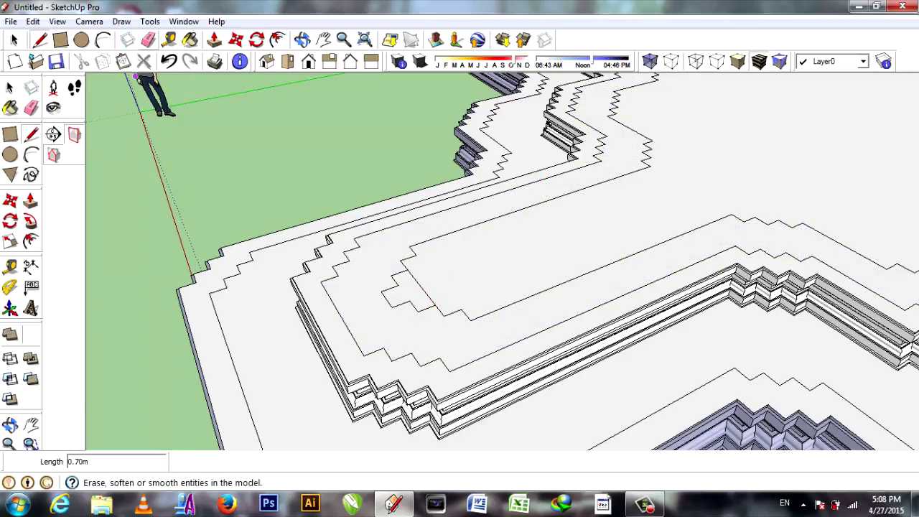
pyautogui.press('e')
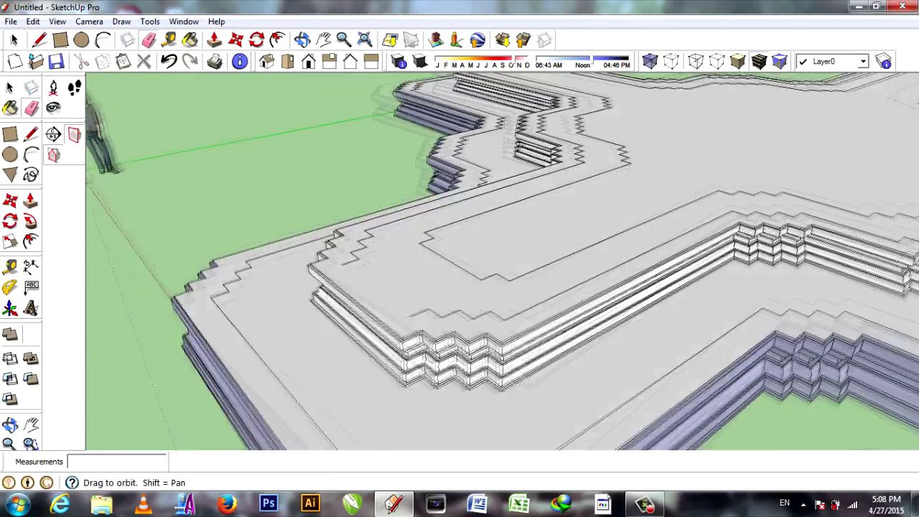
# Orbit to another arm of the cross and draw an edge at its outline corner
pyautogui.moveTo(337, 315)
pyautogui.mouseDown(button='middle')
pyautogui.moveTo(267, 356)
pyautogui.moveTo(258, 373)
pyautogui.mouseUp(button='middle')
pyautogui.moveTo(459, 287)
pyautogui.mouseDown(button='middle')
pyautogui.moveTo(459, 215)
pyautogui.moveTo(431, 229)
pyautogui.moveTo(459, 259)
pyautogui.mouseUp(button='middle')
pyautogui.scroll(-5, 360, 261)
pyautogui.moveTo(360, 261); pyautogui.dragTo(272, 230, button='middle')
pyautogui.scroll(3, 502, 273)
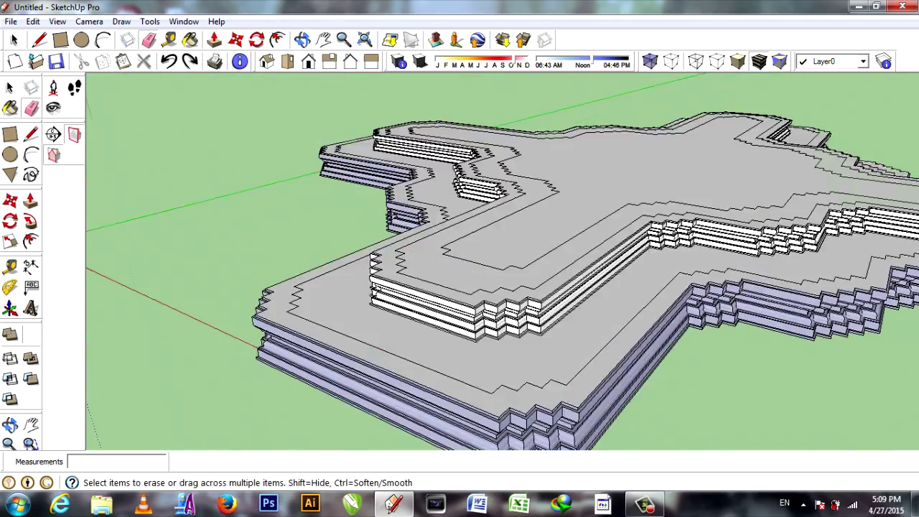
pyautogui.moveTo(502, 273); pyautogui.dragTo(459, 259, button='middle')
pyautogui.scroll(-3, 459, 259)
pyautogui.scroll(5, 459, 258)
pyautogui.click(636, 356)
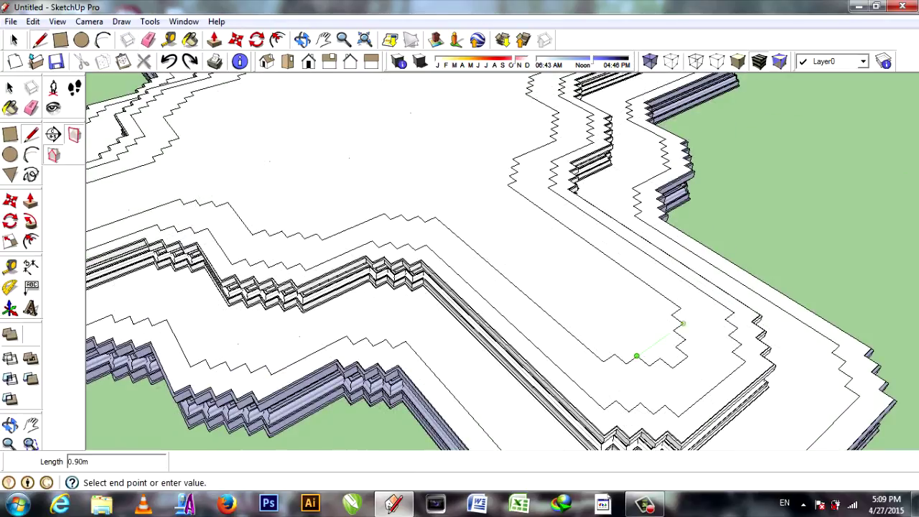
pyautogui.press('e')
# Add a corner edge on the next arm's offset outline
pyautogui.scroll(-3, 679, 339)
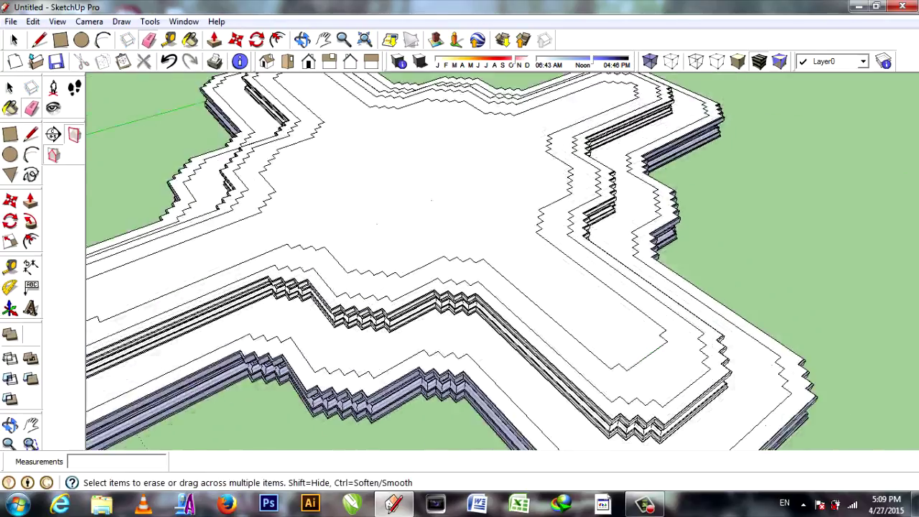
pyautogui.moveTo(679, 338); pyautogui.dragTo(646, 345, button='middle')
pyautogui.scroll(4, 646, 344)
pyautogui.press('l')
pyautogui.click(620, 348)
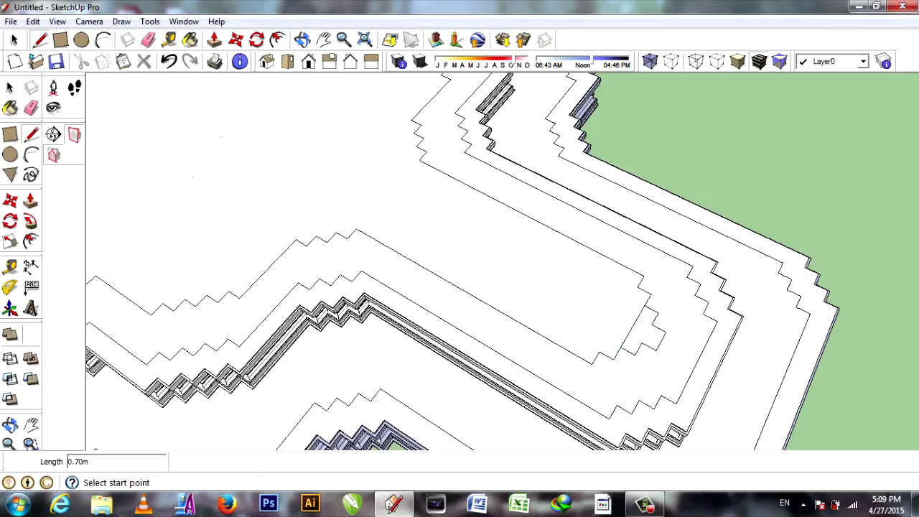
pyautogui.press('e')
# Draw and tidy a line on the last arm's outline, then view the opposite side
pyautogui.scroll(-3, 632, 331)
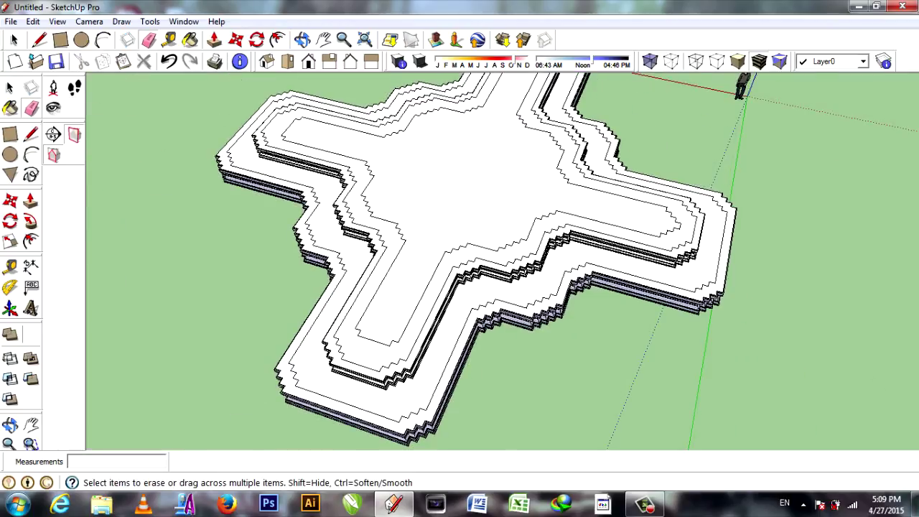
pyautogui.scroll(3, 632, 330)
pyautogui.press('l')
pyautogui.click(602, 252)
pyautogui.press('e')
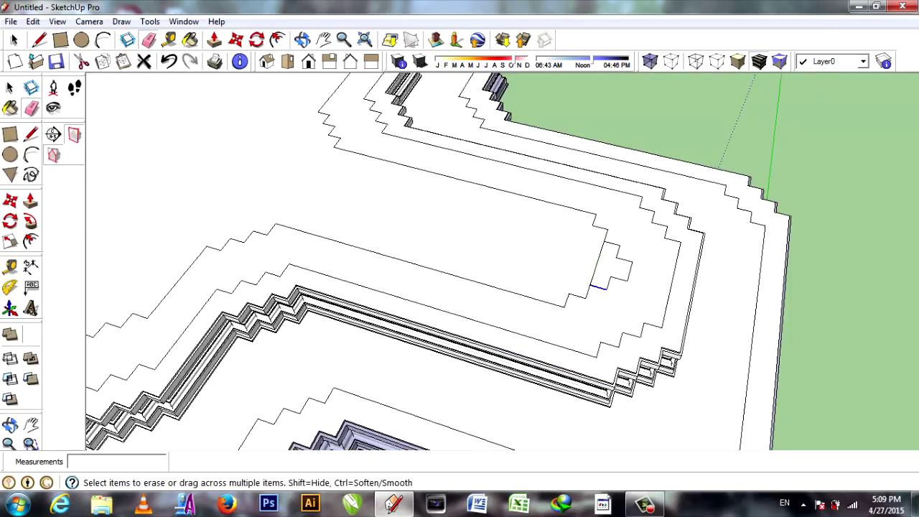
pyautogui.scroll(-5, 617, 273)
pyautogui.moveTo(617, 273); pyautogui.dragTo(359, 273, button='middle')
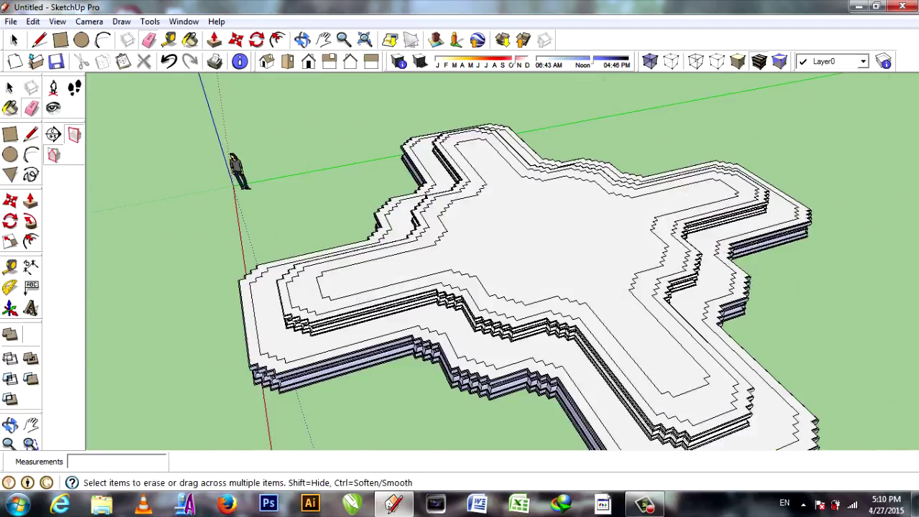
pyautogui.scroll(5, 459, 273)
# Draw edges up from the tier corner to close a tall vertical face
pyautogui.press('l')
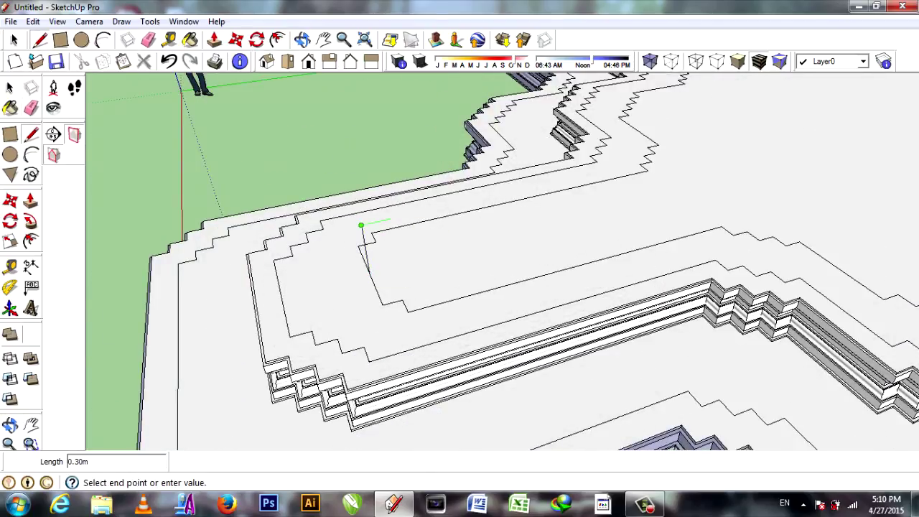
pyautogui.moveTo(390, 220); pyautogui.dragTo(377, 253, button='middle')
pyautogui.moveTo(358, 191); pyautogui.dragTo(466, 293, button='middle')
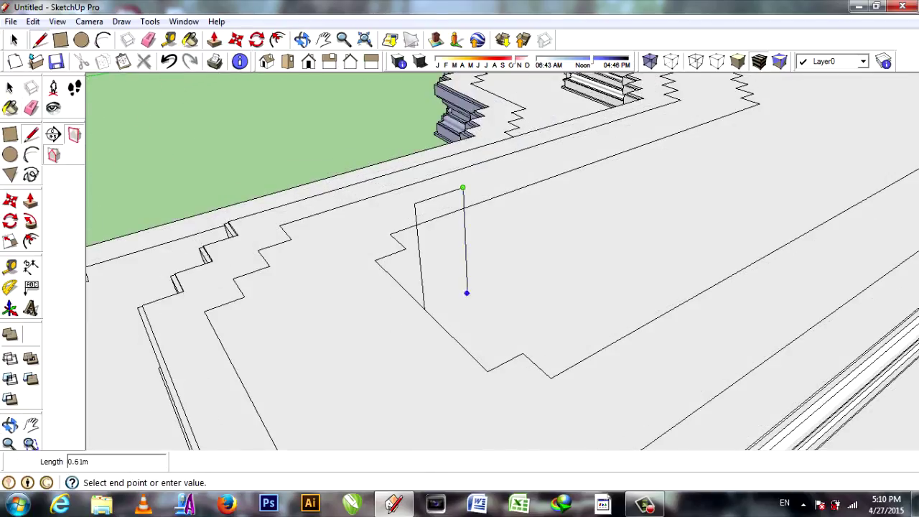
pyautogui.click(424, 309)
pyautogui.scroll(3, 424, 309)
pyautogui.scroll(1, 377, 294)
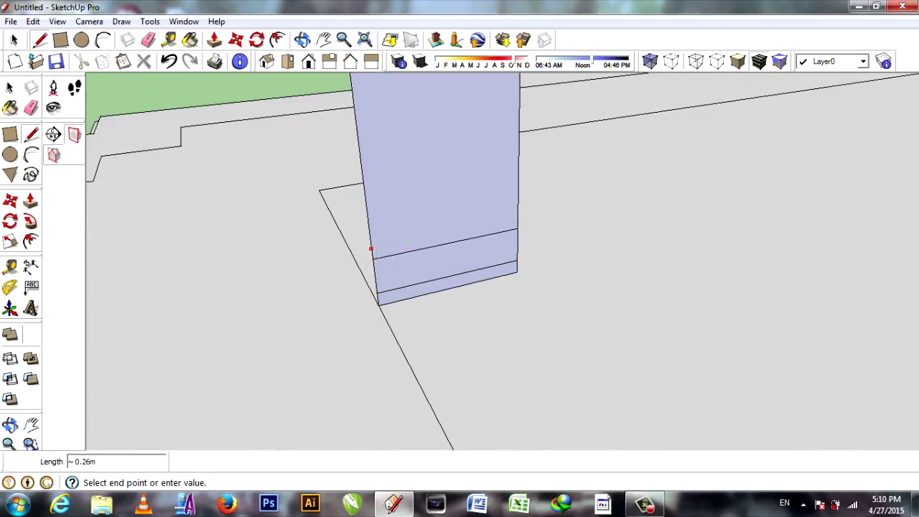
# Draw two horizontal lines across the lower part of the new wall face
pyautogui.click(517, 192)
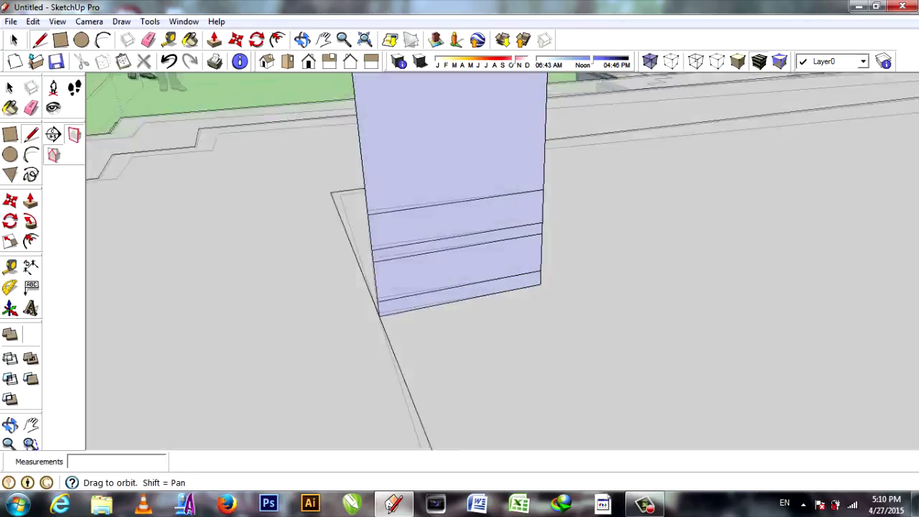
pyautogui.moveTo(518, 192); pyautogui.dragTo(368, 198, button='middle')
pyautogui.click(580, 180)
pyautogui.moveTo(580, 180); pyautogui.dragTo(393, 331, button='middle')
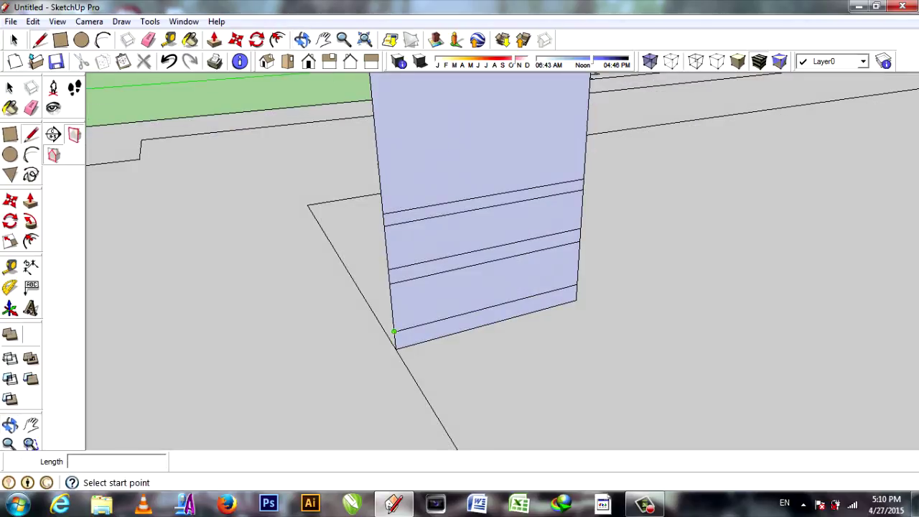
pyautogui.moveTo(463, 267); pyautogui.dragTo(391, 252, button='middle')
pyautogui.scroll(3, 417, 232)
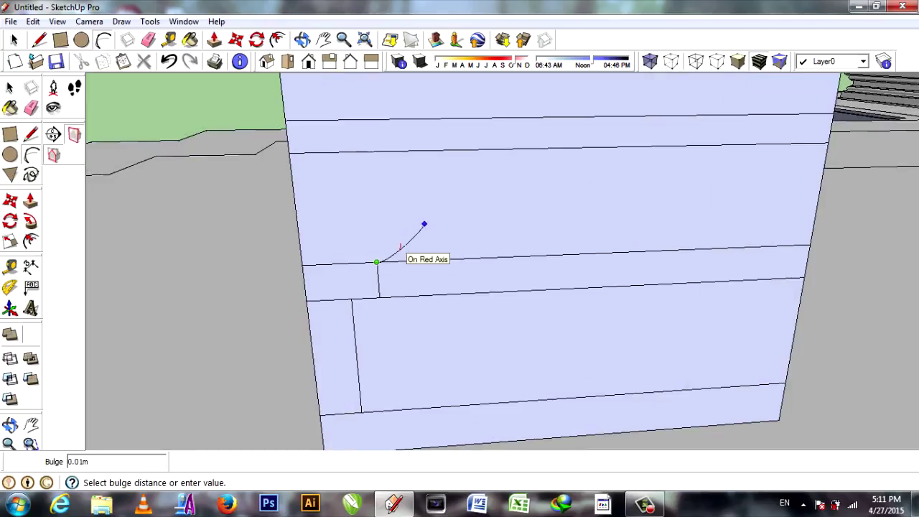
# Draw two tangent arcs forming an S-curve on the wall face
pyautogui.scroll(2, 402, 247)
pyautogui.moveTo(399, 247); pyautogui.dragTo(422, 247, button='middle')
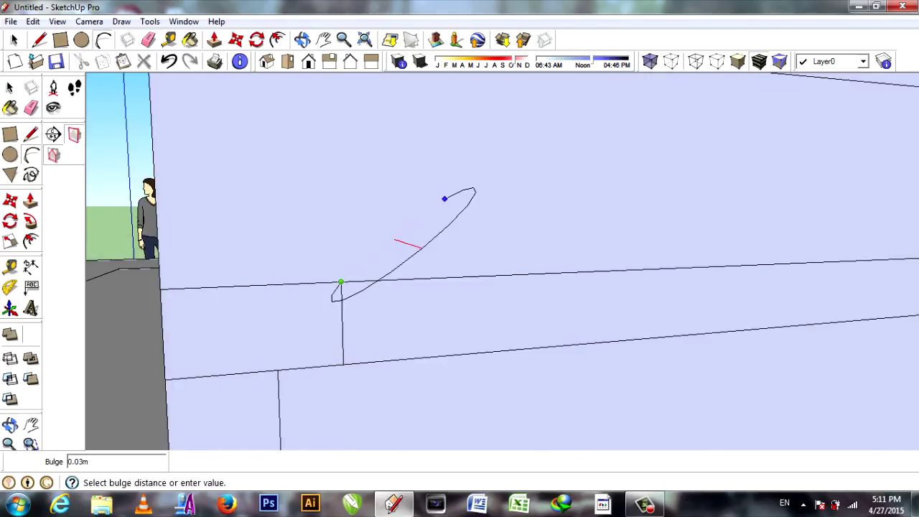
pyautogui.press('Escape')
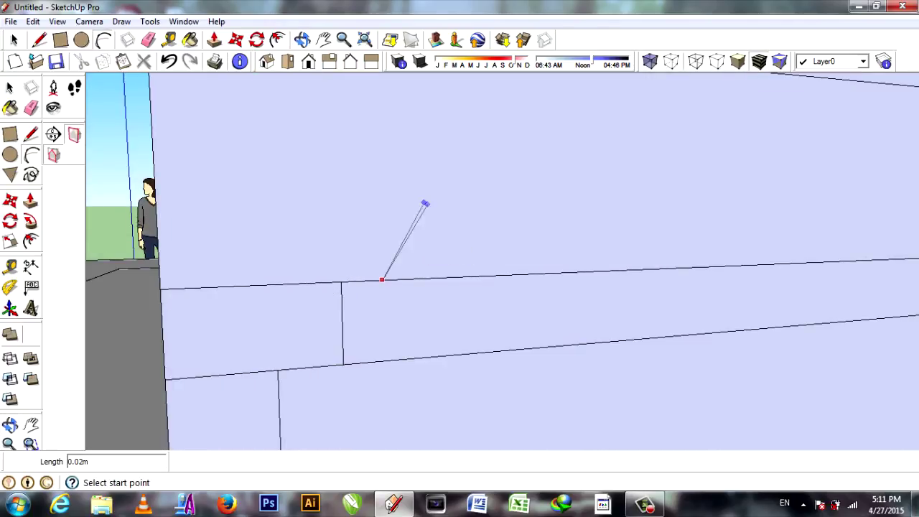
pyautogui.click(427, 204)
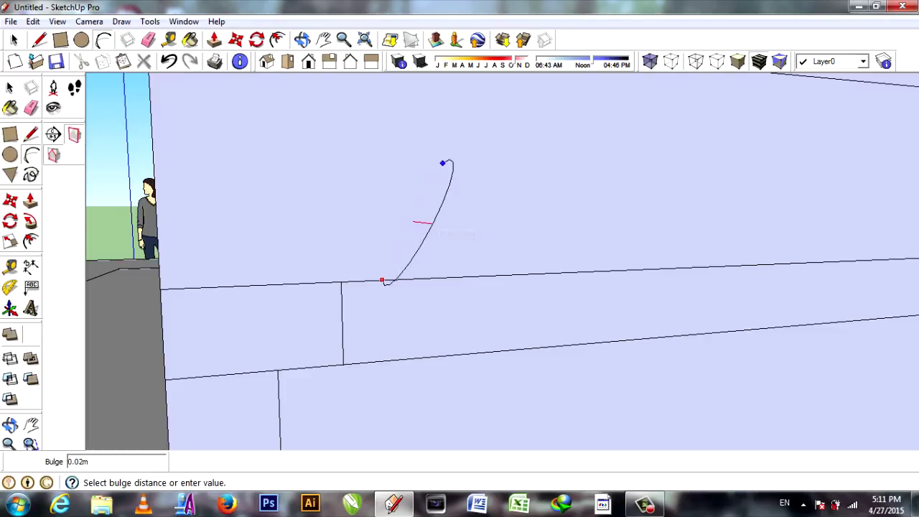
pyautogui.click(459, 251)
pyautogui.scroll(-2, 467, 255)
pyautogui.click(451, 188)
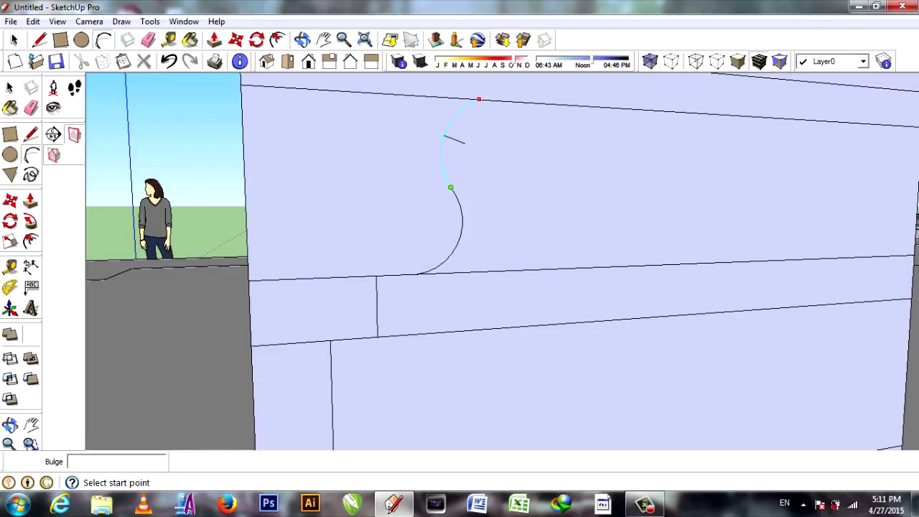
pyautogui.click(479, 99)
# Add the short vertical and a line to the wall's right edge, then erase the extra edges
pyautogui.moveTo(479, 100); pyautogui.dragTo(484, 148, button='middle')
pyautogui.click(497, 118)
pyautogui.scroll(-3, 503, 227)
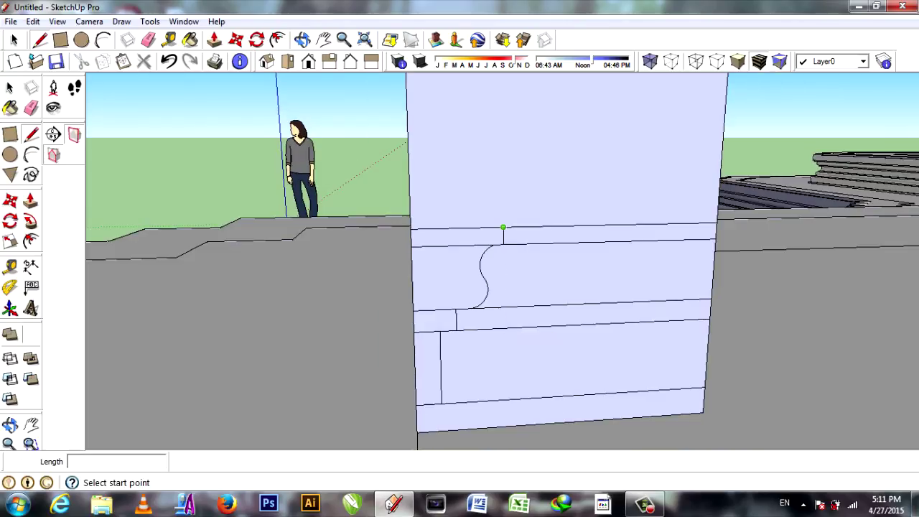
pyautogui.click(718, 189)
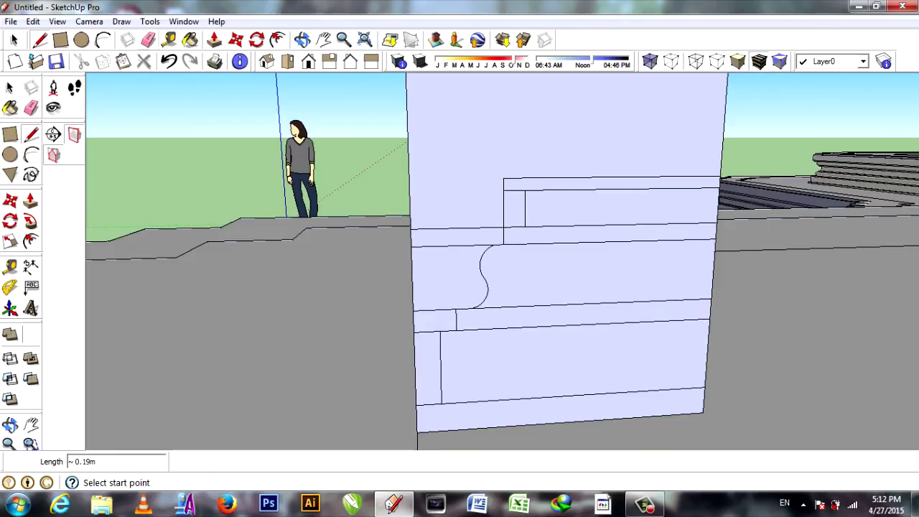
pyautogui.press('e')
pyautogui.moveTo(452, 227); pyautogui.dragTo(452, 247)
pyautogui.click(427, 331)
pyautogui.moveTo(610, 323); pyautogui.dragTo(610, 188)
# Select the moulding profile face and start copying it with Ctrl-Move
pyautogui.press('space')
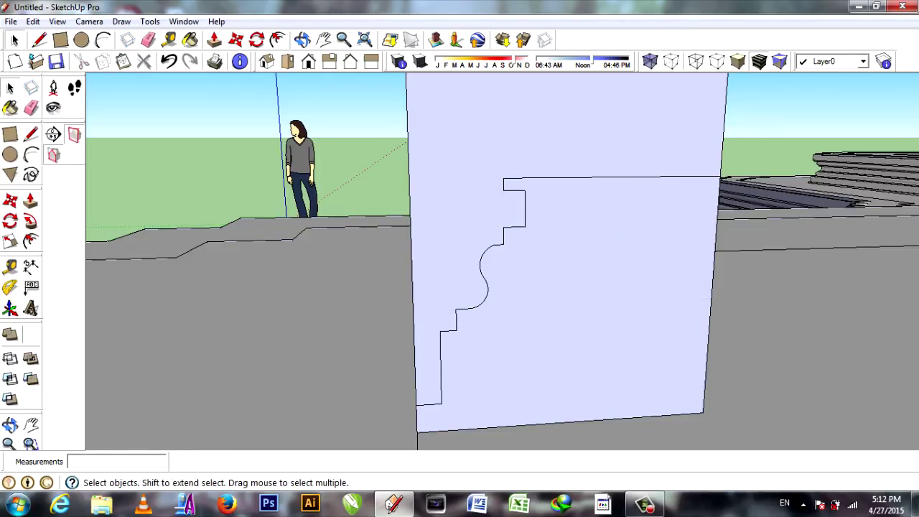
pyautogui.click(610, 323)
pyautogui.scroll(-2, 610, 323)
pyautogui.scroll(-3, 589, 323)
pyautogui.press('m')
pyautogui.click(628, 349)
pyautogui.press('ctrl')
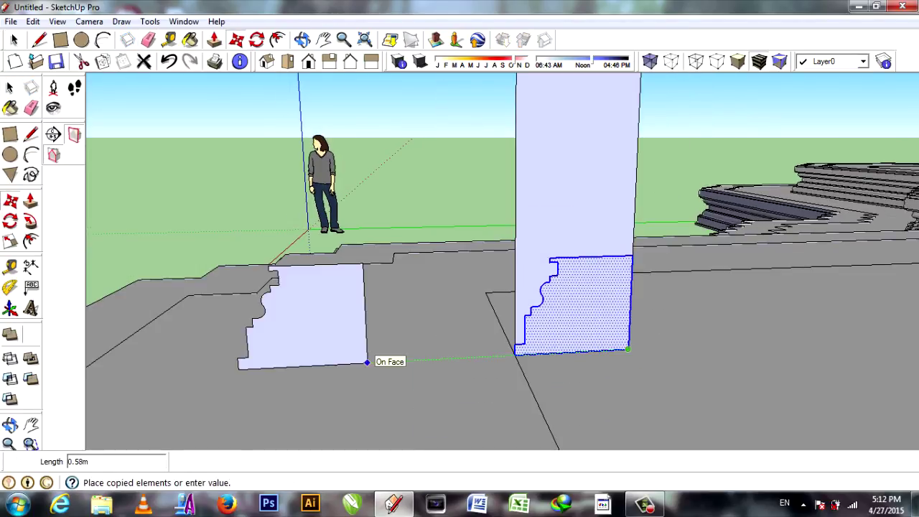
# Set the profile copy down on the wall directly above the original profile
pyautogui.click(368, 364)
pyautogui.rightClick(340, 335)
pyautogui.press('Escape')
pyautogui.click(564, 277)
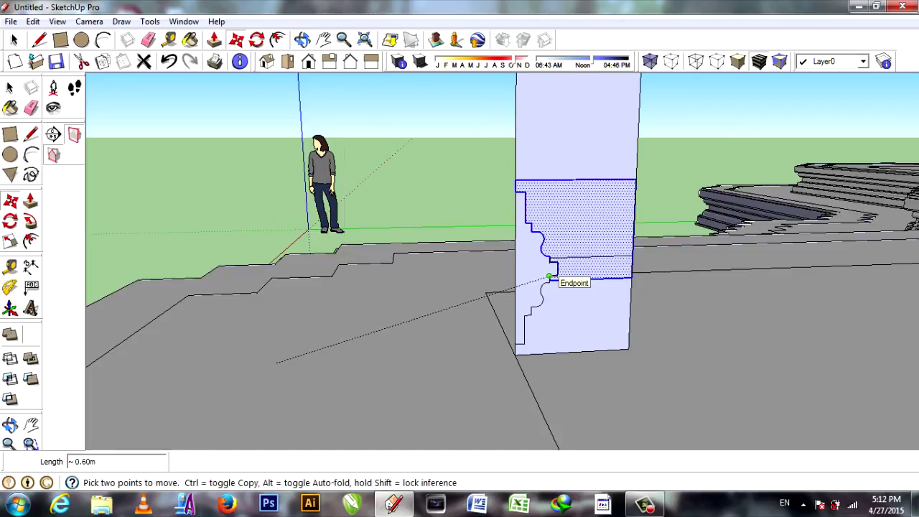
# Erase the two horizontal dividing lines across the stacked profile
pyautogui.press('l')
pyautogui.scroll(2, 545, 230)
pyautogui.click(512, 196)
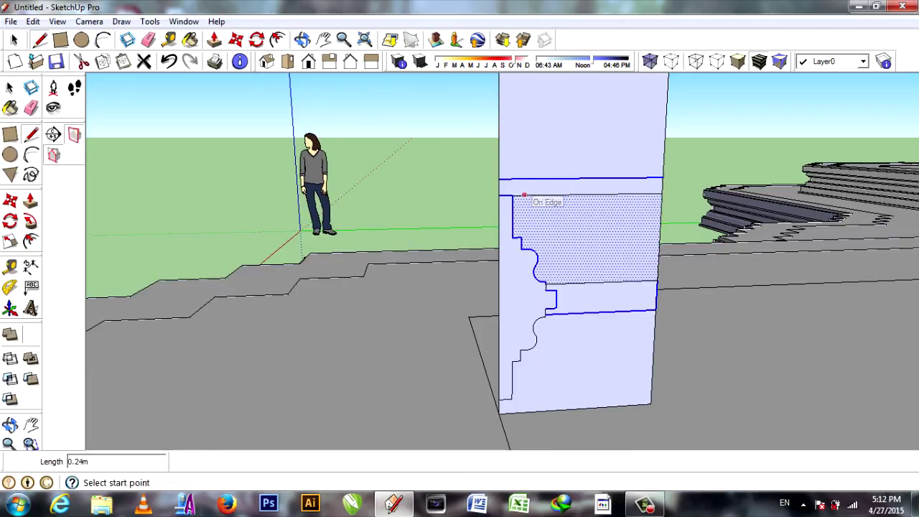
pyautogui.press('e')
pyautogui.scroll(2, 555, 267)
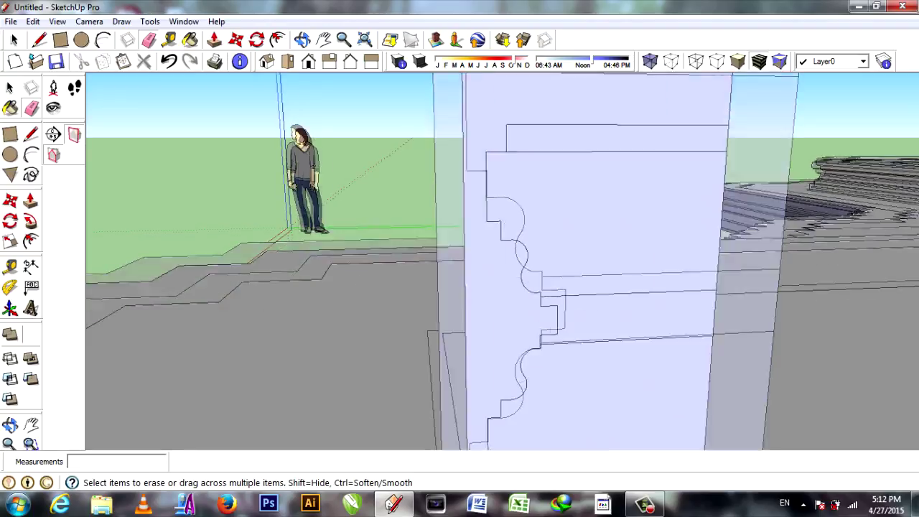
pyautogui.click(646, 338)
pyautogui.click(646, 273)
pyautogui.scroll(-3, 495, 323)
pyautogui.scroll(-2, 496, 323)
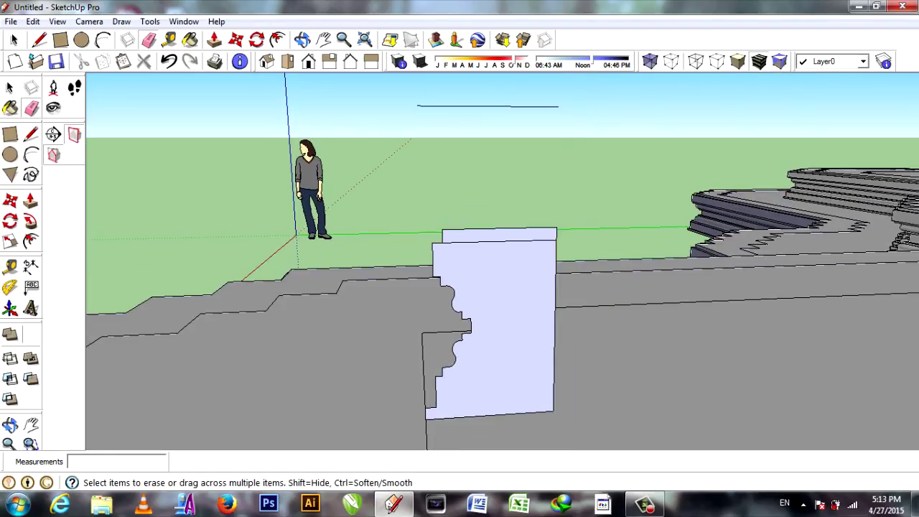
# Touch up the profile's top corner with Line and Eraser, then save the model
pyautogui.press('l')
pyautogui.scroll(2, 460, 231)
pyautogui.click(459, 231)
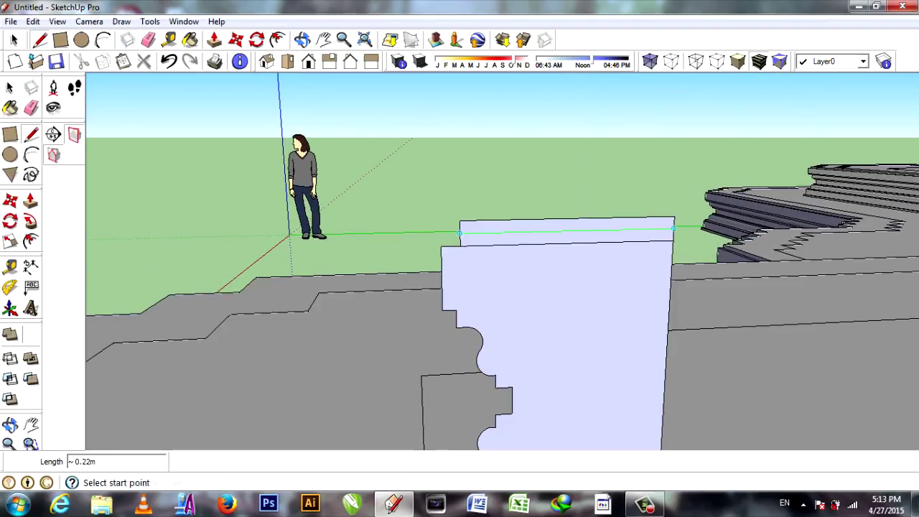
pyautogui.press('e')
pyautogui.hotkey('ctrl', 's')
pyautogui.press('Escape')
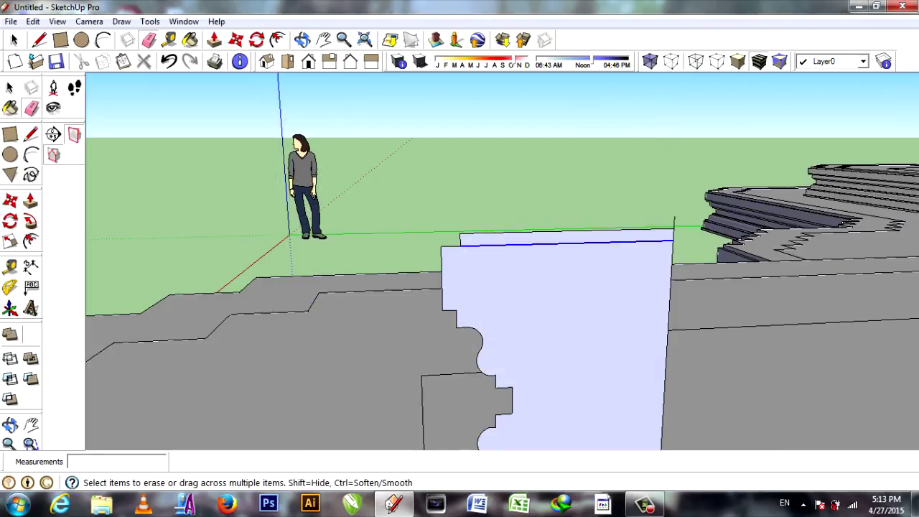
pyautogui.scroll(-2, 635, 248)
pyautogui.scroll(-2, 635, 247)
# Push/Pull the profile face into a solid moulded block on the tier
pyautogui.press('p')
pyautogui.doubleClick(613, 287)
pyautogui.moveTo(614, 287); pyautogui.dragTo(459, 244, button='middle')
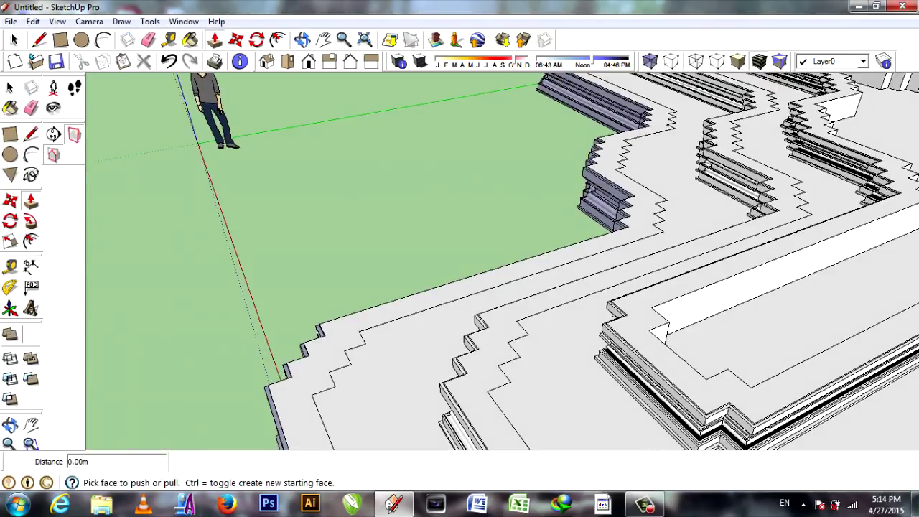
# Cancel the push on the top strip so it stays flat, and save the model
pyautogui.click(718, 309)
pyautogui.press('Escape')
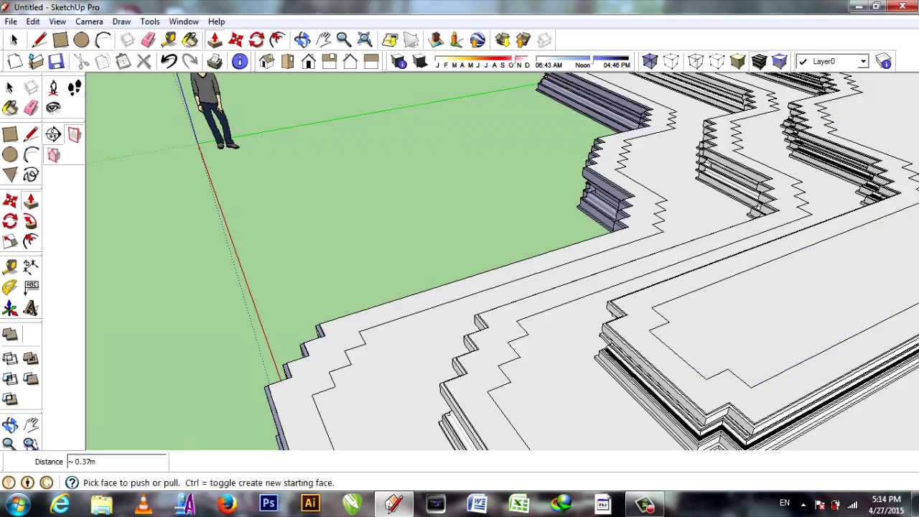
pyautogui.hotkey('ctrl', 's')
pyautogui.click(308, 209)
pyautogui.press('Escape')
pyautogui.press('p')
# Frame the whole cross-shaped plinth and begin an Offset inset on its top face
pyautogui.scroll(-5, 503, 259)
pyautogui.moveTo(503, 258); pyautogui.dragTo(546, 237, button='middle')
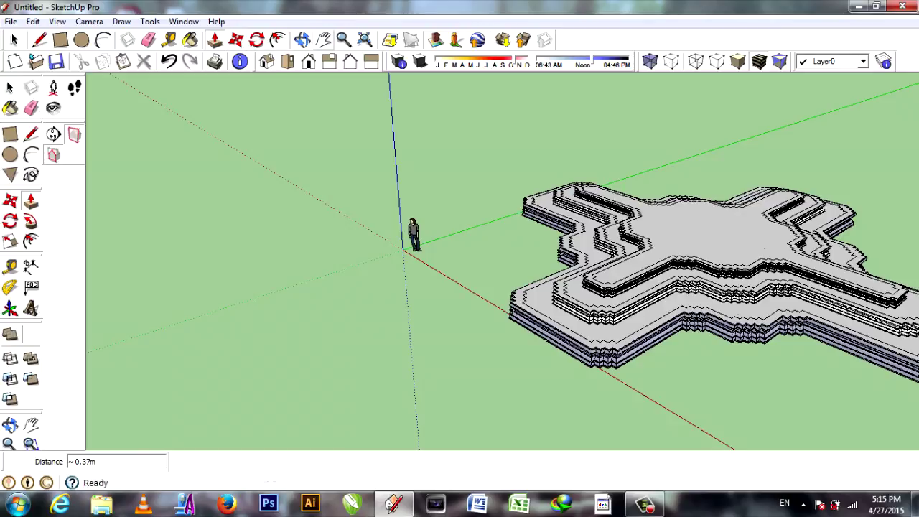
pyautogui.moveTo(502, 259); pyautogui.dragTo(459, 236, button='middle')
pyautogui.moveTo(503, 272); pyautogui.dragTo(445, 258, button='middle')
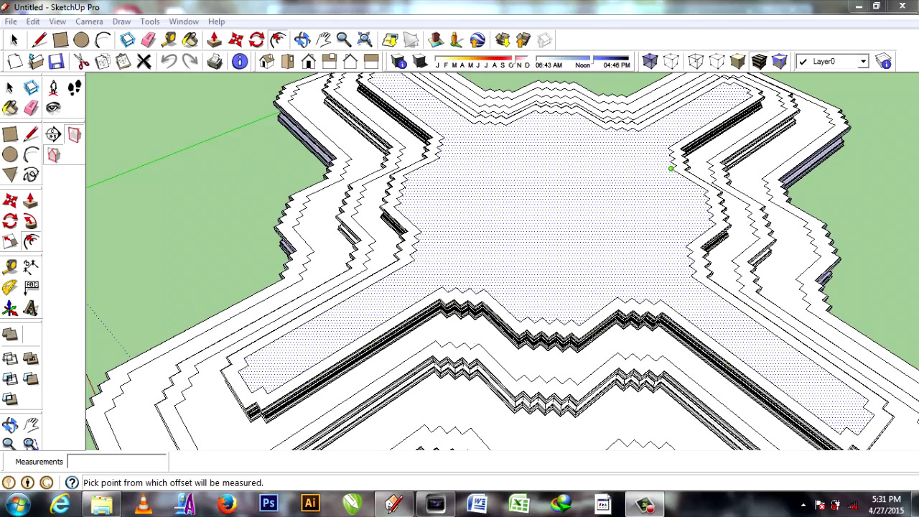
pyautogui.click(587, 118)
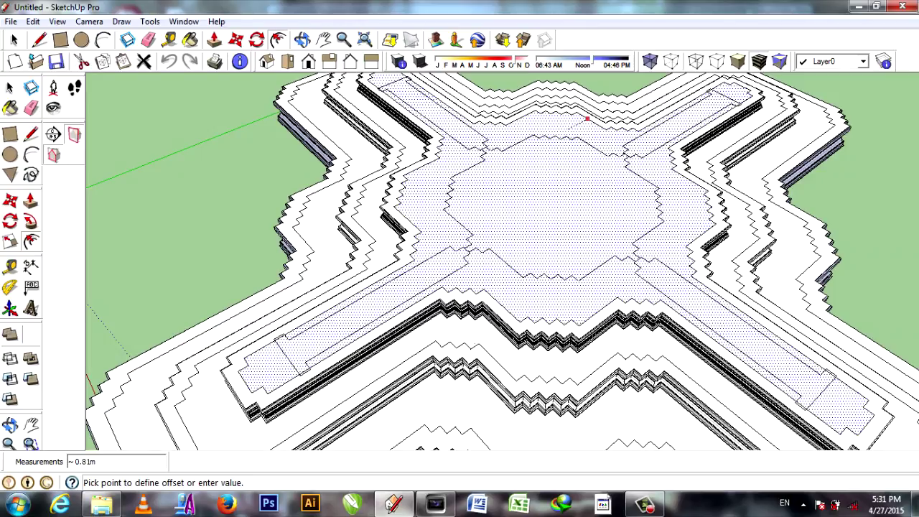
# Commit the stepped, notched inset outline on the innermost top face
pyautogui.press('Return')
pyautogui.press('e')
pyautogui.scroll(5, 305, 162)
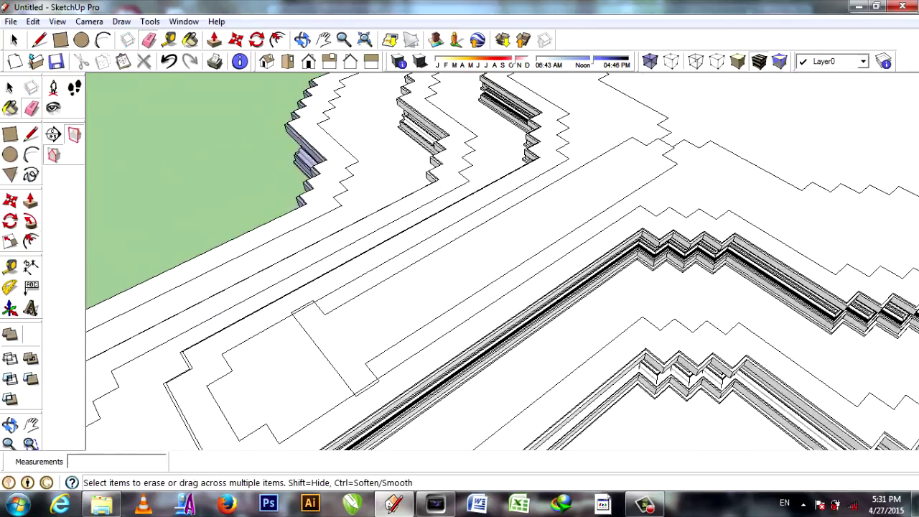
pyautogui.scroll(3, 305, 161)
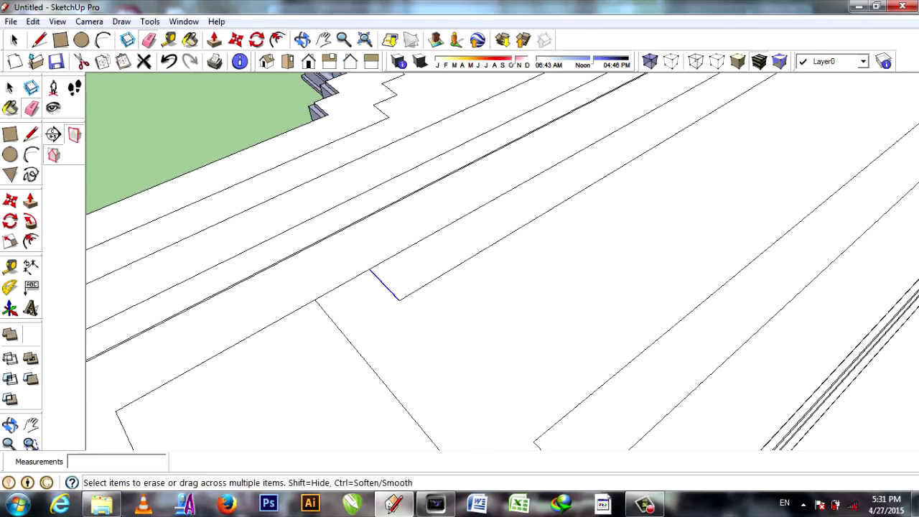
pyautogui.scroll(-3, 305, 161)
pyautogui.scroll(3, 305, 161)
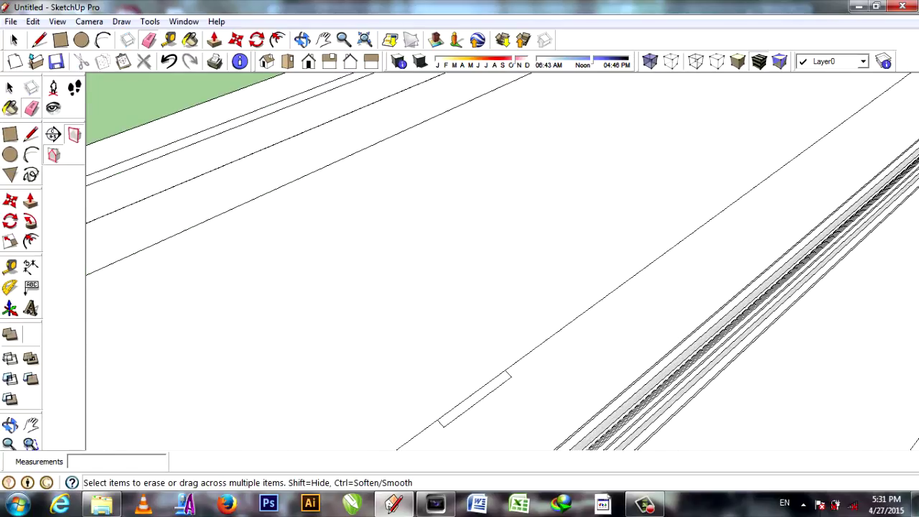
pyautogui.scroll(-3, 559, 301)
pyautogui.scroll(3, 559, 301)
pyautogui.scroll(1, 560, 301)
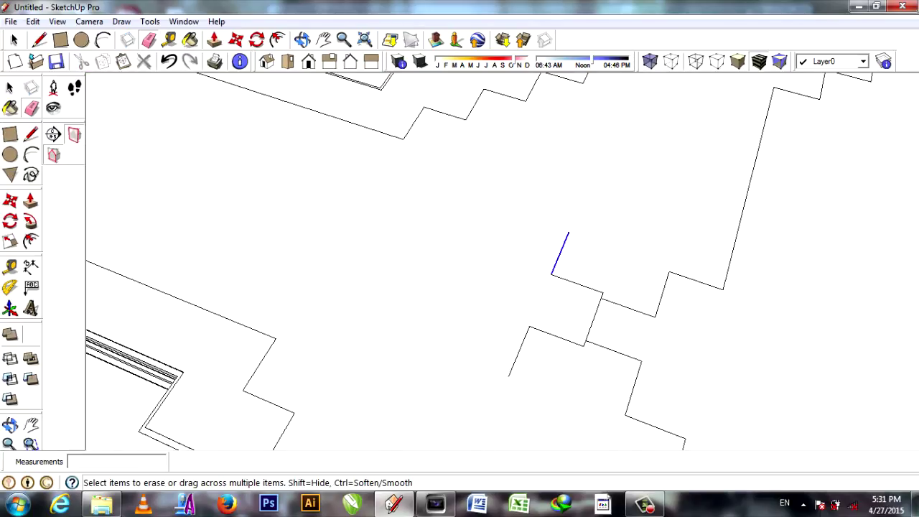
pyautogui.scroll(-3, 584, 343)
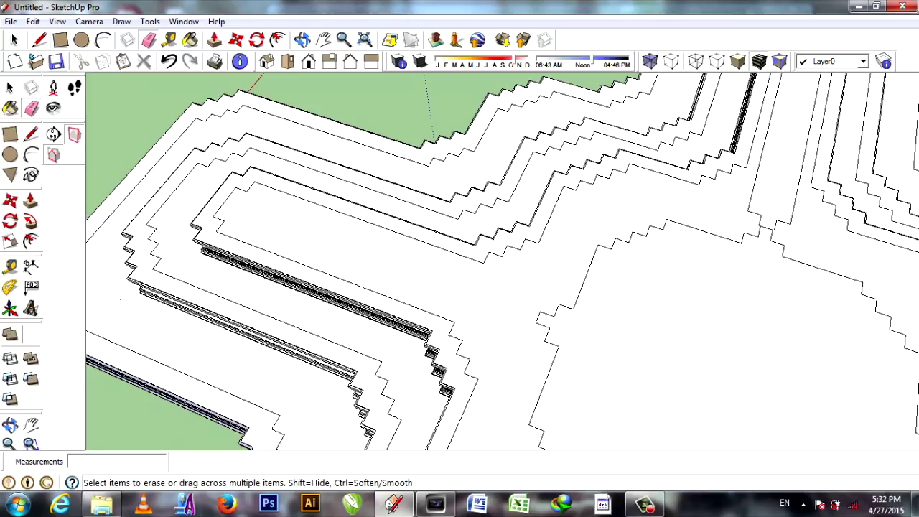
# Add a short edge on the tier and check the stair-strip face on the arm
pyautogui.press('l')
pyautogui.click(782, 256)
pyautogui.scroll(-3, 718, 287)
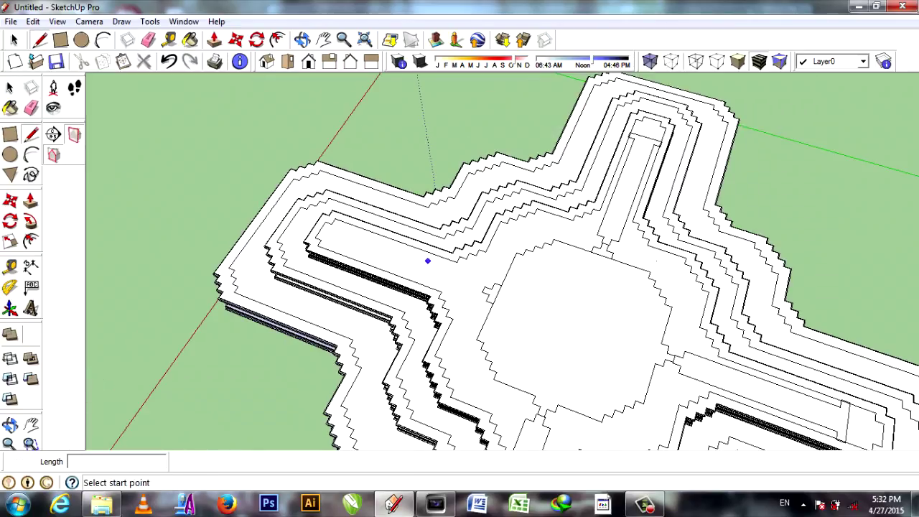
pyautogui.scroll(3, 653, 343)
pyautogui.scroll(-1, 402, 411)
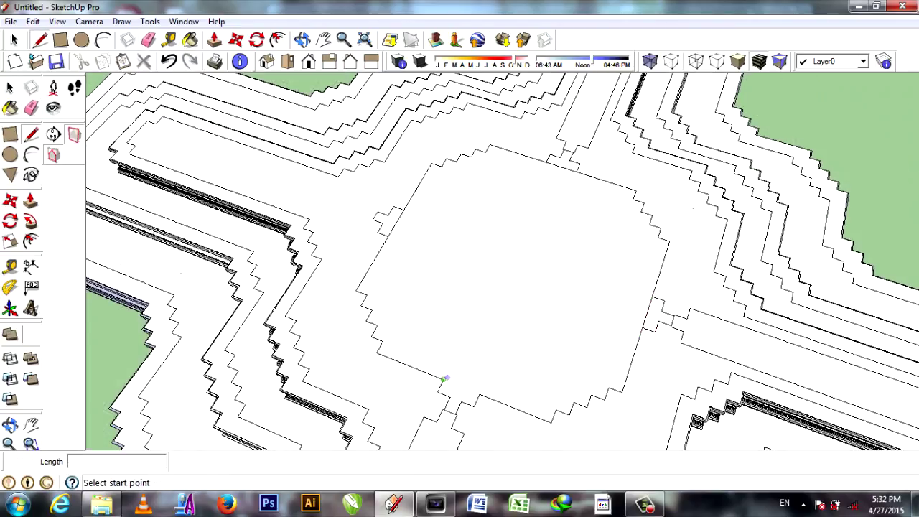
pyautogui.press('space')
pyautogui.scroll(-2, 646, 344)
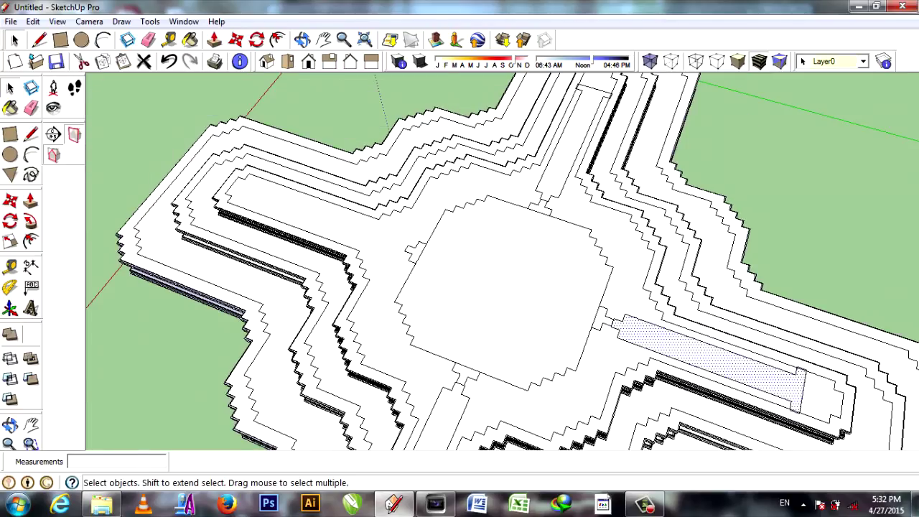
pyautogui.scroll(4, 646, 344)
pyautogui.click(545, 316)
pyautogui.press('Escape')
pyautogui.scroll(-3, 502, 258)
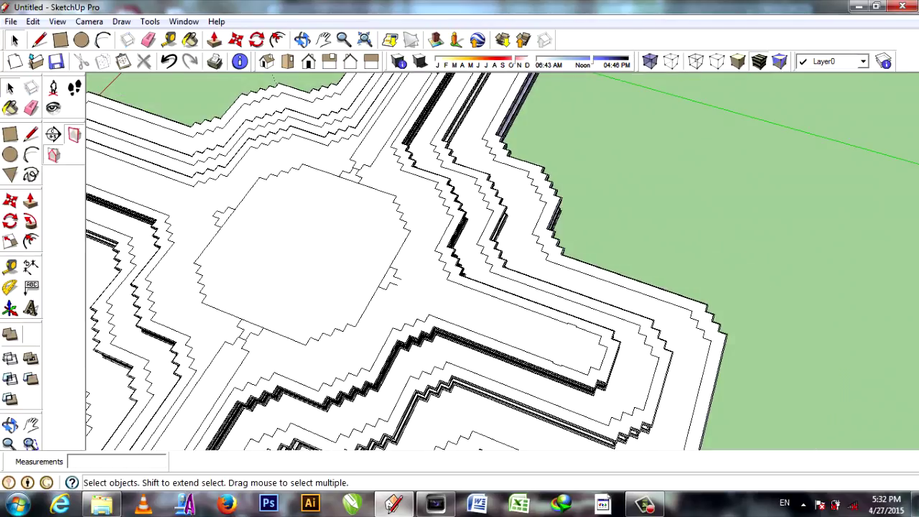
# Erase and delete the leftover zigzag stair-strip edges near the octagon
pyautogui.moveTo(459, 258); pyautogui.dragTo(431, 237, button='middle')
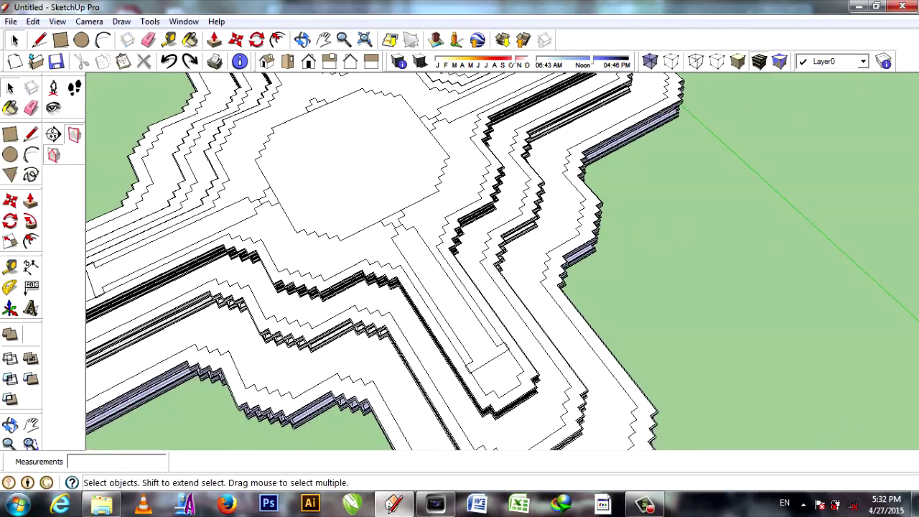
pyautogui.scroll(5, 460, 273)
pyautogui.press('e')
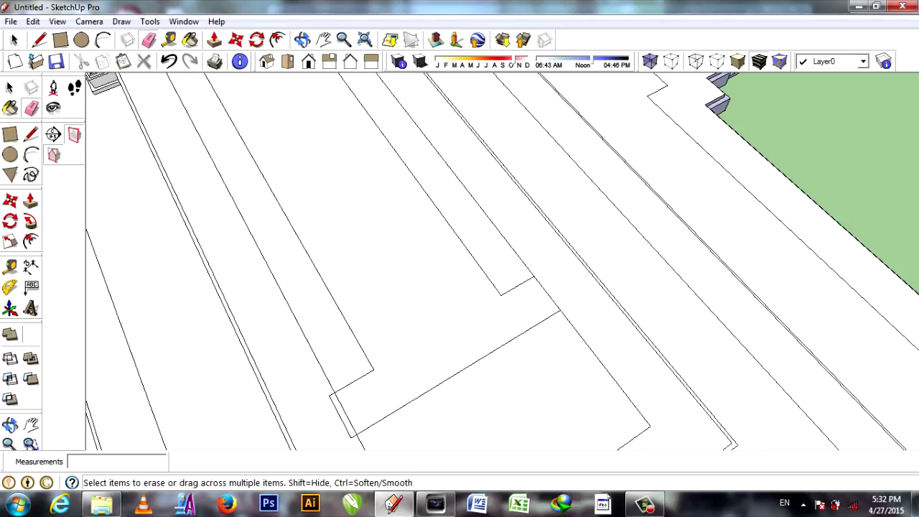
pyautogui.moveTo(352, 436); pyautogui.dragTo(337, 387)
pyautogui.scroll(-2, 460, 259)
pyautogui.scroll(4, 459, 258)
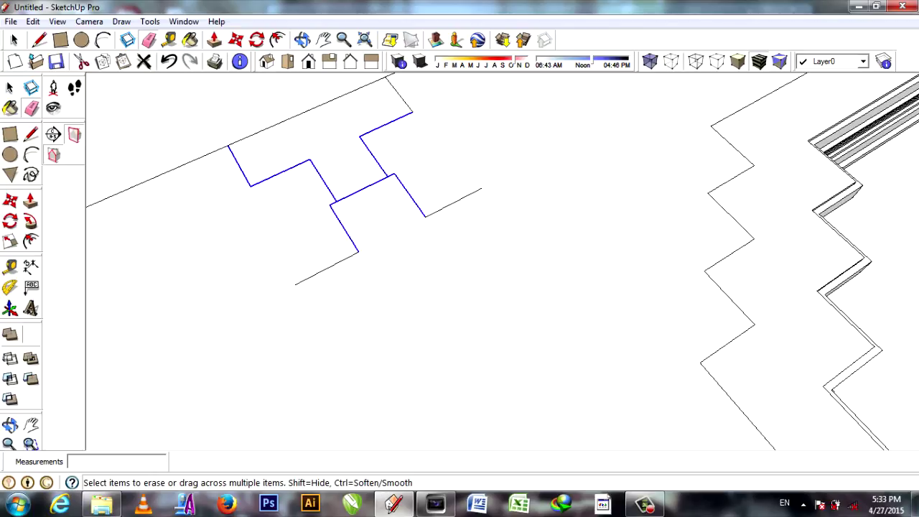
pyautogui.press('Delete')
pyautogui.scroll(-2, 459, 259)
pyautogui.scroll(-3, 460, 258)
pyautogui.scroll(3, 459, 259)
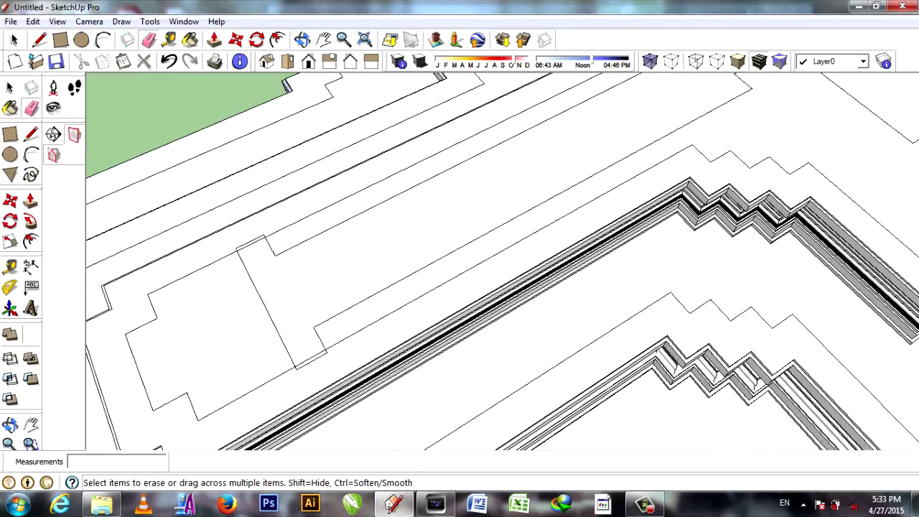
pyautogui.scroll(3, 459, 258)
pyautogui.scroll(2, 459, 259)
pyautogui.scroll(2, 460, 258)
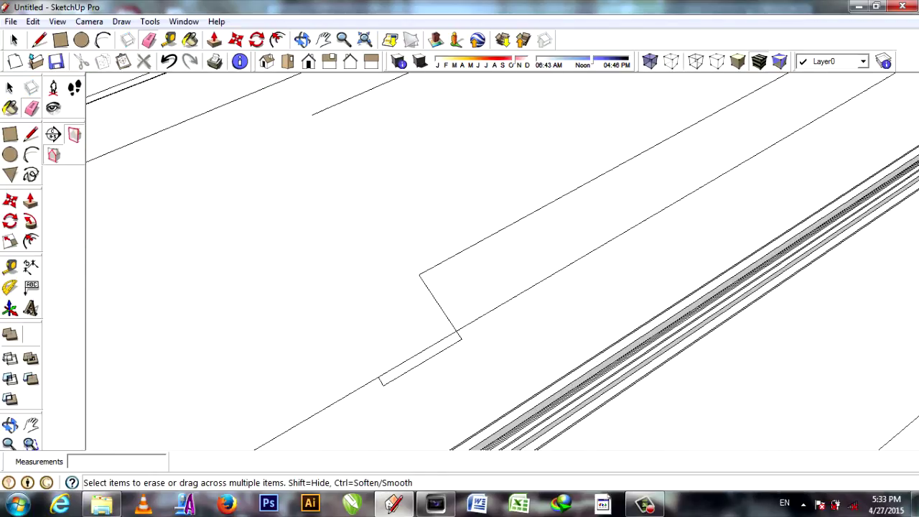
# Remove the long leftover strip edge and the remaining zigzag edges
pyautogui.moveTo(420, 359); pyautogui.dragTo(603, 169)
pyautogui.scroll(2, 460, 259)
pyautogui.scroll(3, 459, 258)
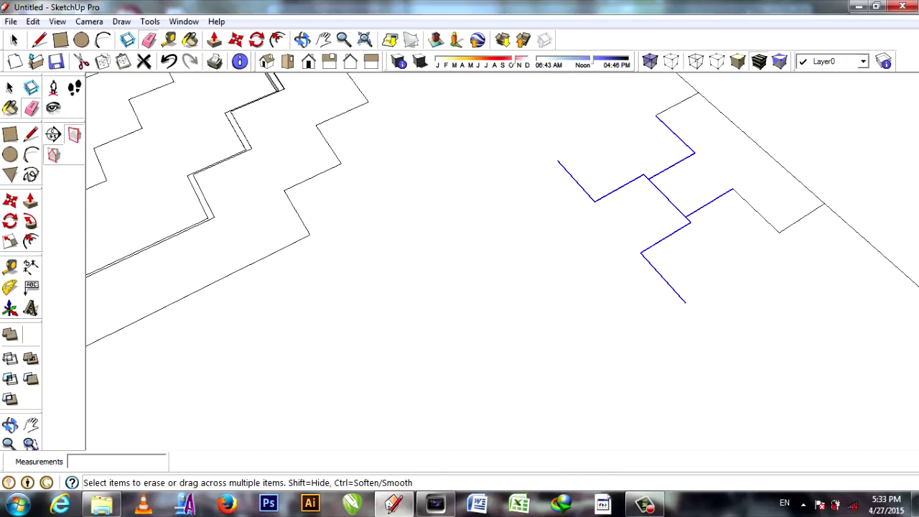
pyautogui.press('Delete')
pyautogui.scroll(3, 460, 258)
pyautogui.scroll(-3, 459, 259)
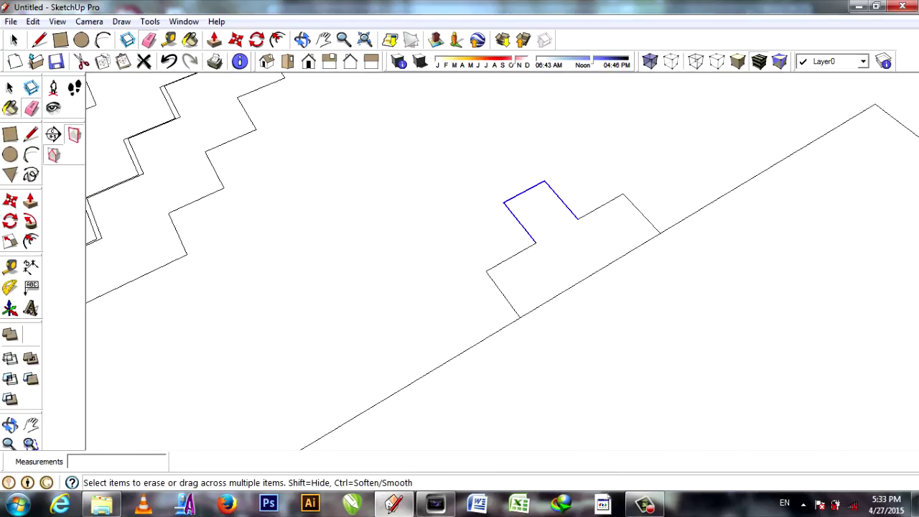
pyautogui.press('Delete')
pyautogui.scroll(-3, 503, 261)
pyautogui.scroll(3, 502, 261)
pyautogui.scroll(2, 502, 261)
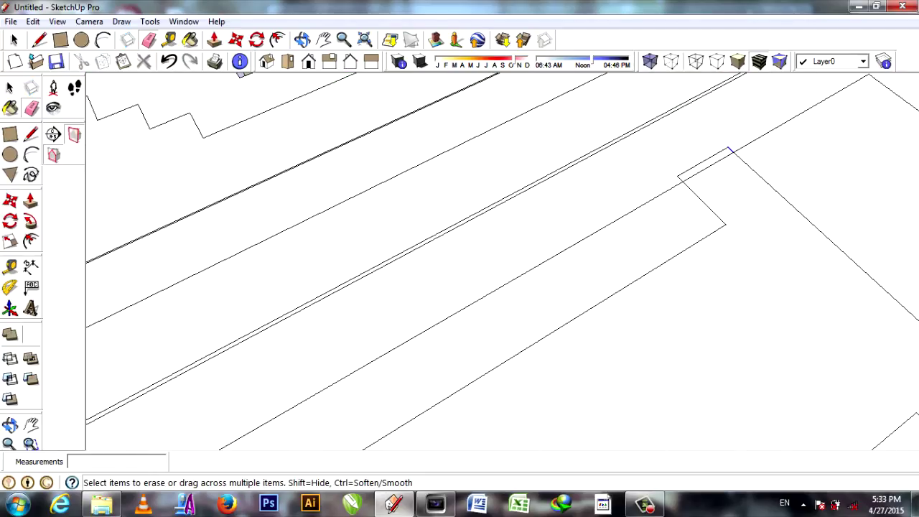
pyautogui.scroll(-3, 840, 290)
pyautogui.scroll(3, 840, 290)
# Erase the long diagonal edge and the stray edges at the corner
pyautogui.click(287, 218)
pyautogui.moveTo(725, 180); pyautogui.dragTo(574, 357)
pyautogui.scroll(-5, 471, 310)
pyautogui.scroll(4, 471, 310)
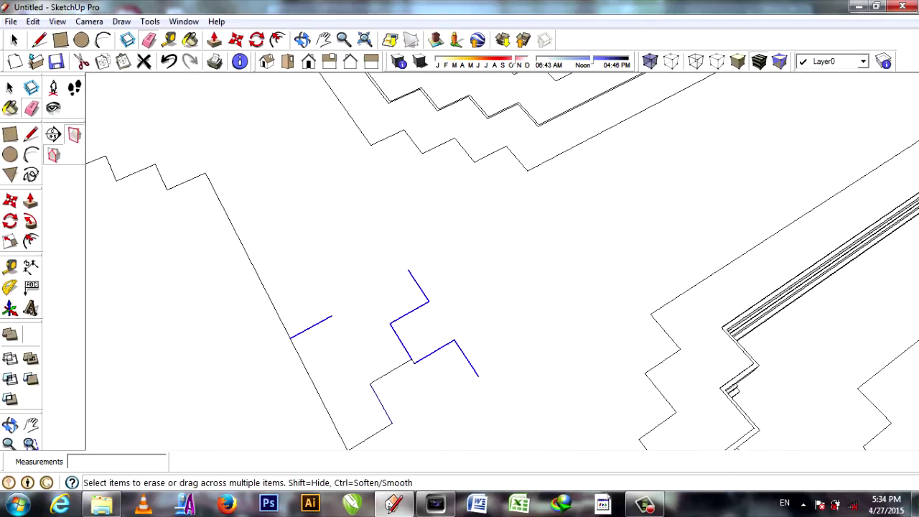
pyautogui.scroll(-2, 471, 310)
pyautogui.moveTo(453, 348); pyautogui.dragTo(471, 310, button='middle')
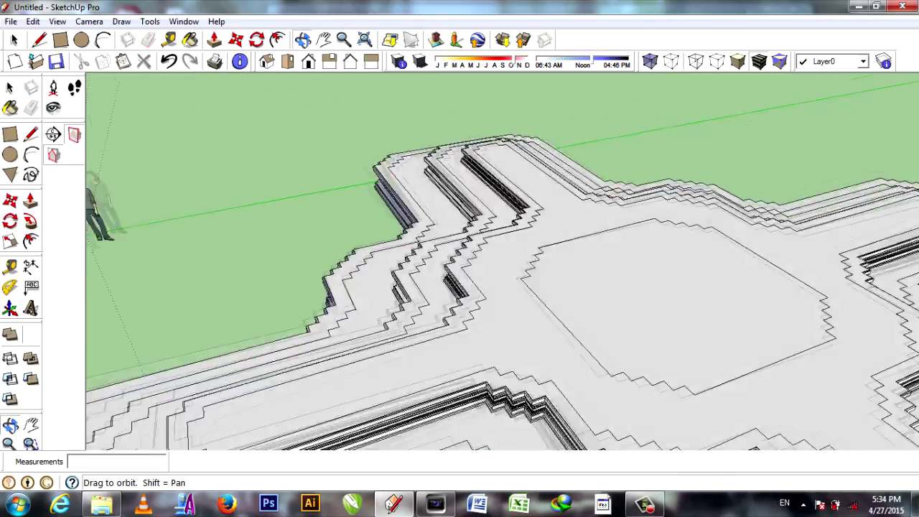
# Draw a vertical line on the arm's side face, closing a new face
pyautogui.press('l')
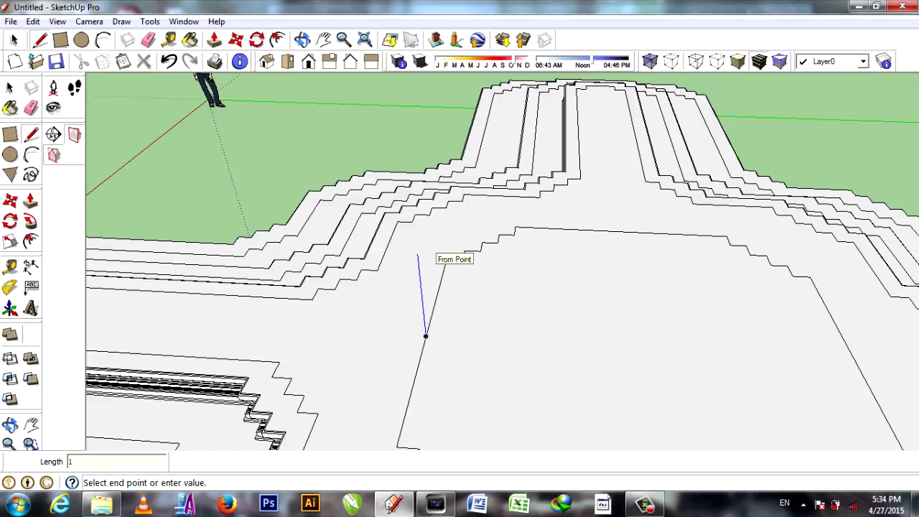
pyautogui.moveTo(461, 259); pyautogui.dragTo(524, 240, button='middle')
pyautogui.scroll(2, 529, 305)
pyautogui.scroll(2, 531, 314)
pyautogui.click(531, 314)
pyautogui.scroll(1, 502, 316)
pyautogui.scroll(1, 458, 318)
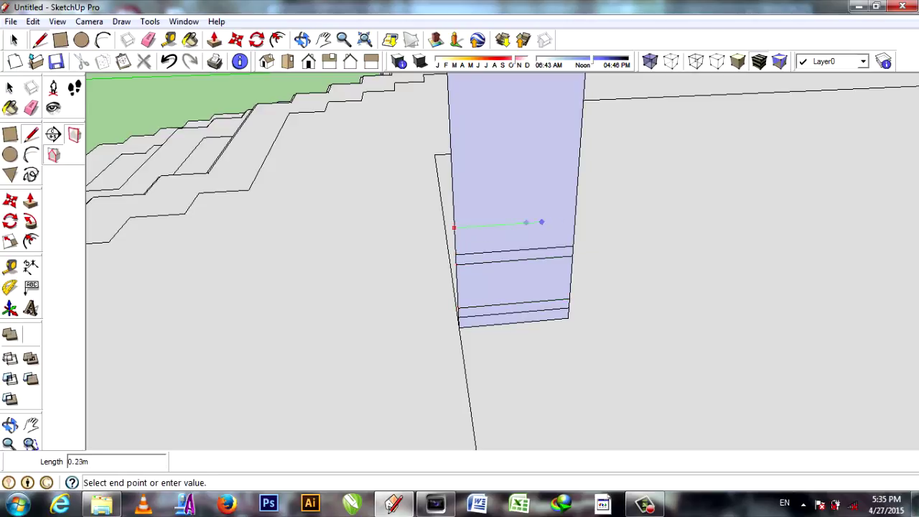
# Divide the face with a horizontal line and draw the profile's stepped lines and curved arc
pyautogui.click(455, 169)
pyautogui.click(579, 161)
pyautogui.moveTo(578, 161)
pyautogui.mouseDown(button='middle')
pyautogui.moveTo(519, 191)
pyautogui.moveTo(478, 283)
pyautogui.mouseUp(button='middle')
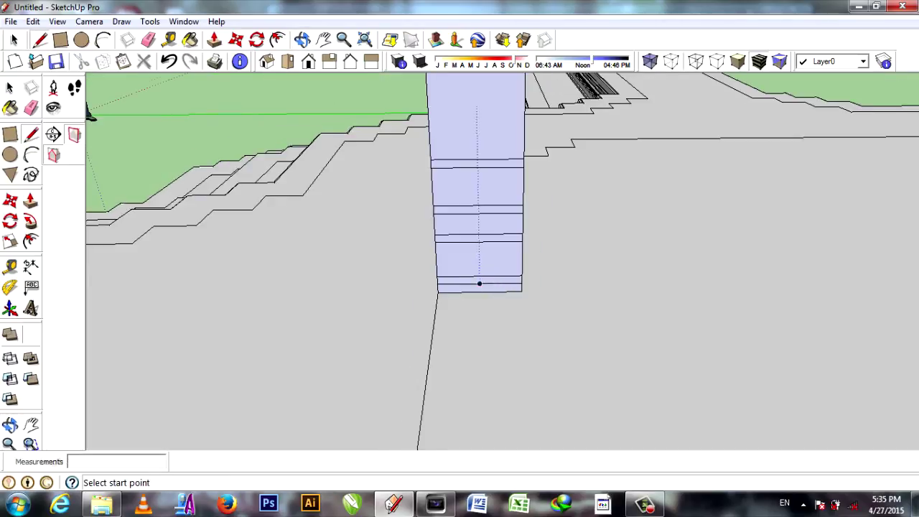
pyautogui.scroll(2, 418, 297)
pyautogui.scroll(1, 414, 424)
pyautogui.click(407, 411)
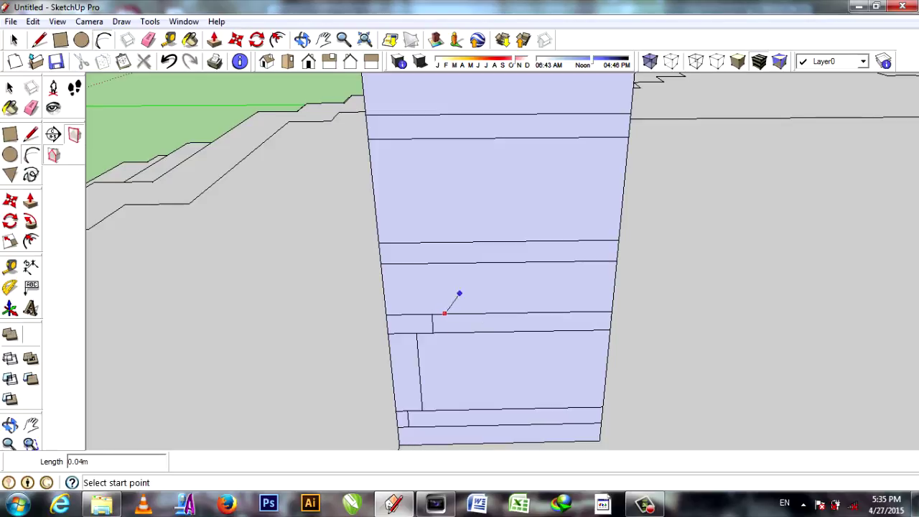
pyautogui.scroll(1, 468, 294)
pyautogui.press('a')
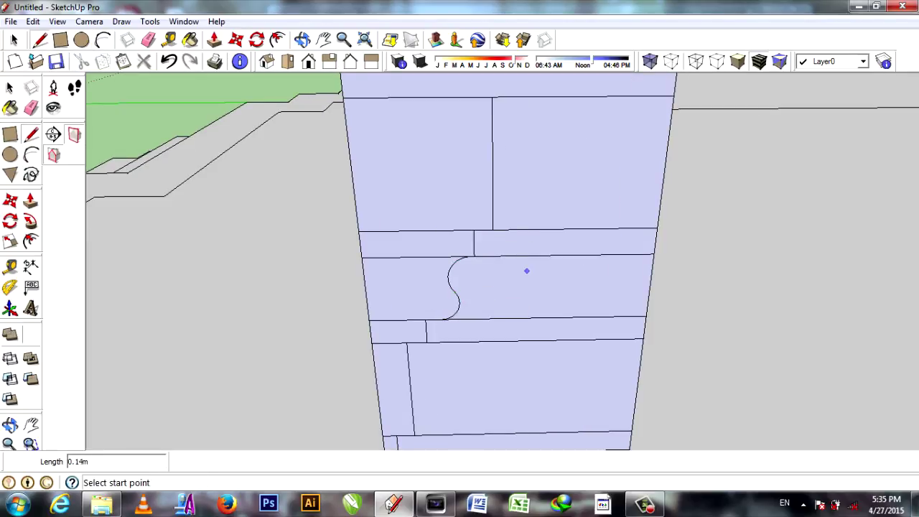
pyautogui.scroll(-2, 526, 270)
# Erase the leftover edge inside the moulded profile
pyautogui.press('e')
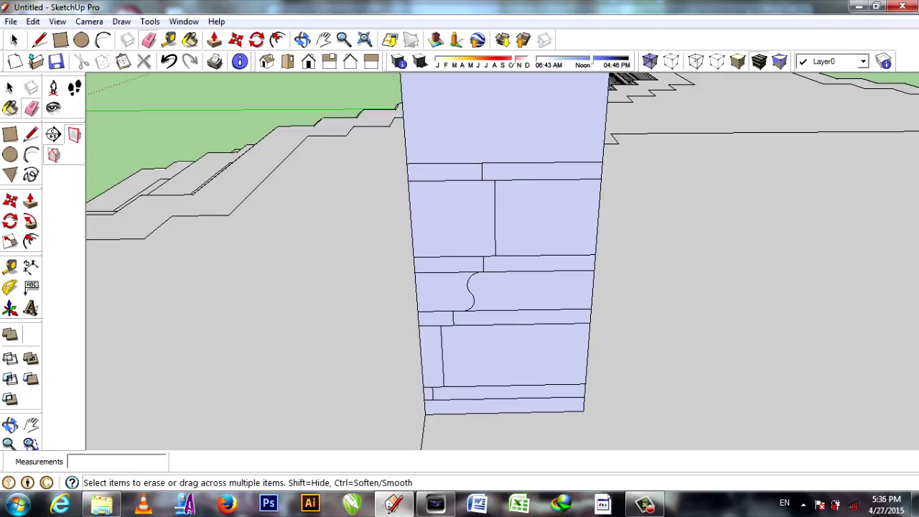
pyautogui.scroll(1, 424, 385)
pyautogui.scroll(1, 423, 385)
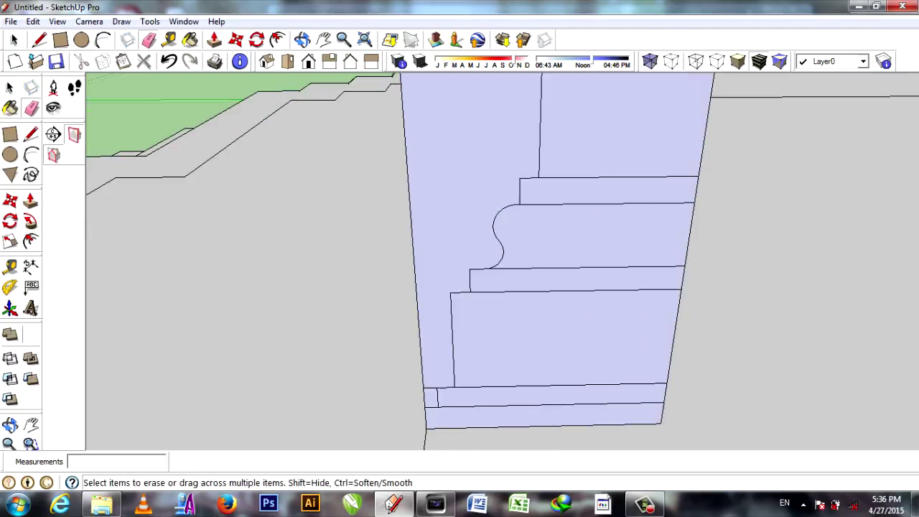
pyautogui.scroll(-1, 618, 164)
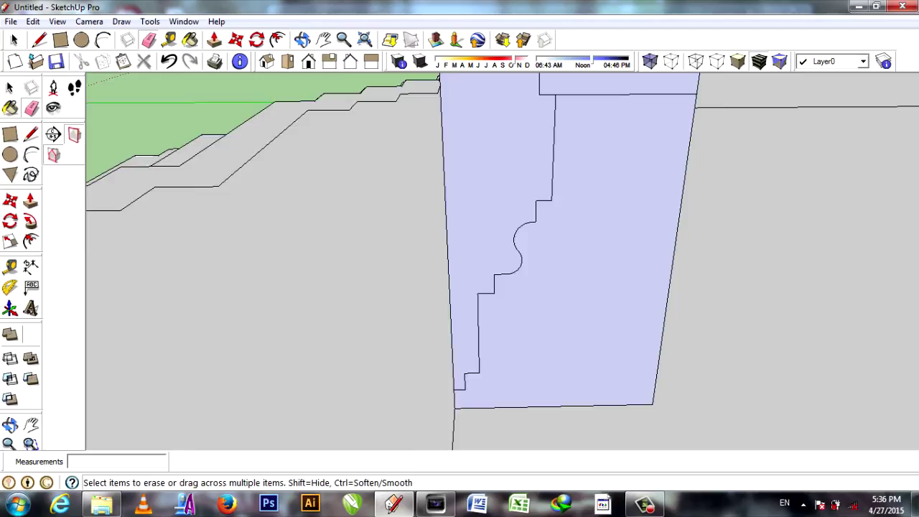
pyautogui.scroll(-1, 617, 164)
pyautogui.click(617, 165)
# Copy the moulded profile face with Move+Ctrl, flip it, and place it on the right-hand face
pyautogui.press('space')
pyautogui.click(603, 287)
pyautogui.press('m')
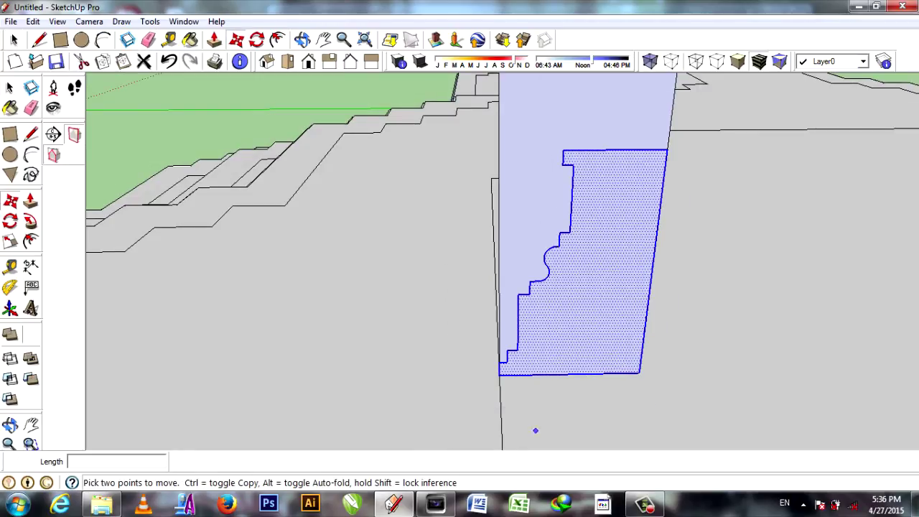
pyautogui.press('ctrl')
pyautogui.click(639, 372)
pyautogui.click(396, 375)
pyautogui.rightClick(369, 305)
pyautogui.click(489, 265)
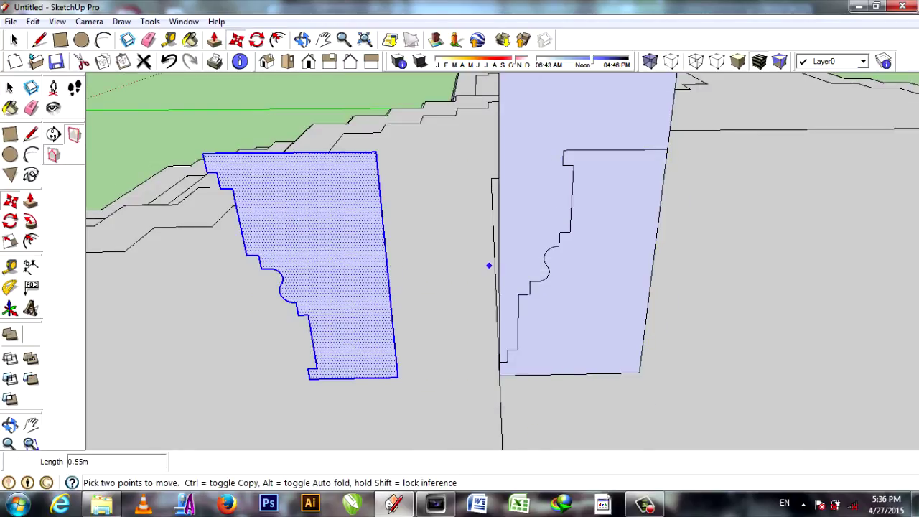
pyautogui.click(376, 153)
# Split the cheek wall face with a new dividing edge
pyautogui.moveTo(546, 216); pyautogui.dragTo(572, 137, button='middle')
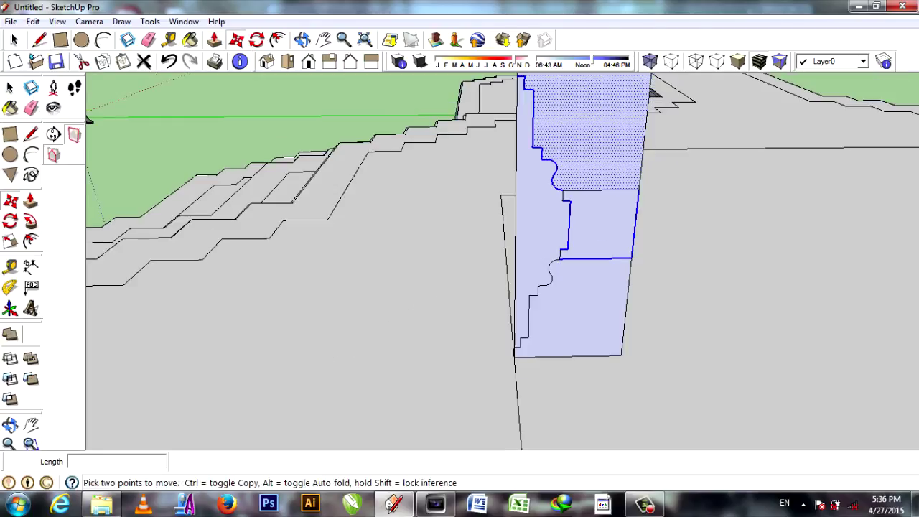
pyautogui.scroll(4, 560, 148)
pyautogui.click(686, 199)
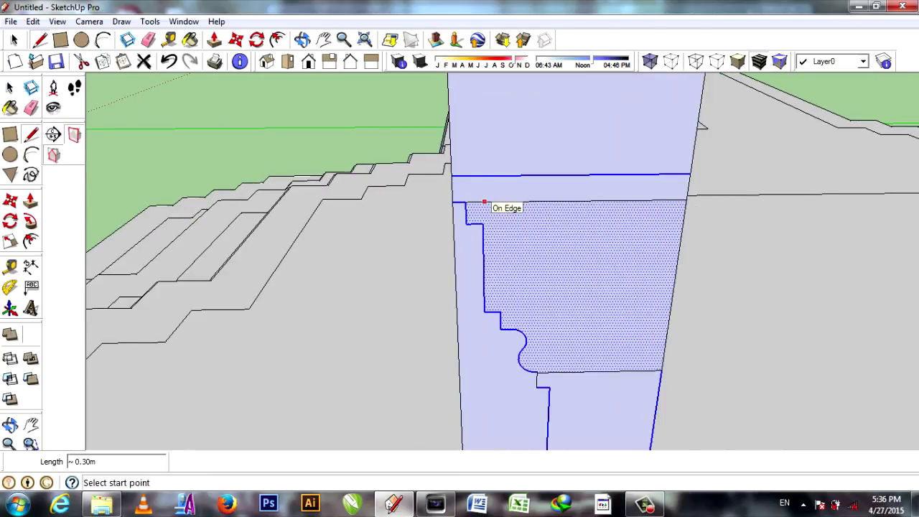
pyautogui.click(692, 159)
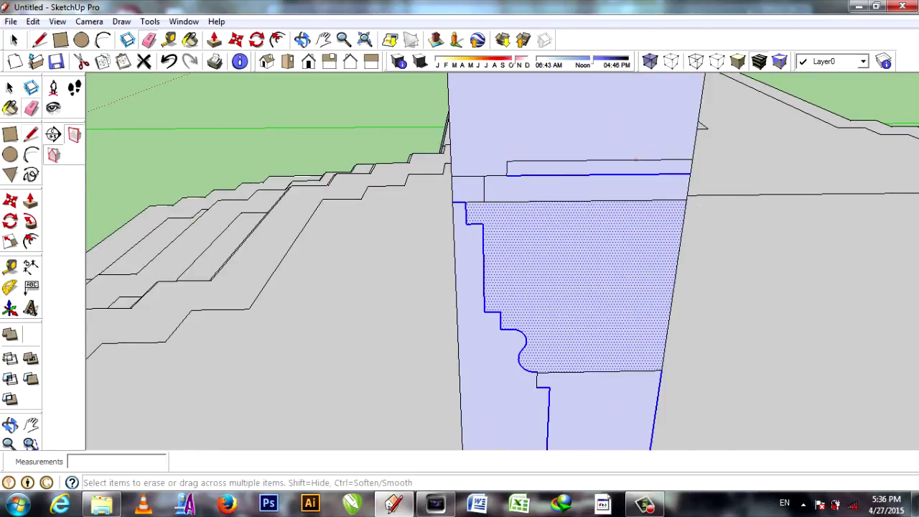
pyautogui.click(149, 40)
pyautogui.scroll(-3, 574, 215)
pyautogui.scroll(-2, 574, 215)
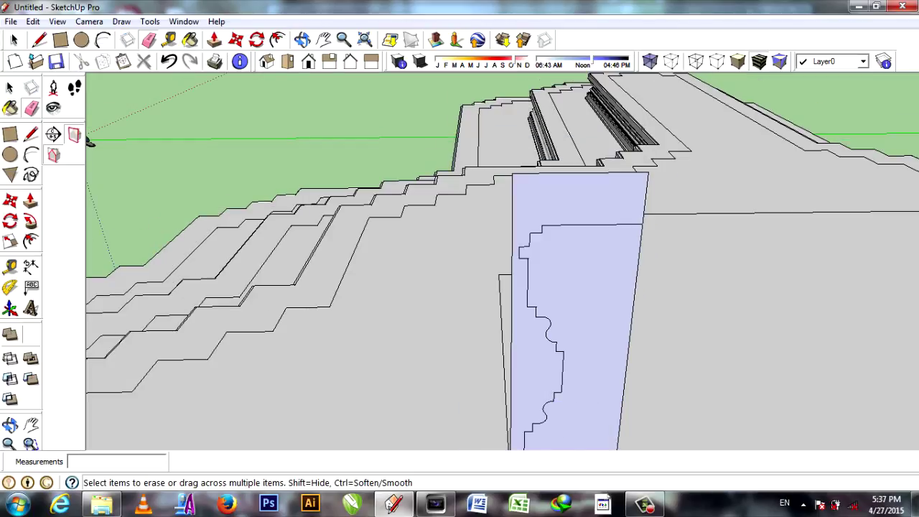
# Push/Pull the curved cheek wall profile to depth
pyautogui.moveTo(574, 215); pyautogui.dragTo(631, 229, button='middle')
pyautogui.moveTo(503, 287); pyautogui.dragTo(502, 237, button='middle')
pyautogui.scroll(-1, 503, 259)
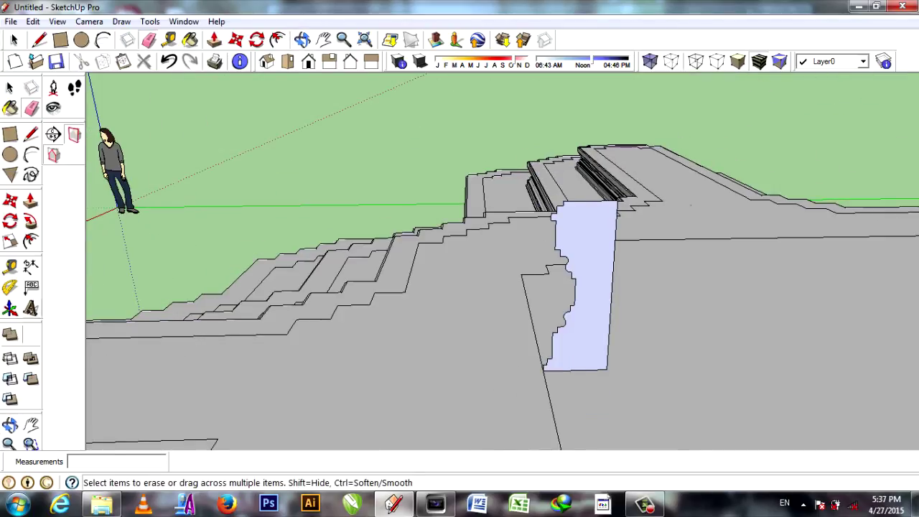
pyautogui.press('p')
pyautogui.click(582, 287)
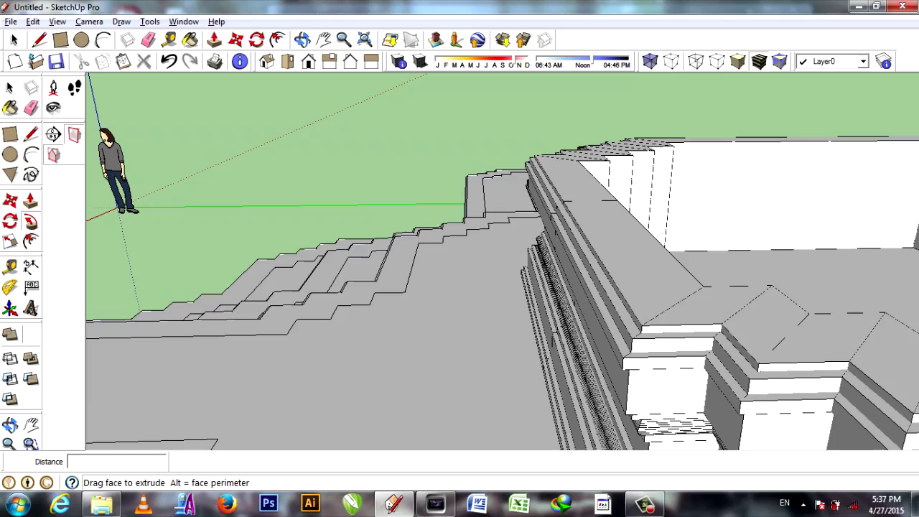
pyautogui.click(586, 237)
pyautogui.moveTo(586, 237); pyautogui.dragTo(431, 445, button='middle')
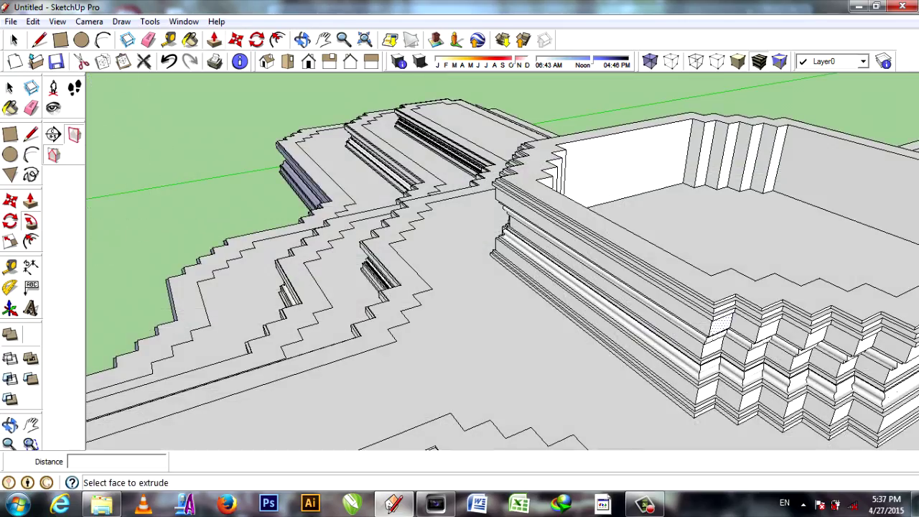
# Push the recessed floor face to depth and view the whole cross-shaped model
pyautogui.click(636, 232)
pyautogui.click(636, 232)
pyautogui.moveTo(636, 232); pyautogui.dragTo(503, 287, button='middle')
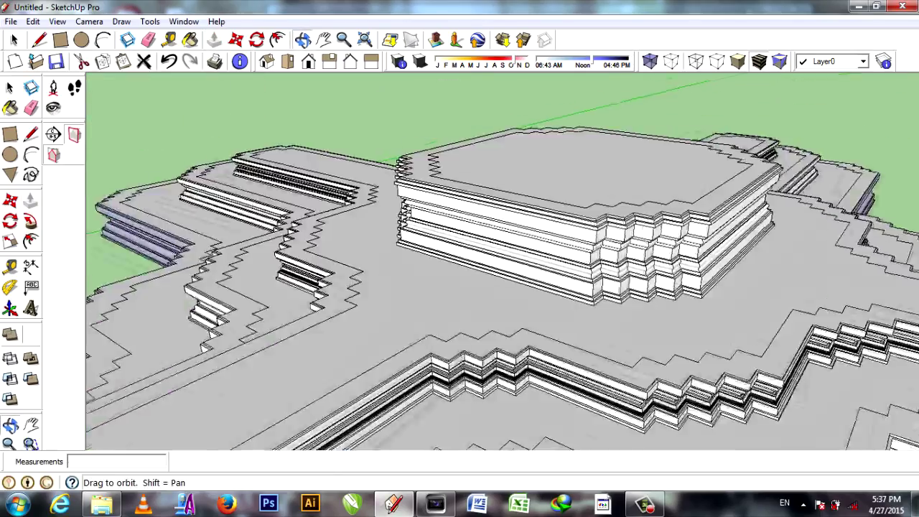
pyautogui.moveTo(459, 287); pyautogui.dragTo(431, 309, button='middle')
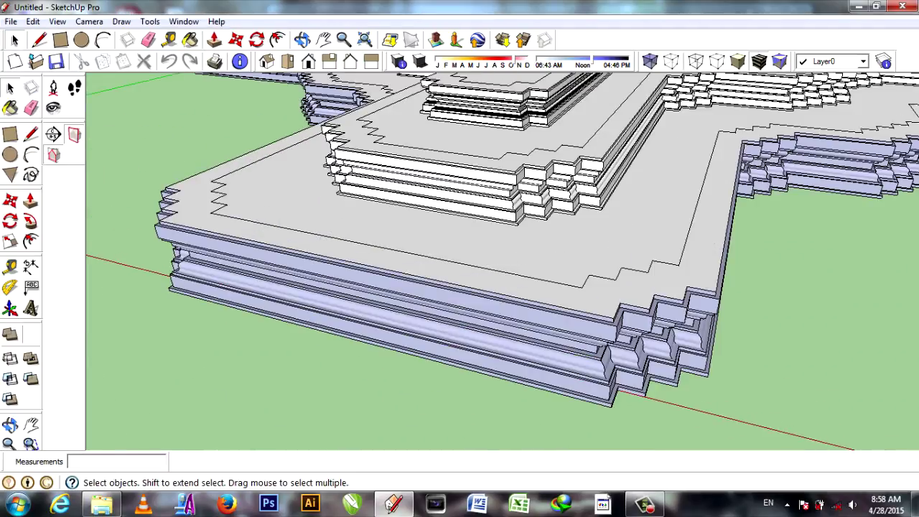
pyautogui.moveTo(460, 287); pyautogui.dragTo(430, 272, button='middle')
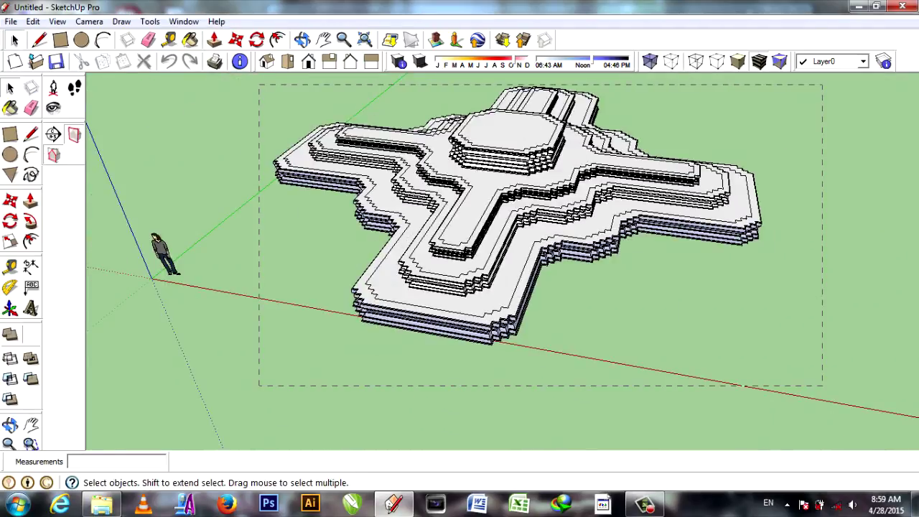
# Draw a 1.5 rectangle on the ground at the base of the plinth
pyautogui.rightClick(557, 172)
pyautogui.press('Escape')
pyautogui.moveTo(460, 258); pyautogui.dragTo(545, 215, button='middle')
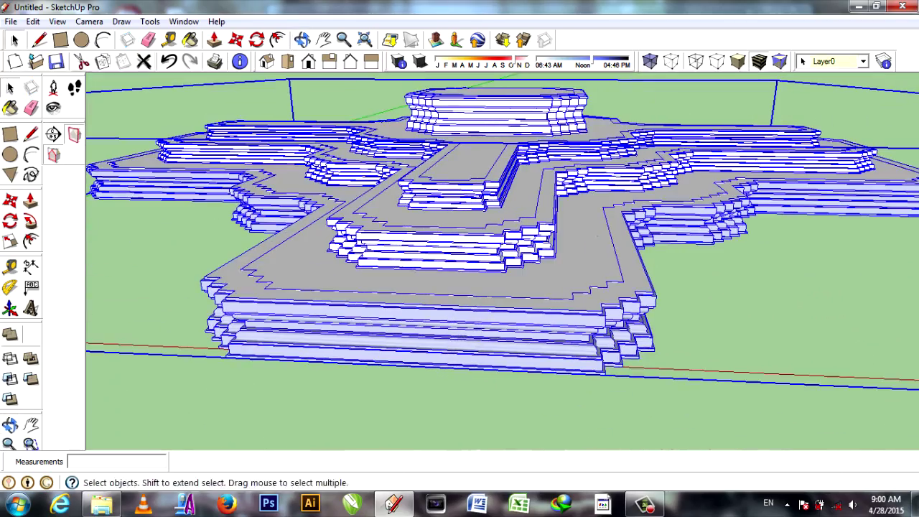
pyautogui.click(60, 41)
pyautogui.moveTo(346, 363); pyautogui.dragTo(366, 351, button='middle')
pyautogui.scroll(5, 383, 344)
pyautogui.click(383, 344)
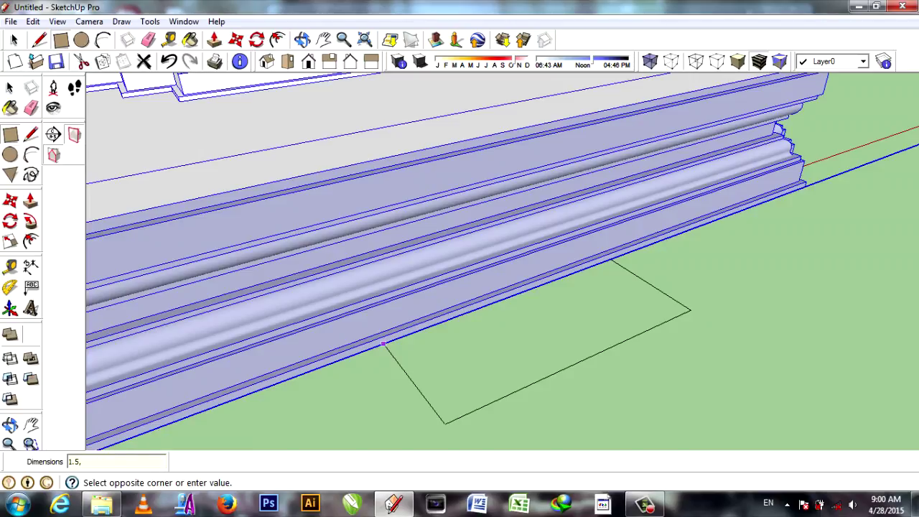
pyautogui.write('1.5')
pyautogui.press('Return')
# Make the new rectangle face into a group
pyautogui.moveTo(691, 310); pyautogui.dragTo(456, 269, button='middle')
pyautogui.press('space')
pyautogui.rightClick(492, 334)
pyautogui.click(536, 244)
# Inside the group, raise the face about 0.71 m into a box and widen its side
pyautogui.moveTo(536, 244); pyautogui.dragTo(431, 251, button='middle')
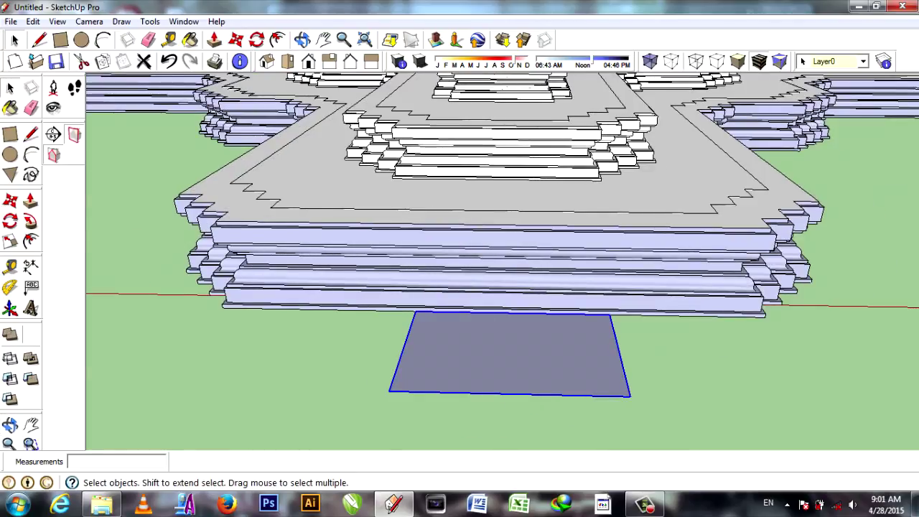
pyautogui.press('Return')
pyautogui.press('p')
pyautogui.click(502, 351)
pyautogui.click(502, 287)
pyautogui.moveTo(502, 287); pyautogui.dragTo(536, 380, button='middle')
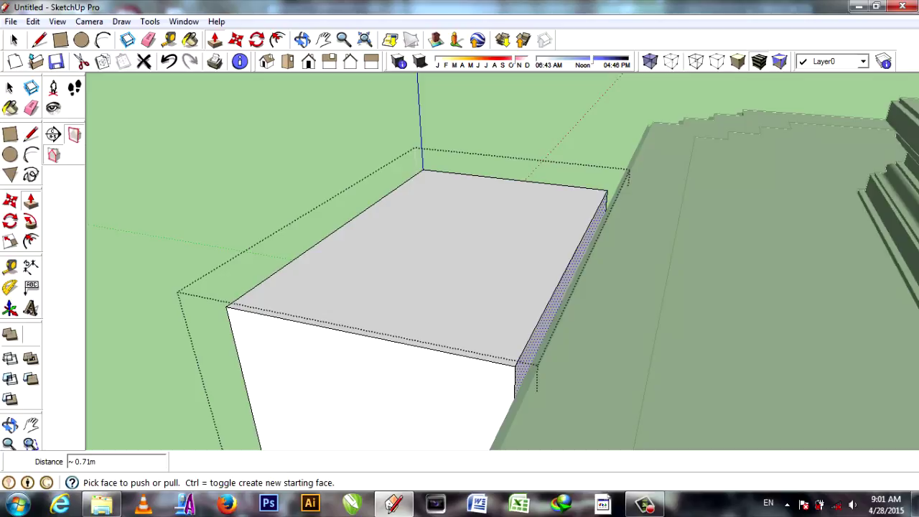
pyautogui.moveTo(536, 380); pyautogui.dragTo(660, 332)
pyautogui.moveTo(660, 332)
pyautogui.mouseDown(button='middle')
pyautogui.moveTo(502, 338)
pyautogui.moveTo(545, 301)
pyautogui.mouseUp(button='middle')
pyautogui.scroll(3, 545, 301)
pyautogui.scroll(-2, 545, 302)
# Move the box so it sits against the side of the plinth
pyautogui.press('space')
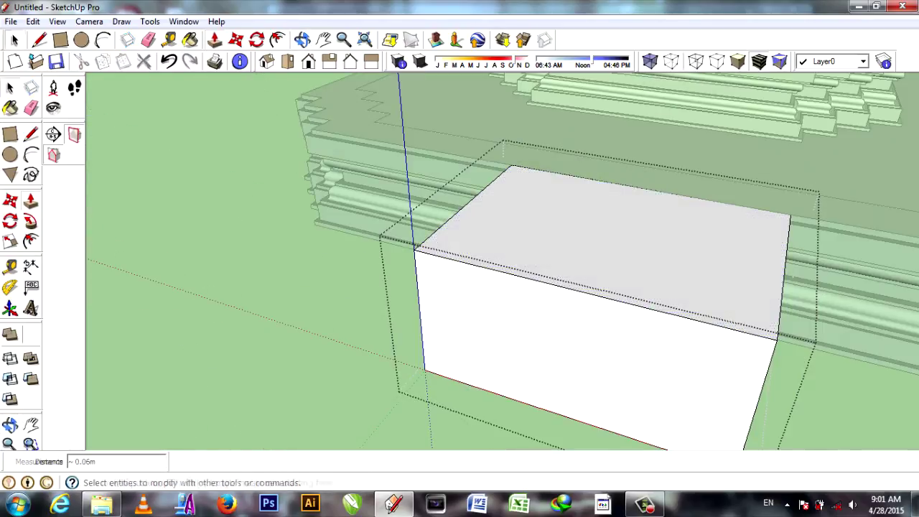
pyautogui.press('m')
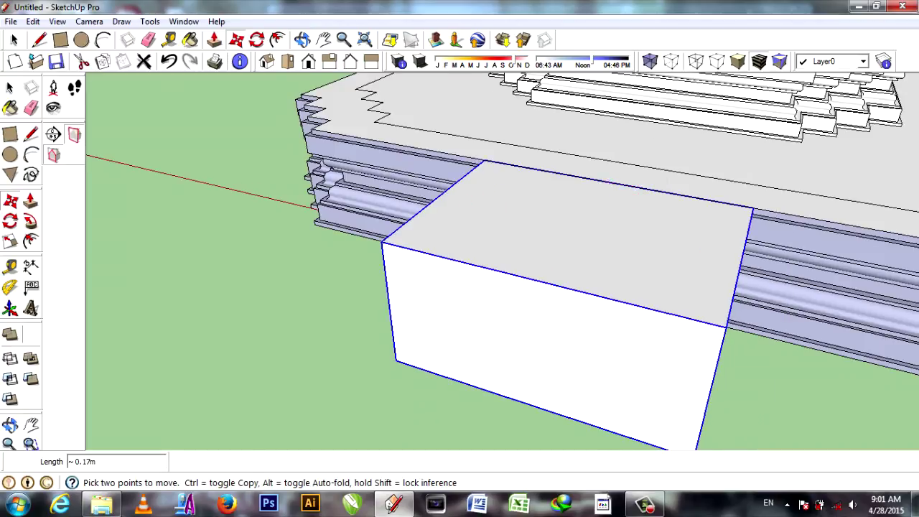
pyautogui.moveTo(502, 323); pyautogui.dragTo(471, 263, button='middle')
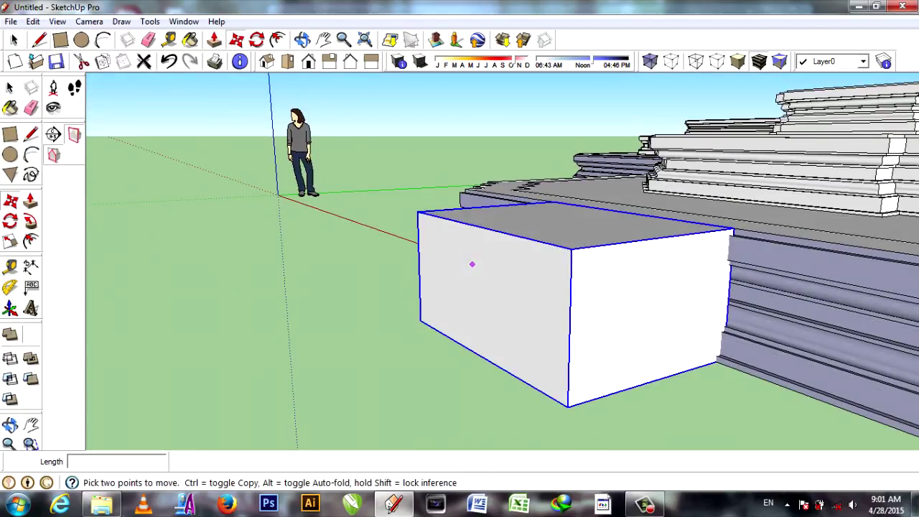
pyautogui.press('space')
pyautogui.doubleClick(471, 264)
pyautogui.press('r')
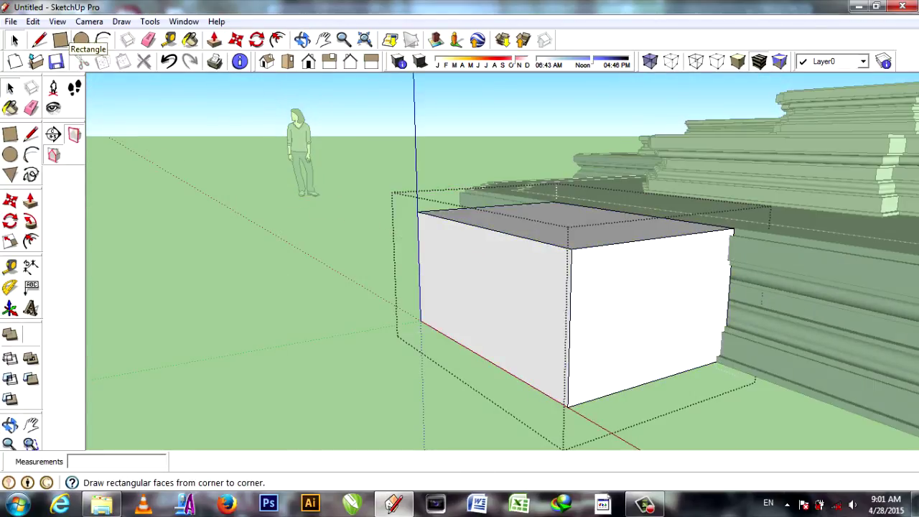
# Draw two dividing lines across the box's front face to mark the step bands
pyautogui.click(39, 40)
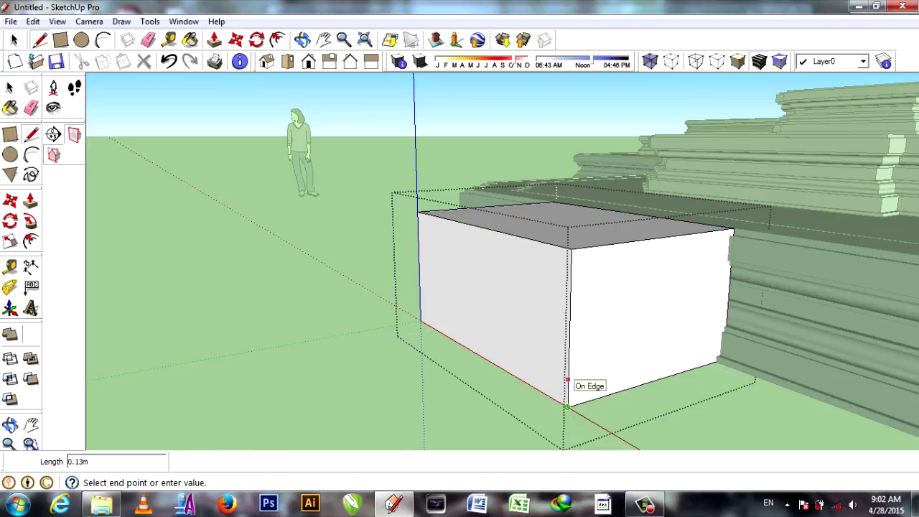
pyautogui.press('Escape')
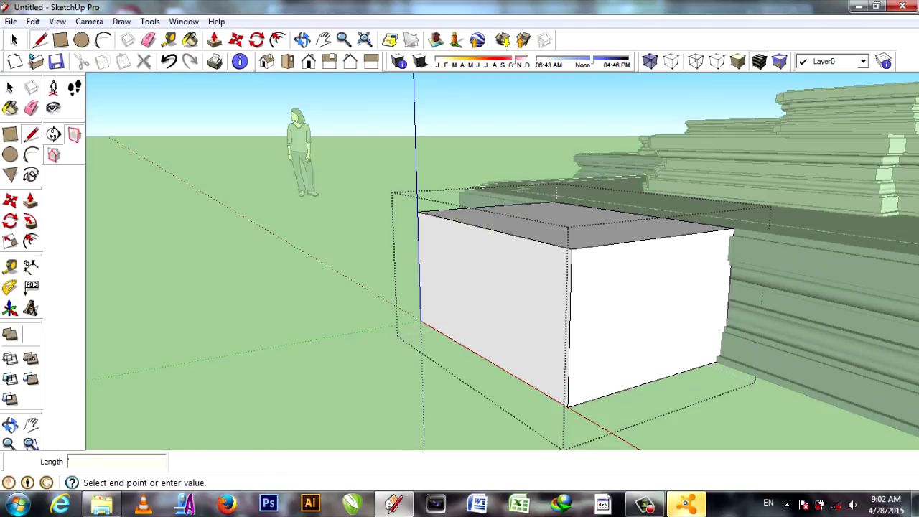
pyautogui.moveTo(646, 373); pyautogui.dragTo(615, 390, button='middle')
pyautogui.press('Escape')
pyautogui.click(615, 381)
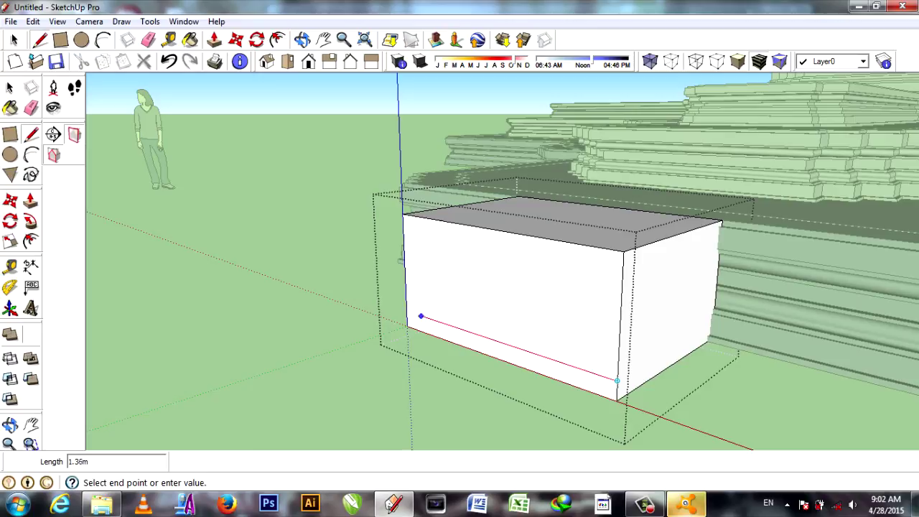
pyautogui.click(406, 314)
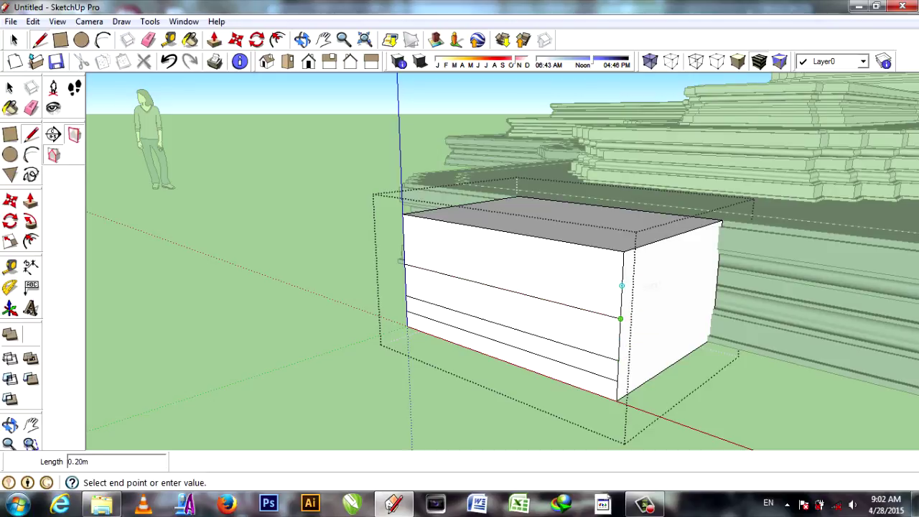
pyautogui.click(623, 271)
pyautogui.click(404, 232)
pyautogui.click(404, 281)
pyautogui.press('e')
pyautogui.moveTo(431, 287); pyautogui.dragTo(502, 287, button='middle')
# Push the top face down and push the profile face 0.5 to shape the block
pyautogui.press('p')
pyautogui.click(560, 262)
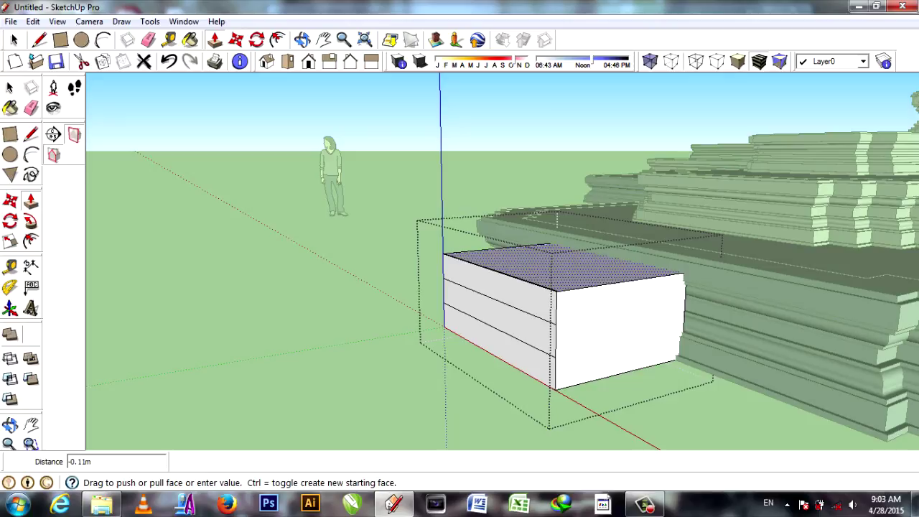
pyautogui.click(559, 262)
pyautogui.moveTo(460, 287); pyautogui.dragTo(373, 237, button='middle')
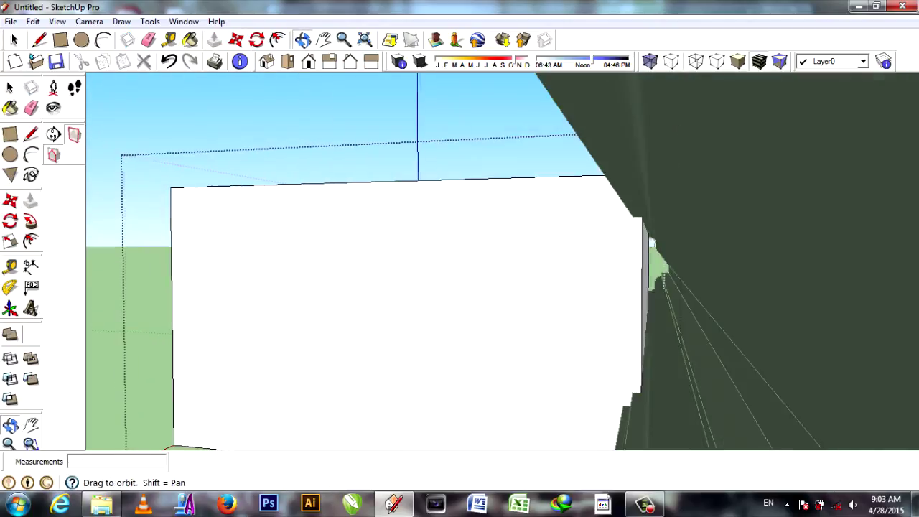
pyautogui.click(718, 287)
pyautogui.moveTo(718, 287); pyautogui.dragTo(740, 301, button='middle')
pyautogui.press('Return')
pyautogui.moveTo(460, 287); pyautogui.dragTo(431, 272, button='middle')
# Push the middle band in, pull the lower step out and set back the top riser
pyautogui.click(430, 330)
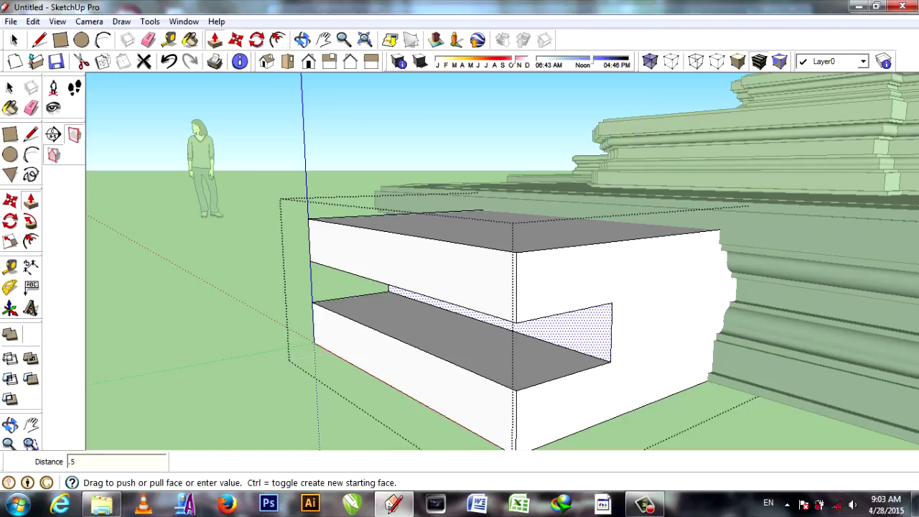
pyautogui.press('Return')
pyautogui.click(431, 273)
pyautogui.moveTo(459, 287); pyautogui.dragTo(430, 273, button='middle')
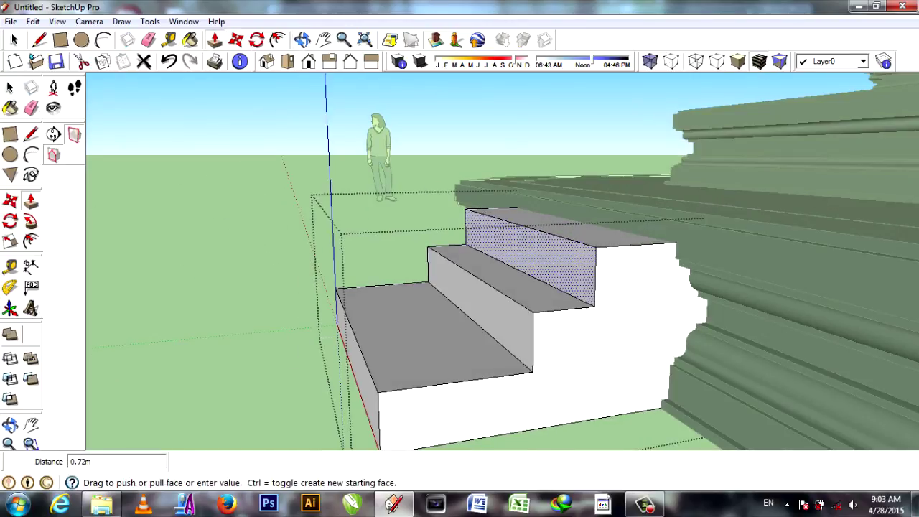
pyautogui.press('Return')
pyautogui.click(420, 308)
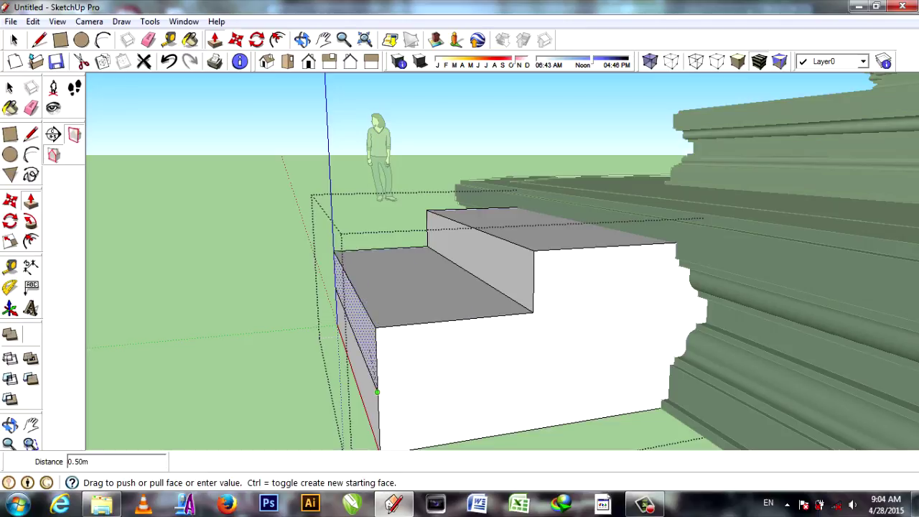
pyautogui.click(377, 391)
pyautogui.click(488, 316)
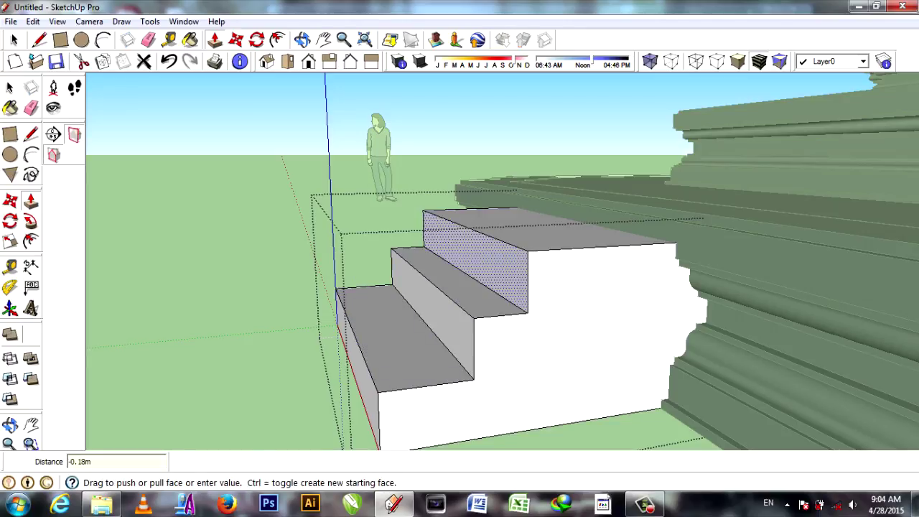
pyautogui.moveTo(460, 287); pyautogui.dragTo(402, 273, button='middle')
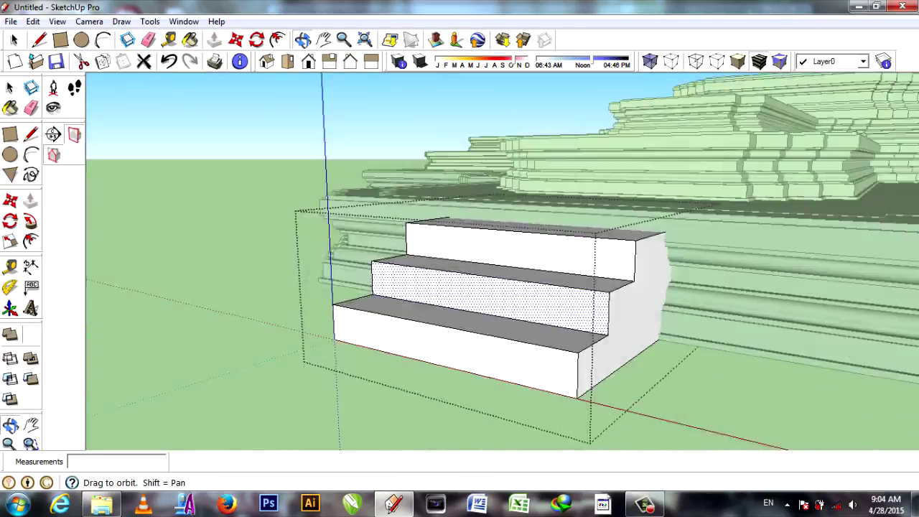
pyautogui.press('l')
pyautogui.moveTo(503, 323); pyautogui.dragTo(631, 402, button='middle')
pyautogui.click(644, 394)
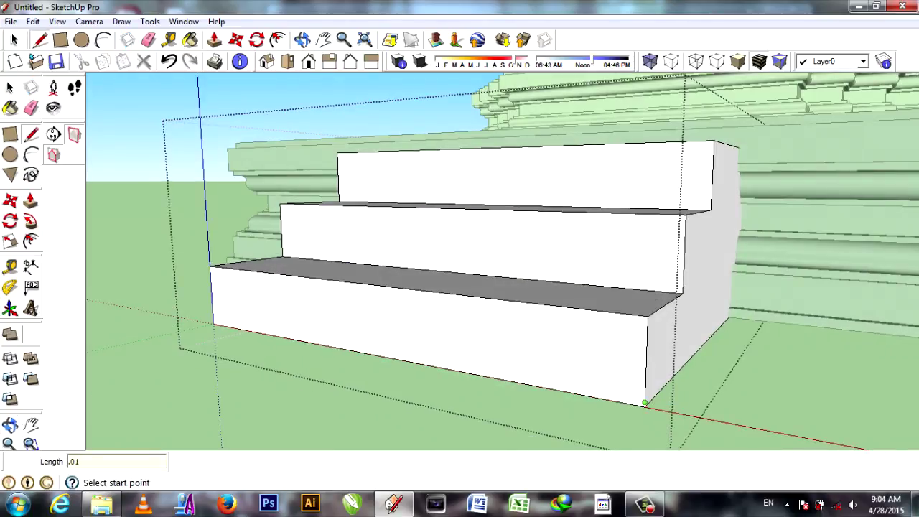
# Draw a short line just above the bottom riser's base and push the strip inward
pyautogui.press('Escape')
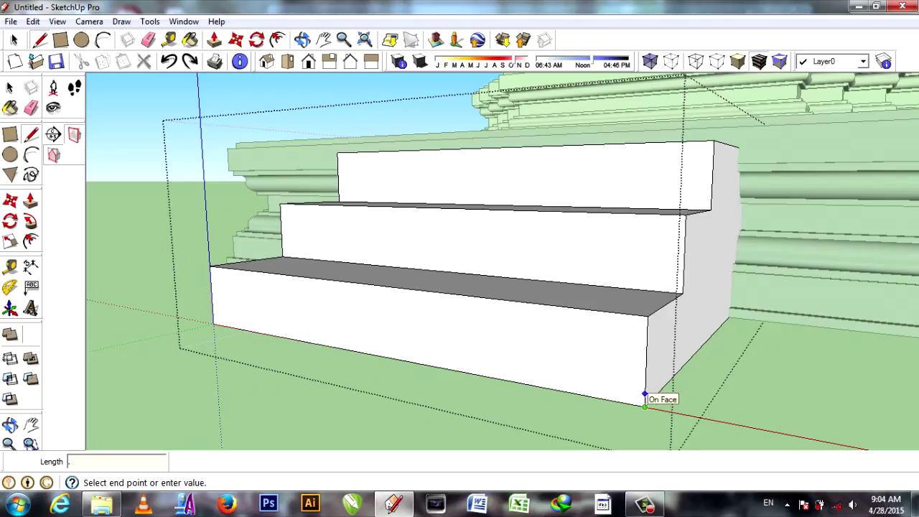
pyautogui.click(645, 385)
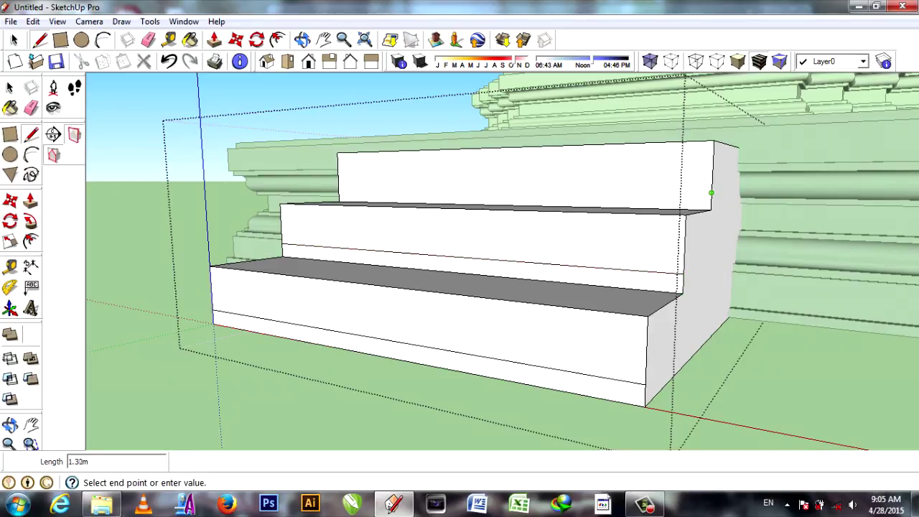
pyautogui.moveTo(442, 255); pyautogui.dragTo(467, 244, button='middle')
pyautogui.press('p')
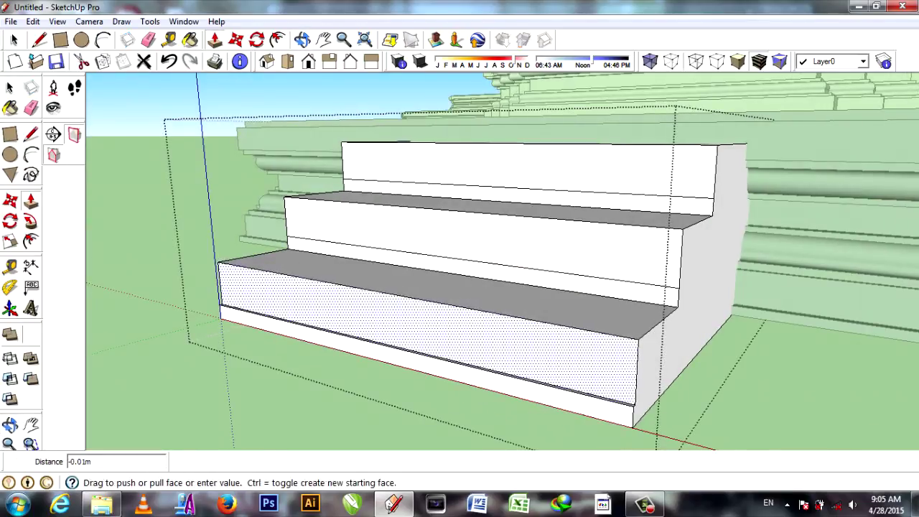
pyautogui.moveTo(459, 287); pyautogui.dragTo(402, 280, button='middle')
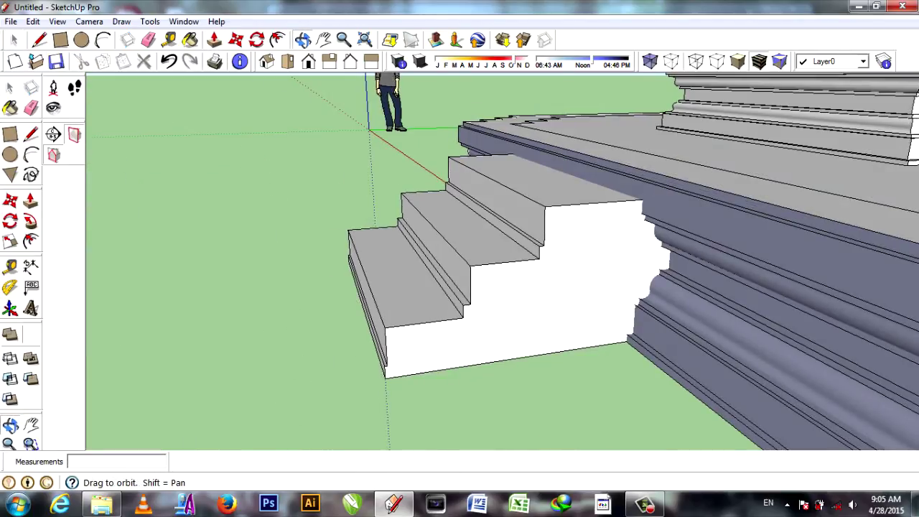
pyautogui.press('r')
pyautogui.click(624, 341)
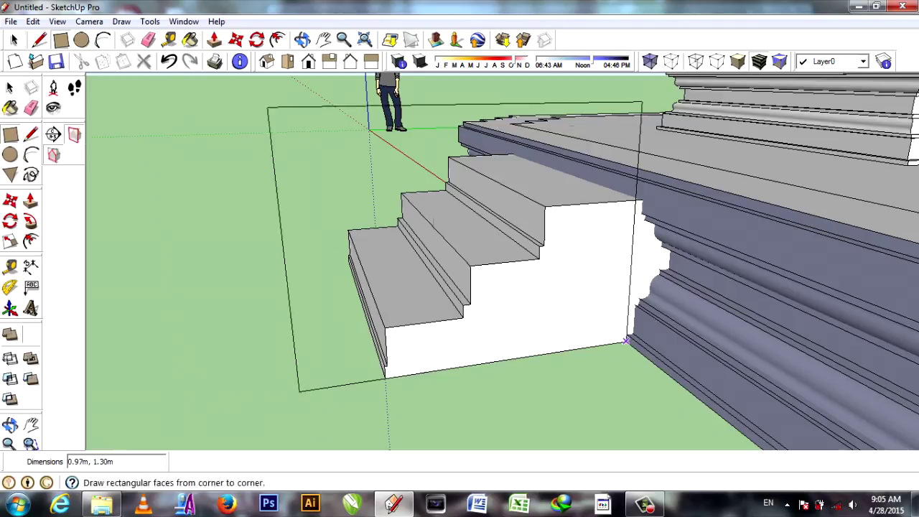
# Draw a rectangle over the stair side, group it, and pull it out 0.50 m into a wall
pyautogui.press('Escape')
pyautogui.click(384, 377)
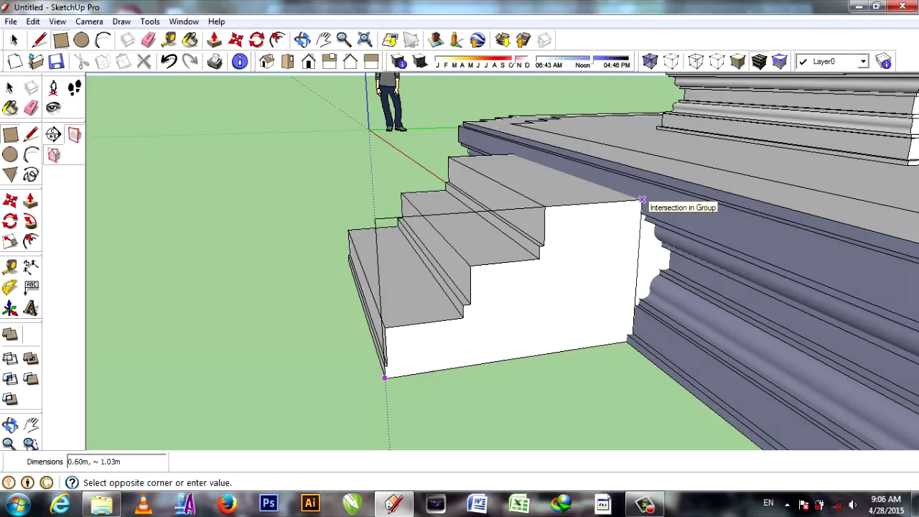
pyautogui.click(642, 203)
pyautogui.press('space')
pyautogui.rightClick(419, 255)
pyautogui.press('Escape')
pyautogui.press('p')
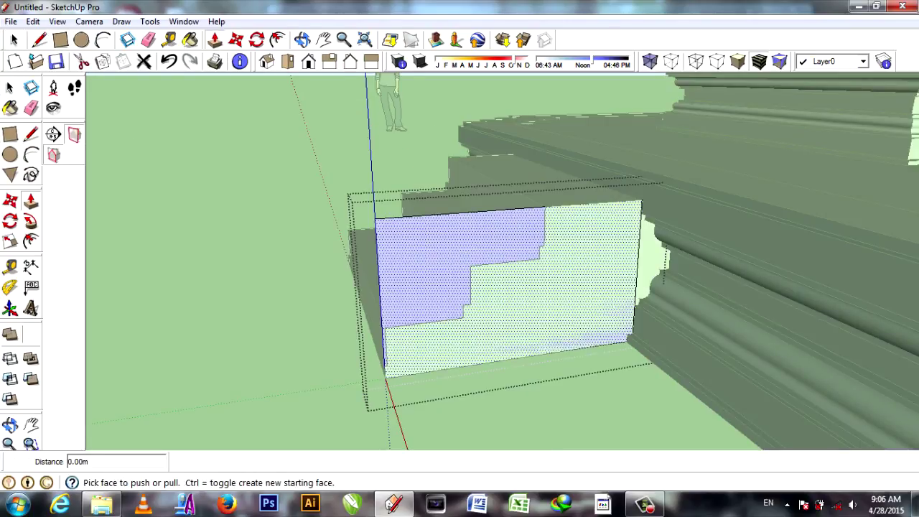
pyautogui.click(503, 302)
pyautogui.moveTo(502, 301)
pyautogui.mouseDown(button='middle')
pyautogui.moveTo(589, 309)
pyautogui.moveTo(460, 316)
pyautogui.moveTo(430, 287)
pyautogui.mouseUp(button='middle')
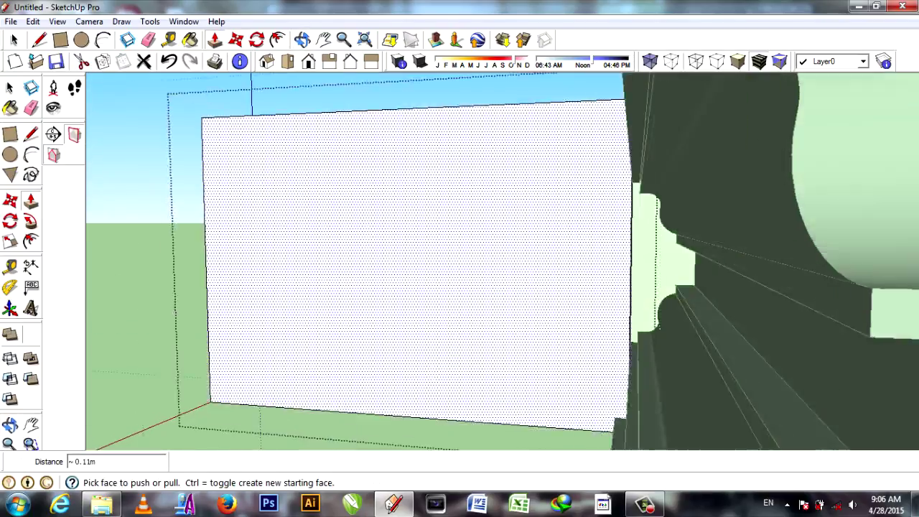
pyautogui.scroll(5, 459, 287)
pyautogui.press('Return')
pyautogui.scroll(-5, 502, 259)
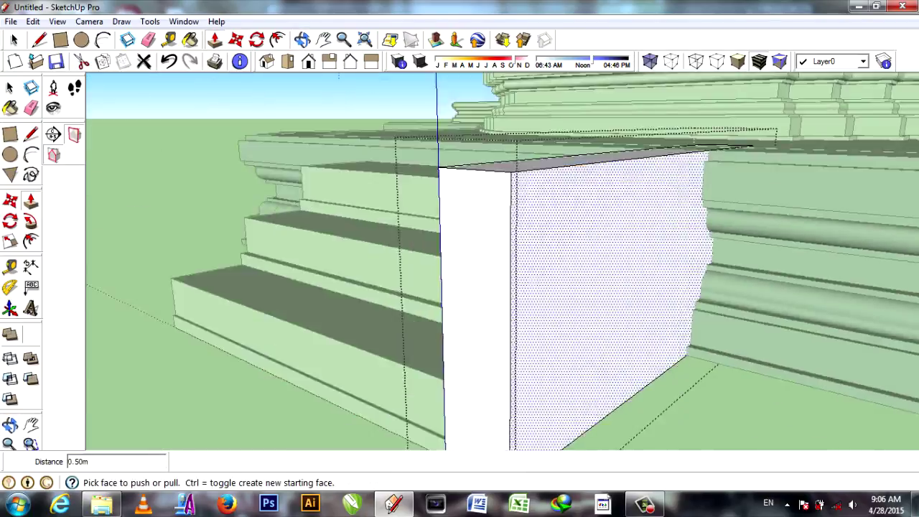
pyautogui.moveTo(503, 259); pyautogui.dragTo(402, 301, button='middle')
# Draw an S-curve arc on the wall and push away the piece above it
pyautogui.press('a')
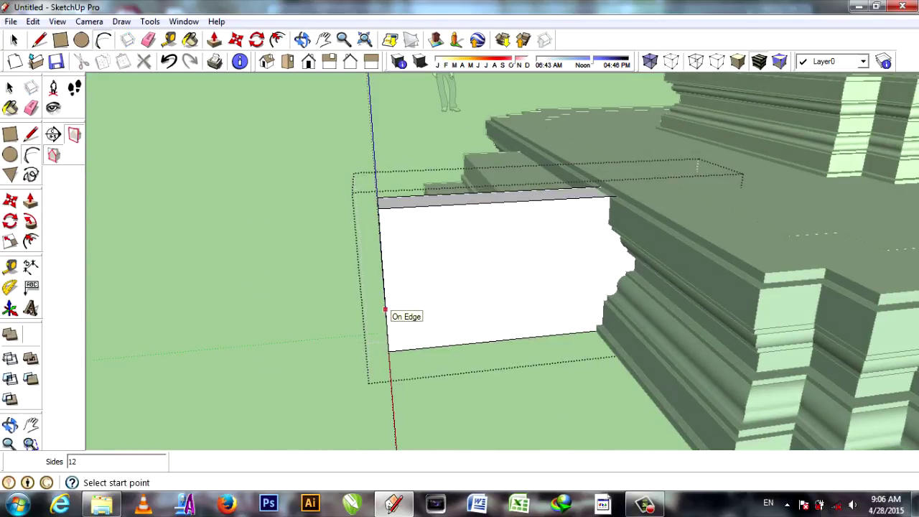
pyautogui.click(452, 265)
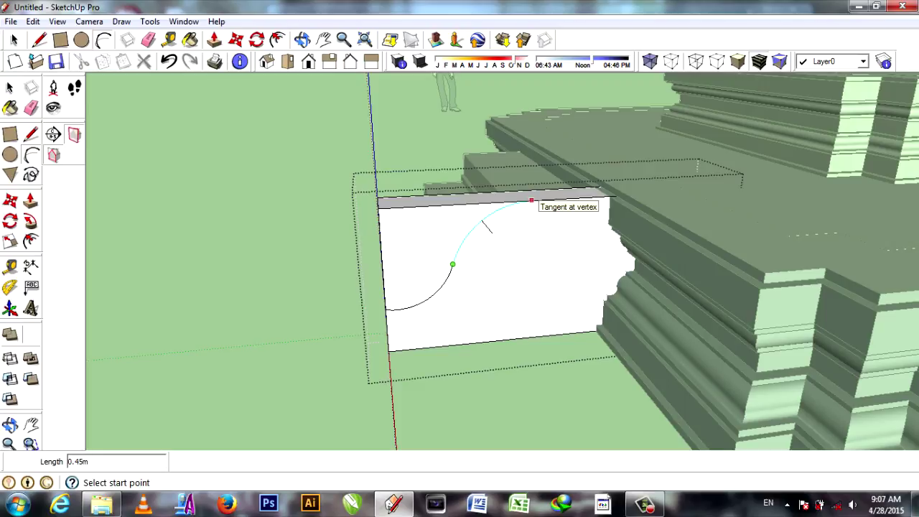
pyautogui.moveTo(460, 273); pyautogui.dragTo(402, 287, button='middle')
pyautogui.press('p')
pyautogui.moveTo(538, 260); pyautogui.dragTo(510, 260)
pyautogui.moveTo(459, 273); pyautogui.dragTo(430, 237, button='middle')
pyautogui.press('p')
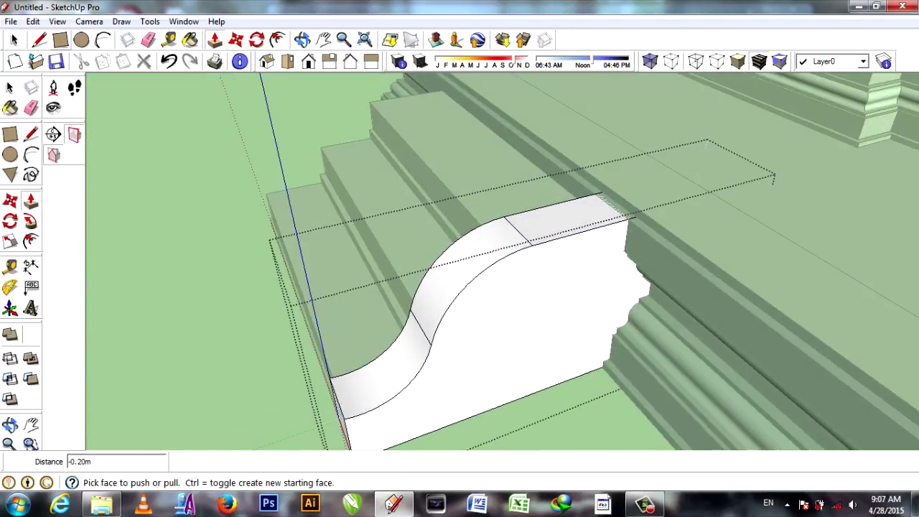
pyautogui.moveTo(459, 273); pyautogui.dragTo(431, 259, button='middle')
# Draw a vertical guide line and an upright rectangle above the wall's top corner
pyautogui.press('l')
pyautogui.scroll(3, 588, 99)
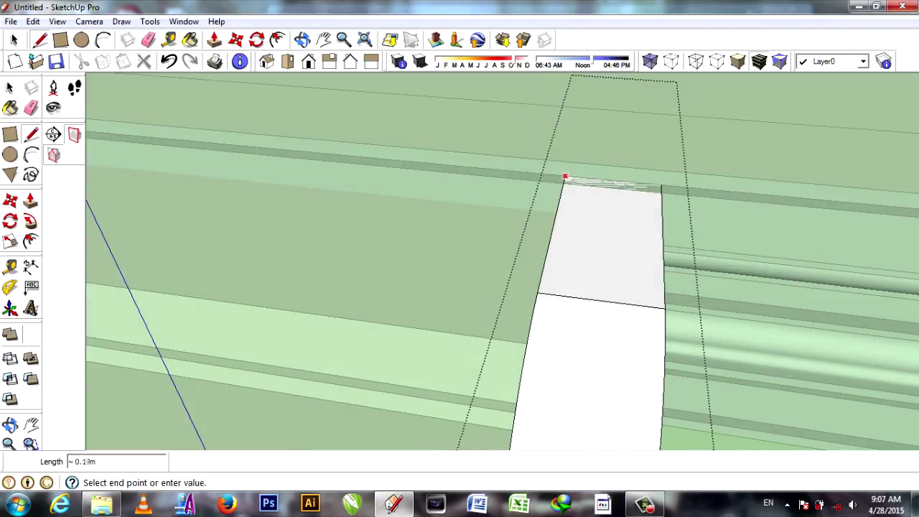
pyautogui.press('Escape')
pyautogui.click(611, 184)
pyautogui.moveTo(616, 142)
pyautogui.mouseDown(button='middle')
pyautogui.moveTo(572, 111)
pyautogui.moveTo(240, 92)
pyautogui.mouseUp(button='middle')
pyautogui.click(572, 110)
pyautogui.press('Escape')
pyautogui.press('r')
pyautogui.click(631, 176)
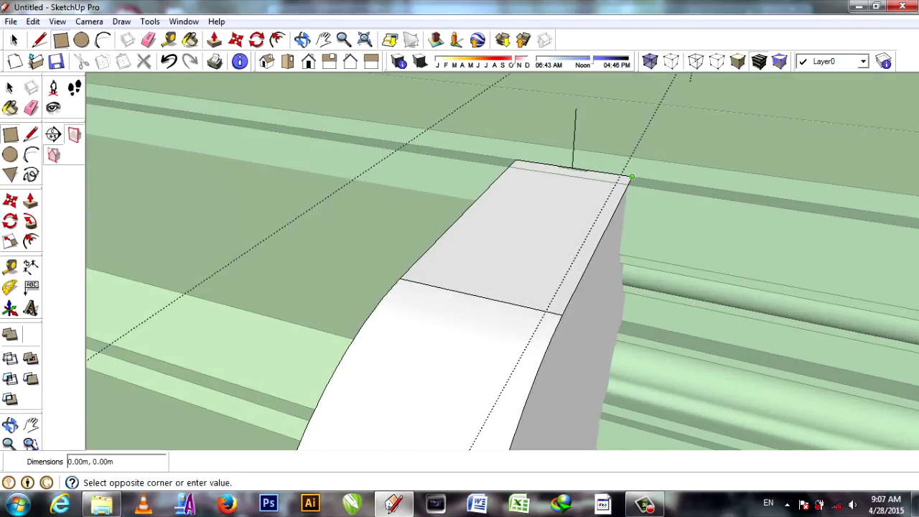
pyautogui.click(575, 109)
pyautogui.press('a')
pyautogui.press('l')
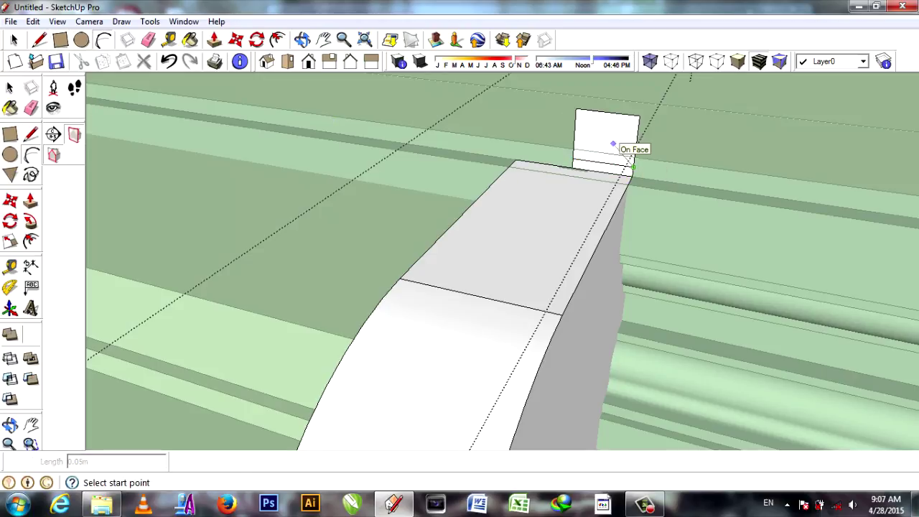
# Draw a quarter-circle arc inside the upright rectangle and erase the extra edges
pyautogui.click(40, 40)
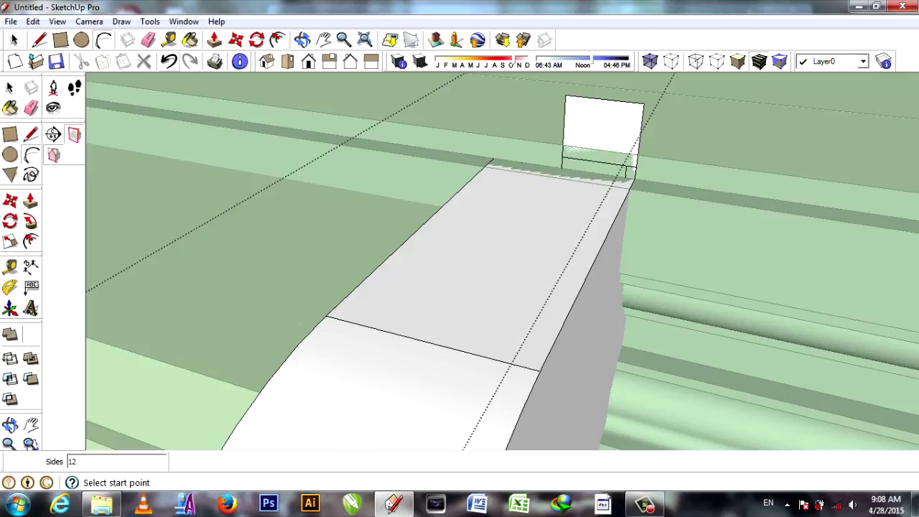
pyautogui.click(617, 165)
pyautogui.click(615, 147)
pyautogui.press('e')
pyautogui.moveTo(603, 100); pyautogui.dragTo(641, 126)
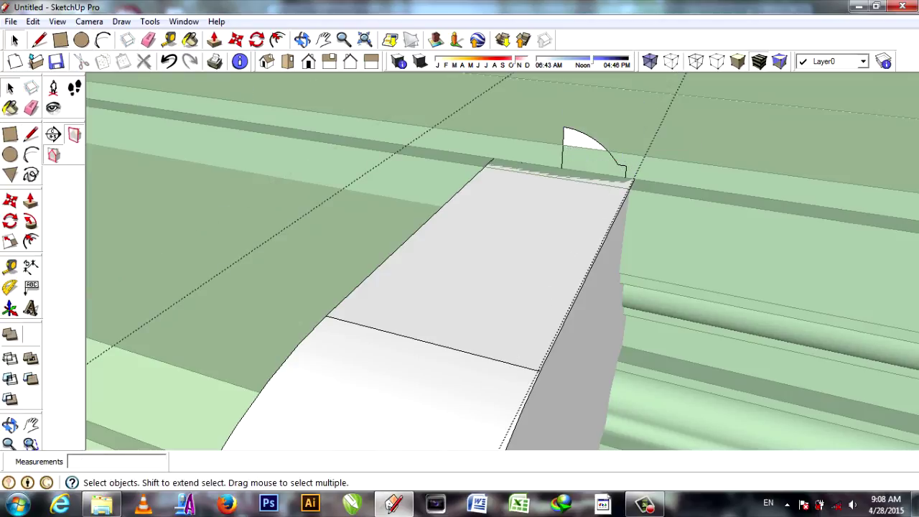
pyautogui.press('space')
pyautogui.click(577, 359)
# Copy the quarter-round profile face beside the original and pick it for Follow Me
pyautogui.click(583, 149)
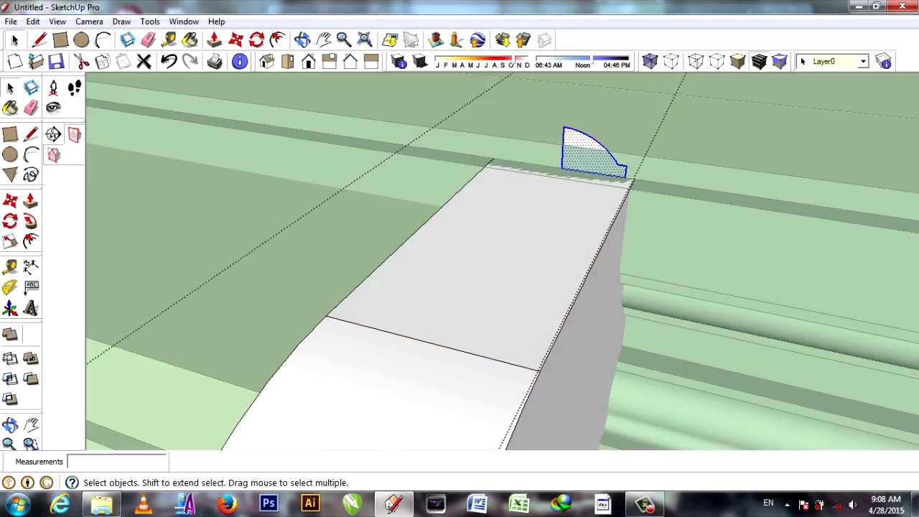
pyautogui.hotkey('ctrl', 'c')
pyautogui.hotkey('ctrl', 'v')
pyautogui.rightClick(538, 97)
pyautogui.click(525, 139)
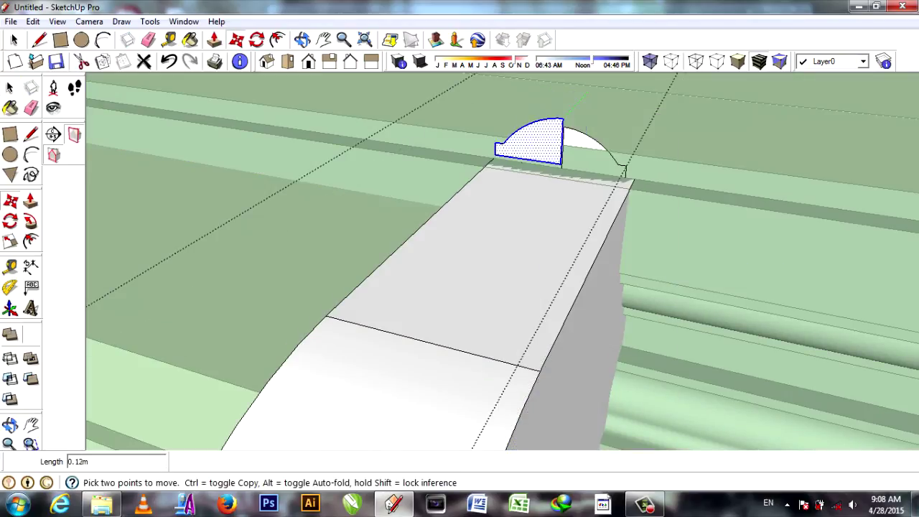
pyautogui.press('e')
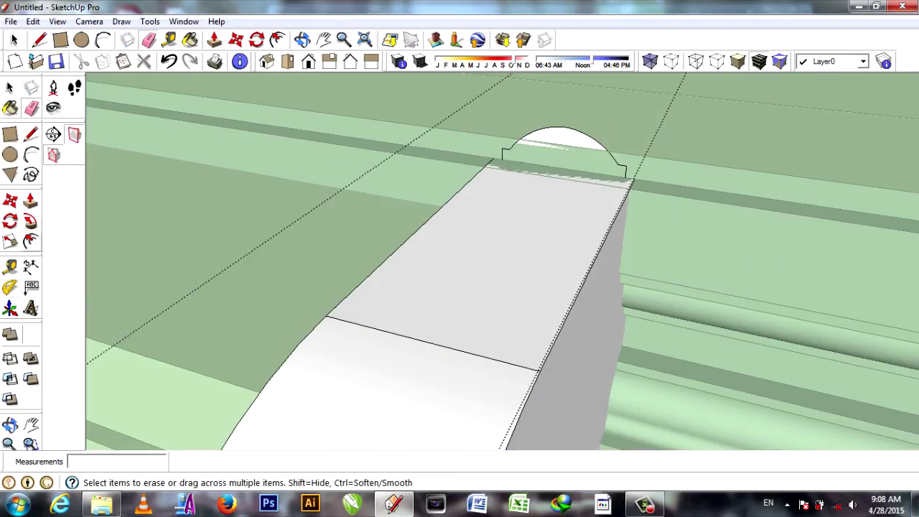
pyautogui.press('p')
pyautogui.moveTo(546, 215)
pyautogui.mouseDown(button='middle')
pyautogui.moveTo(459, 236)
pyautogui.moveTo(329, 344)
pyautogui.mouseUp(button='middle')
pyautogui.click(460, 267)
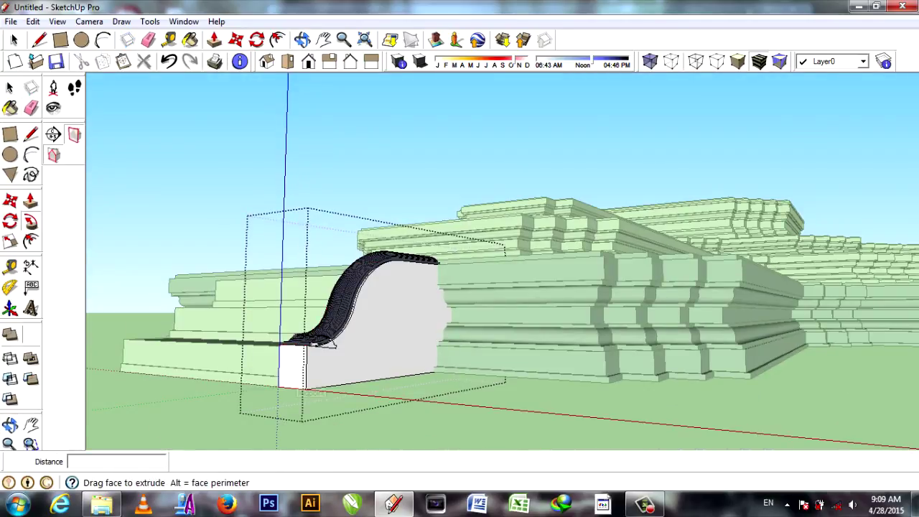
# Extend the molding down the wall's curved lower end and undo an unwanted end extrusion
pyautogui.scroll(5, 329, 344)
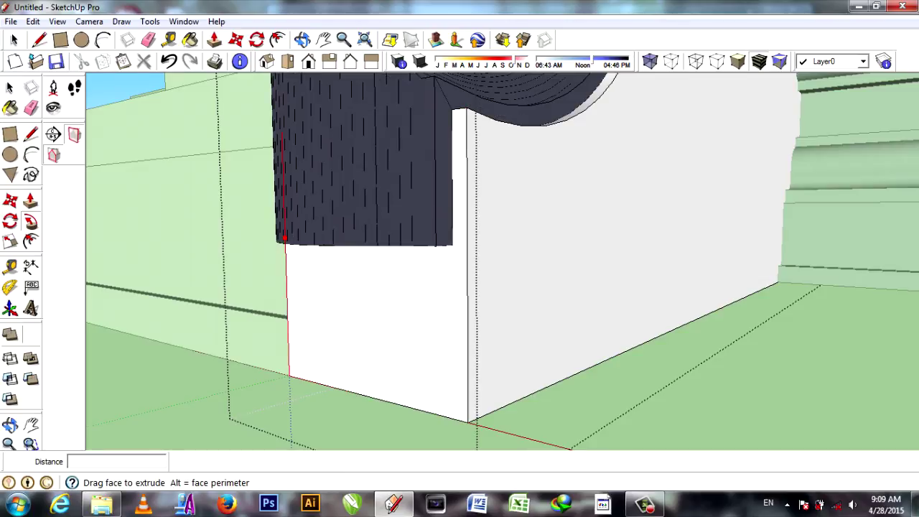
pyautogui.moveTo(301, 237); pyautogui.dragTo(269, 234, button='middle')
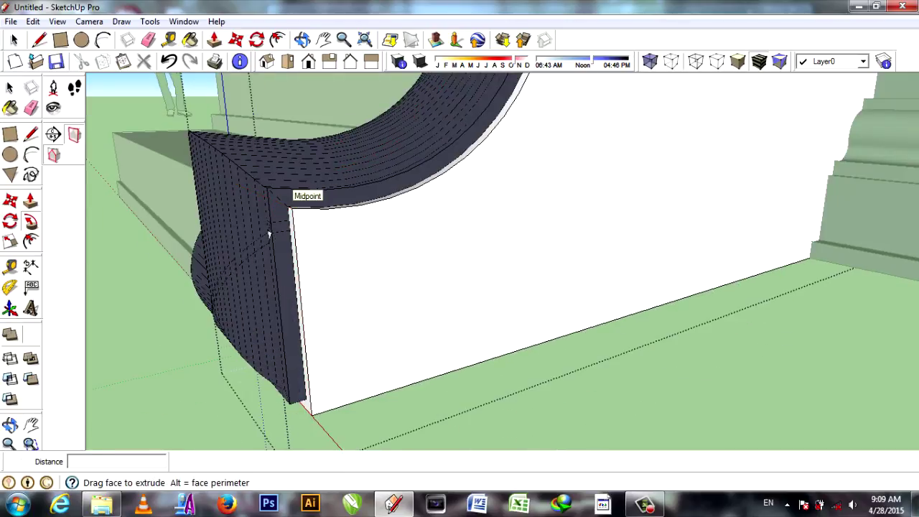
pyautogui.click(269, 234)
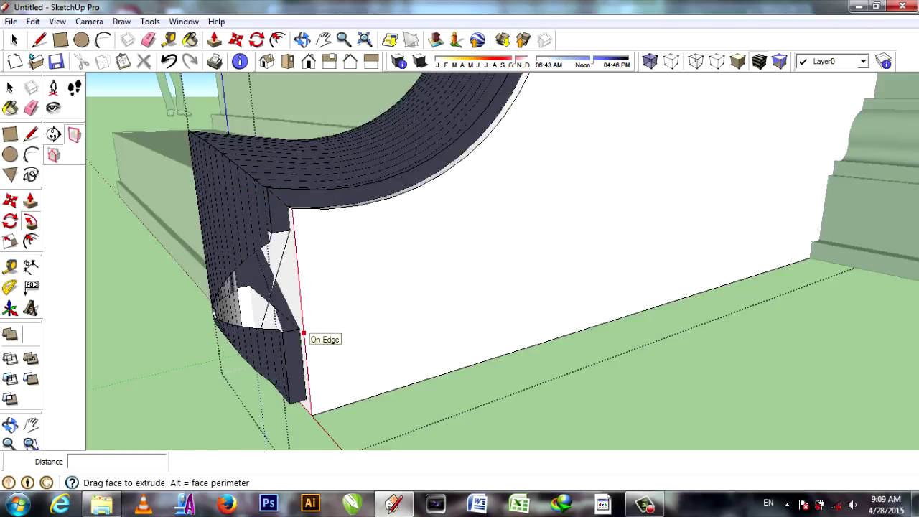
pyautogui.click(302, 326)
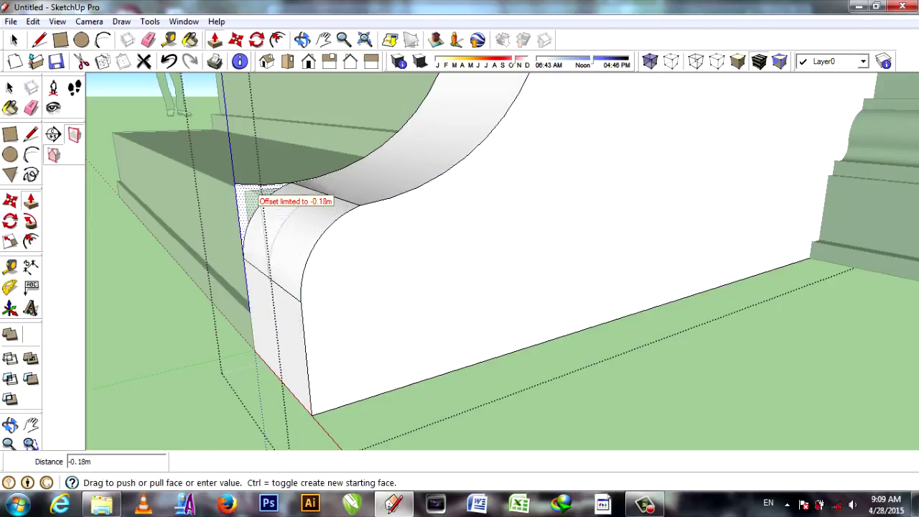
pyautogui.moveTo(359, 287); pyautogui.dragTo(440, 291, button='middle')
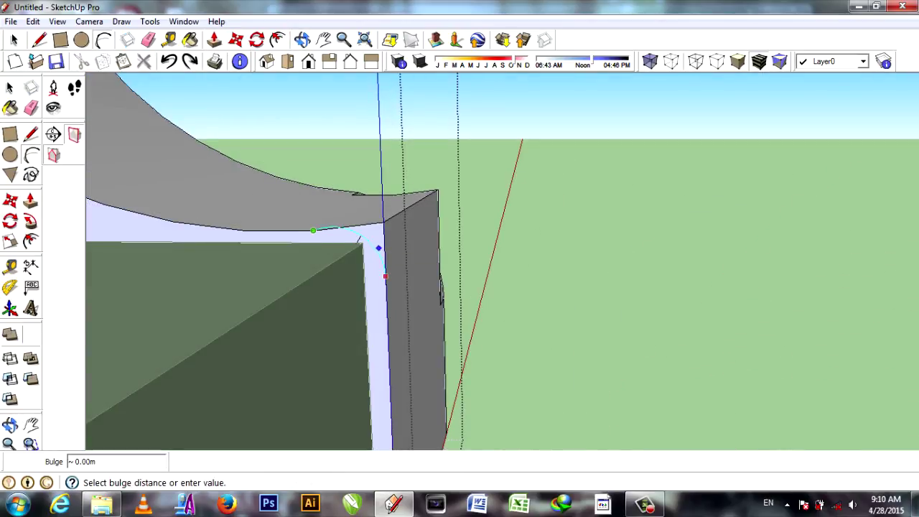
pyautogui.click(424, 208)
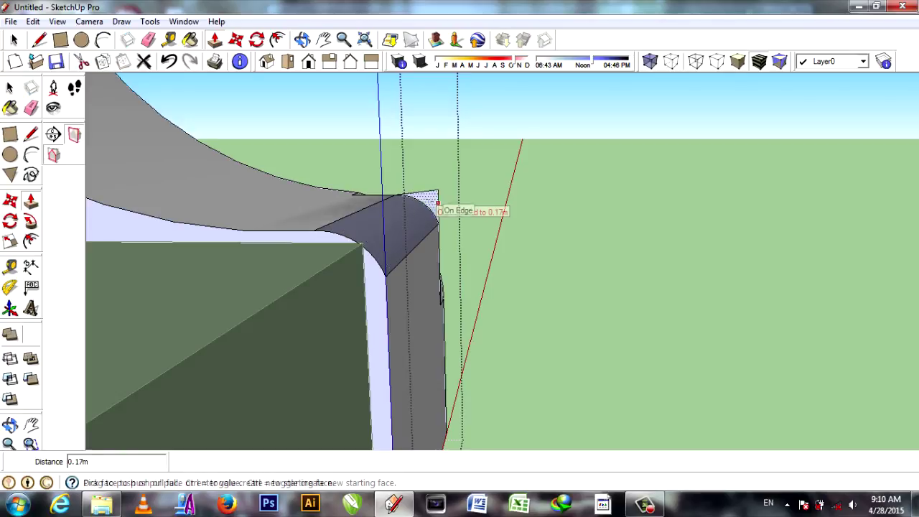
pyautogui.hotkey('ctrl', 'z')
# Draw a rectangle on the end block and pull the rounded profile face out 0.21 m
pyautogui.moveTo(459, 258); pyautogui.dragTo(402, 259, button='middle')
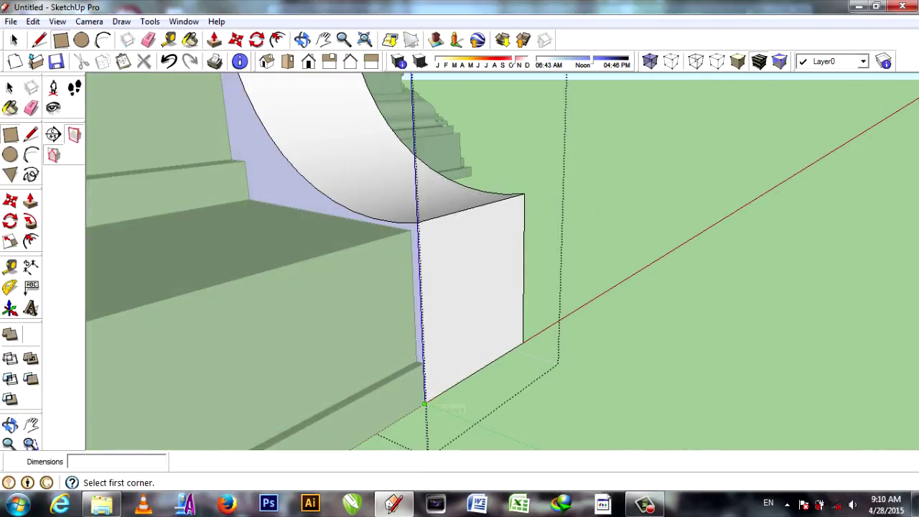
pyautogui.click(423, 404)
pyautogui.click(492, 237)
pyautogui.moveTo(492, 237); pyautogui.dragTo(459, 259, button='middle')
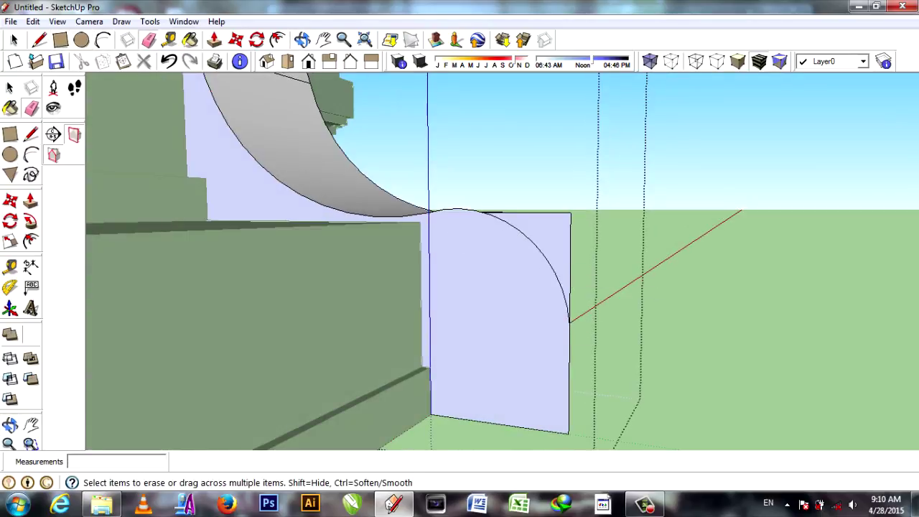
pyautogui.moveTo(460, 259); pyautogui.dragTo(502, 258, button='middle')
pyautogui.press('p')
pyautogui.click(610, 251)
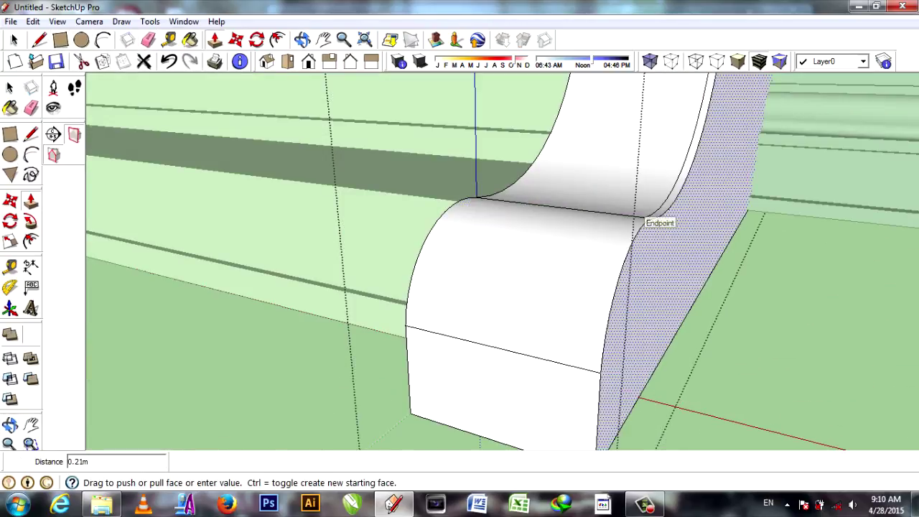
pyautogui.click(641, 215)
pyautogui.moveTo(641, 215); pyautogui.dragTo(459, 287, button='middle')
pyautogui.press('l')
pyautogui.click(385, 437)
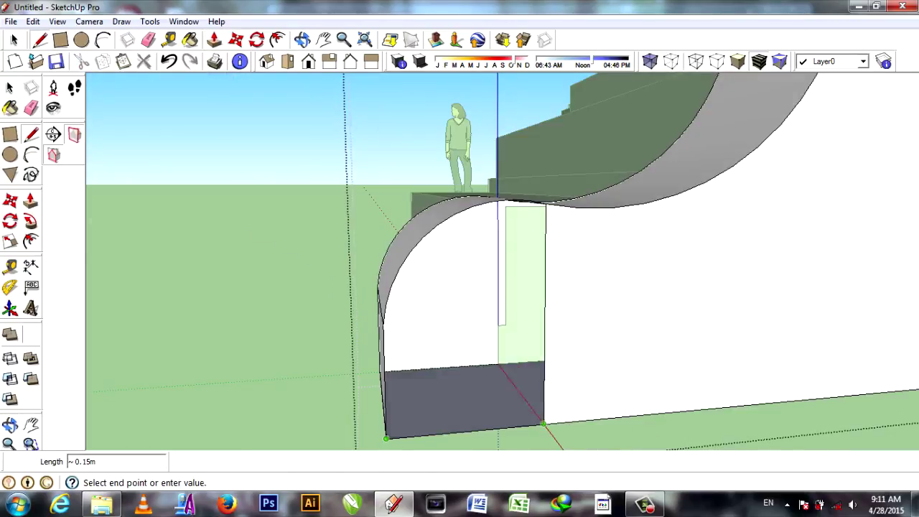
# Sweep the quarter-round molding with Follow Me along the cheek wall's whole S-curved top to the scroll end
pyautogui.press('Escape')
pyautogui.scroll(-3, 469, 349)
pyautogui.moveTo(469, 348); pyautogui.dragTo(543, 344, button='middle')
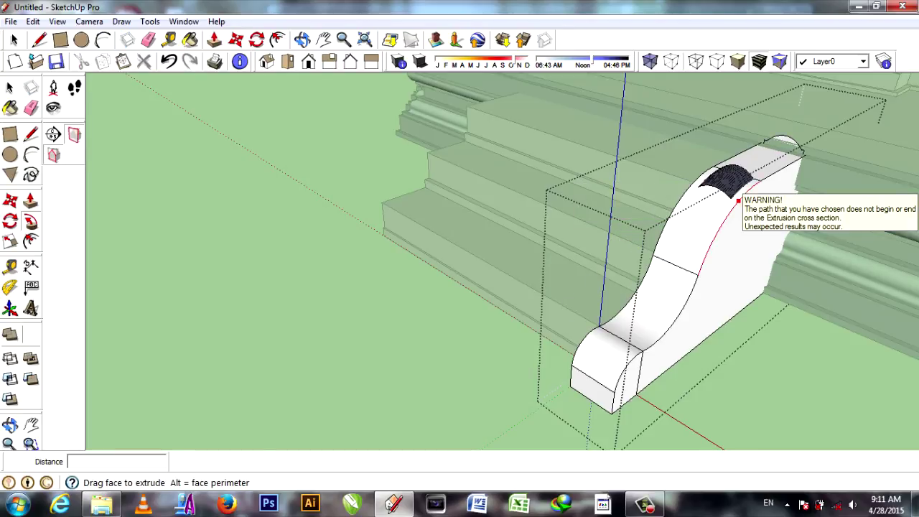
pyautogui.scroll(3, 783, 151)
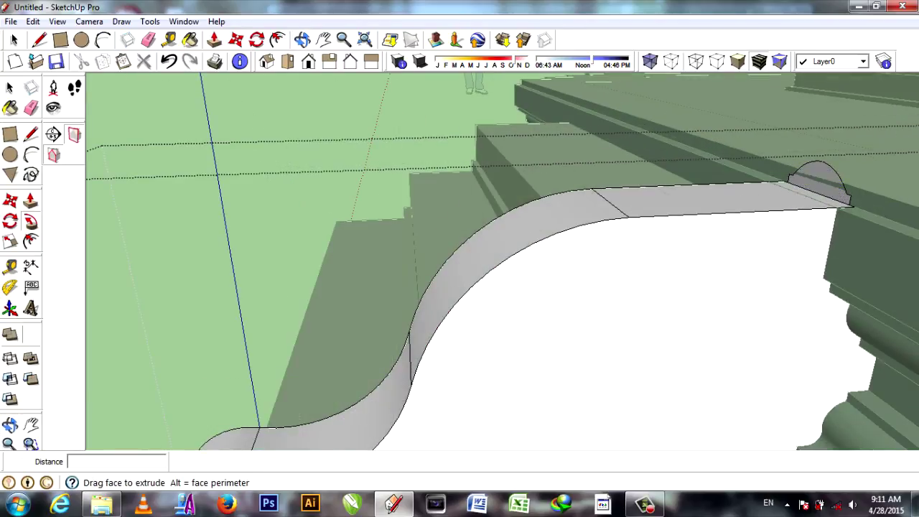
pyautogui.moveTo(594, 189); pyautogui.dragTo(528, 226, button='middle')
pyautogui.moveTo(527, 226); pyautogui.dragTo(501, 289)
pyautogui.click(417, 366)
# Select the cheek wall's flat side face and offset an inset panel outline
pyautogui.moveTo(416, 367)
pyautogui.mouseDown(button='middle')
pyautogui.moveTo(373, 359)
pyautogui.moveTo(431, 344)
pyautogui.mouseUp(button='middle')
pyautogui.press('space')
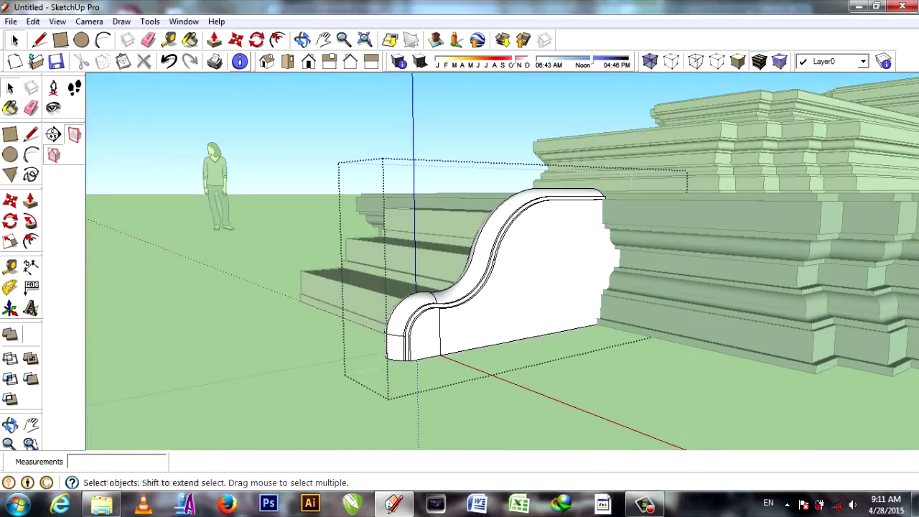
pyautogui.click(556, 188)
pyautogui.press('f')
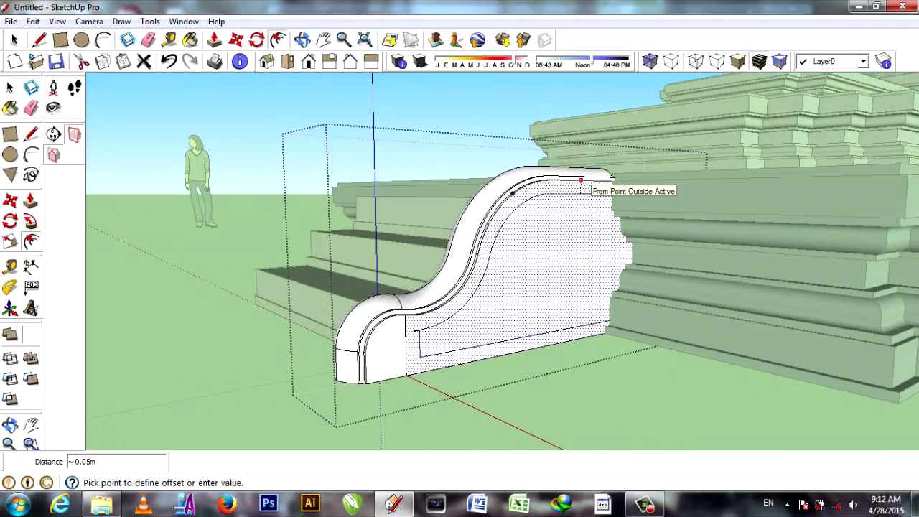
# Commit the inset panel outline and erase the stray vertical edge
pyautogui.click(580, 181)
pyautogui.scroll(3, 409, 342)
pyautogui.scroll(2, 409, 342)
pyautogui.press('l')
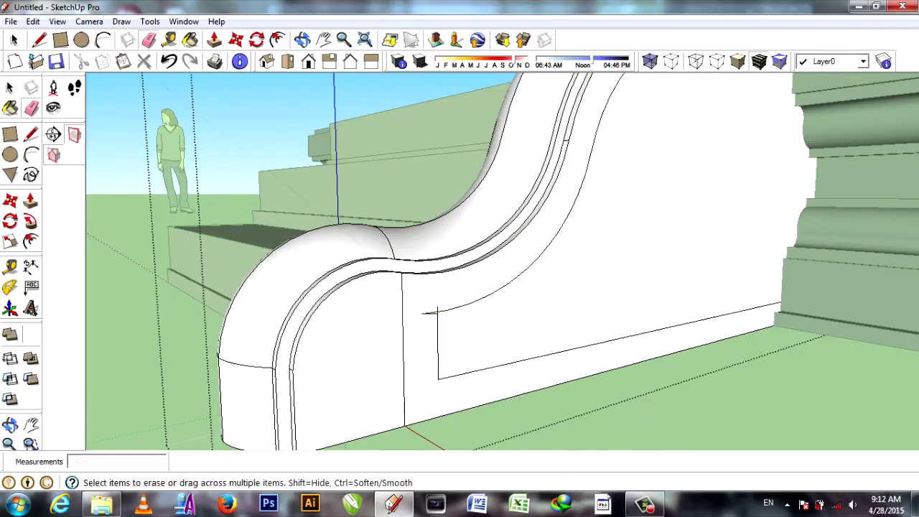
pyautogui.press('e')
pyautogui.scroll(2, 431, 310)
pyautogui.click(360, 308)
# Push the inner panel face in by 0.01 m to recess it
pyautogui.moveTo(360, 309)
pyautogui.mouseDown(button='middle')
pyautogui.moveTo(459, 287)
pyautogui.moveTo(402, 301)
pyautogui.mouseUp(button='middle')
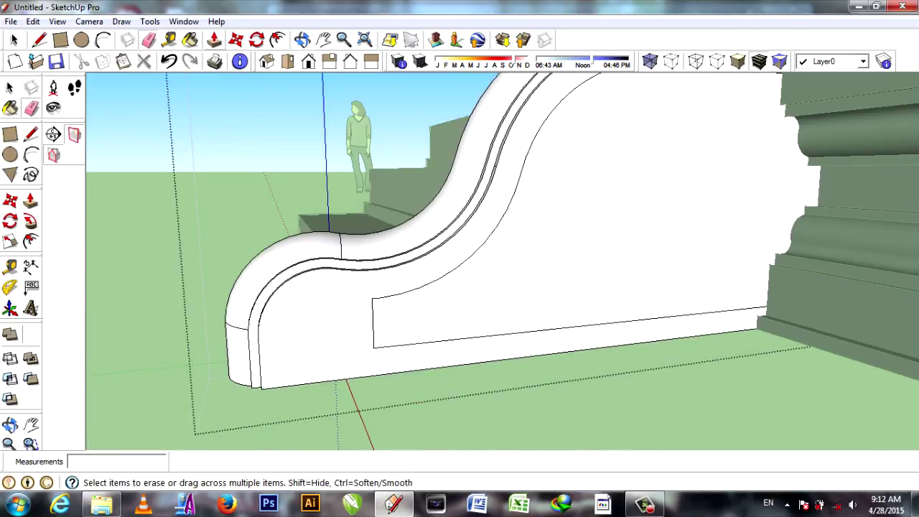
pyautogui.press('p')
pyautogui.click(560, 323)
pyautogui.click(559, 324)
pyautogui.moveTo(560, 325); pyautogui.dragTo(646, 309, button='middle')
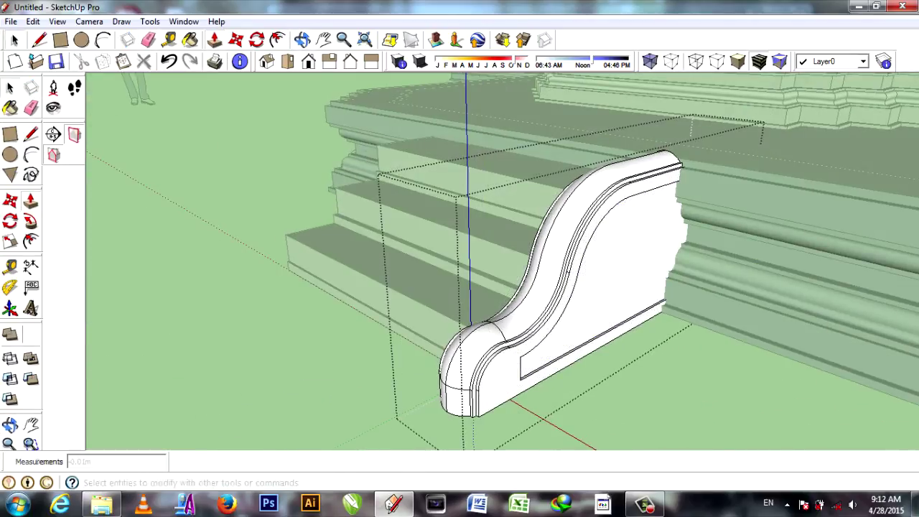
# Select and inspect the rounded end face, then bring up the bracket group's context menu
pyautogui.press('space')
pyautogui.click(473, 351)
pyautogui.moveTo(460, 287); pyautogui.dragTo(560, 287, button='middle')
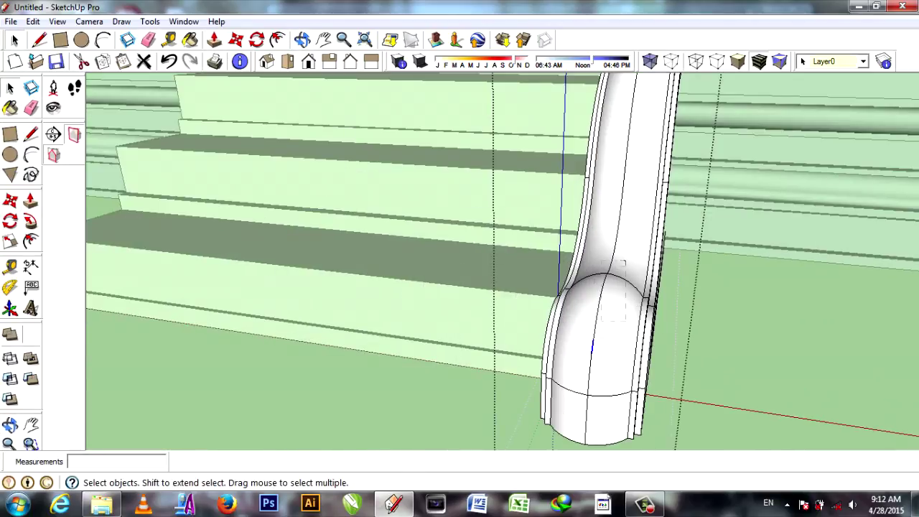
pyautogui.scroll(2, 610, 334)
pyautogui.moveTo(610, 334); pyautogui.dragTo(588, 334, button='middle')
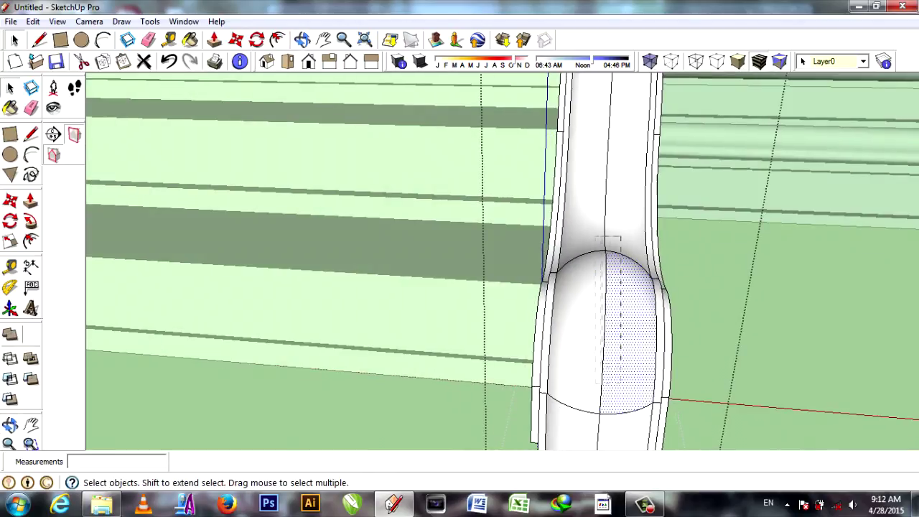
pyautogui.rightClick(628, 161)
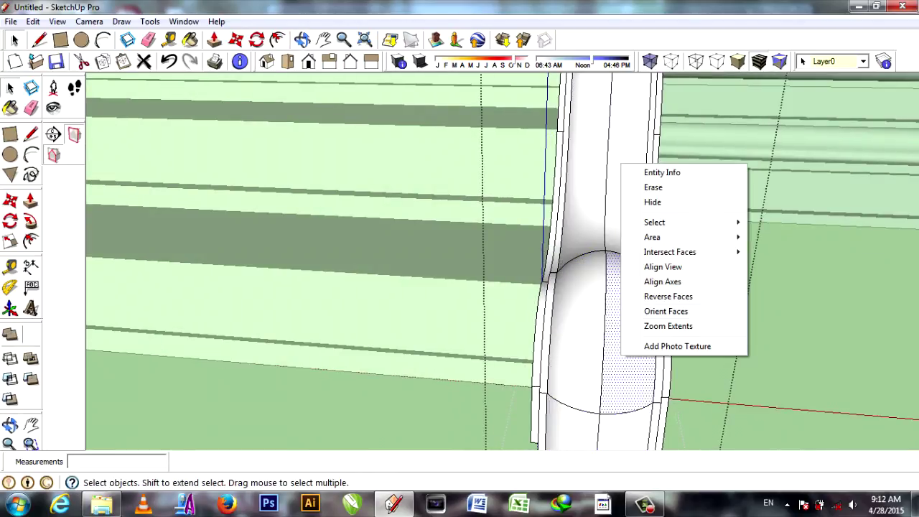
pyautogui.click(674, 322)
pyautogui.moveTo(459, 287)
pyautogui.mouseDown(button='middle')
pyautogui.moveTo(503, 287)
pyautogui.moveTo(514, 309)
pyautogui.mouseUp(button='middle')
pyautogui.rightClick(514, 309)
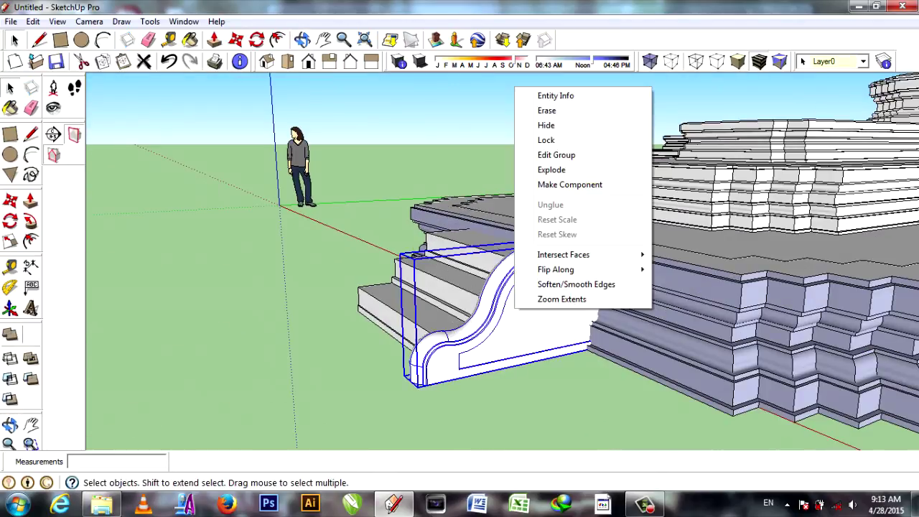
# Copy the cheek wall bracket to the staircase's left side
pyautogui.press('Escape')
pyautogui.moveTo(459, 287); pyautogui.dragTo(502, 215, button='middle')
pyautogui.scroll(3, 523, 225)
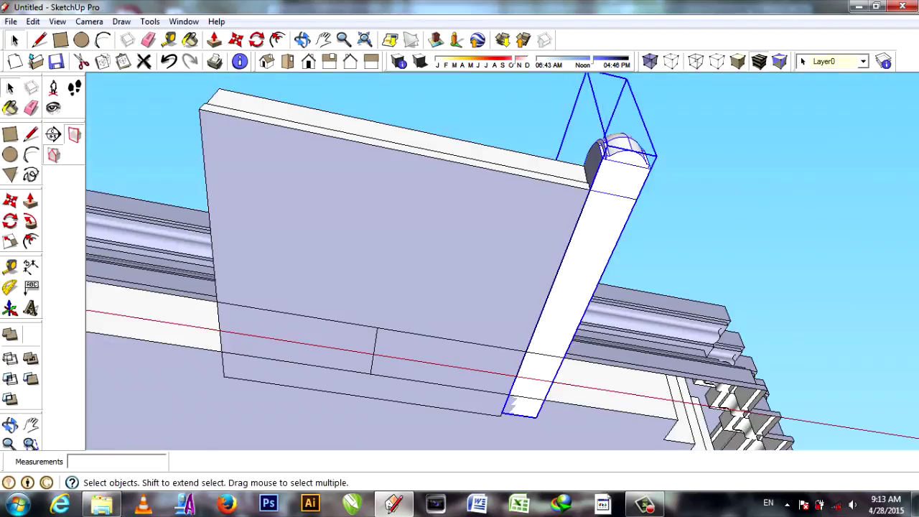
pyautogui.click(535, 417)
pyautogui.click(206, 373)
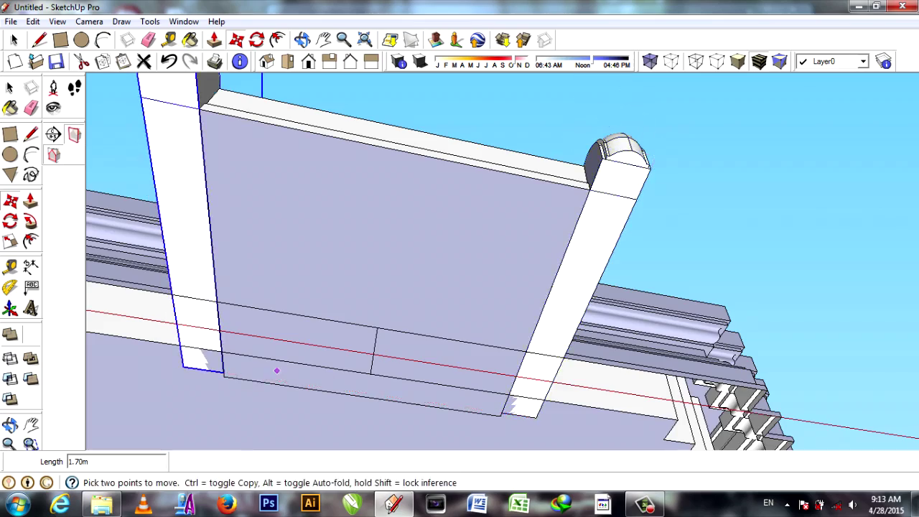
pyautogui.scroll(-5, 460, 287)
pyautogui.moveTo(459, 287); pyautogui.dragTo(474, 258, button='middle')
# Select the stair group, review its mirroring options, and orbit around to inspect the staircase
pyautogui.press('space')
pyautogui.rightClick(518, 274)
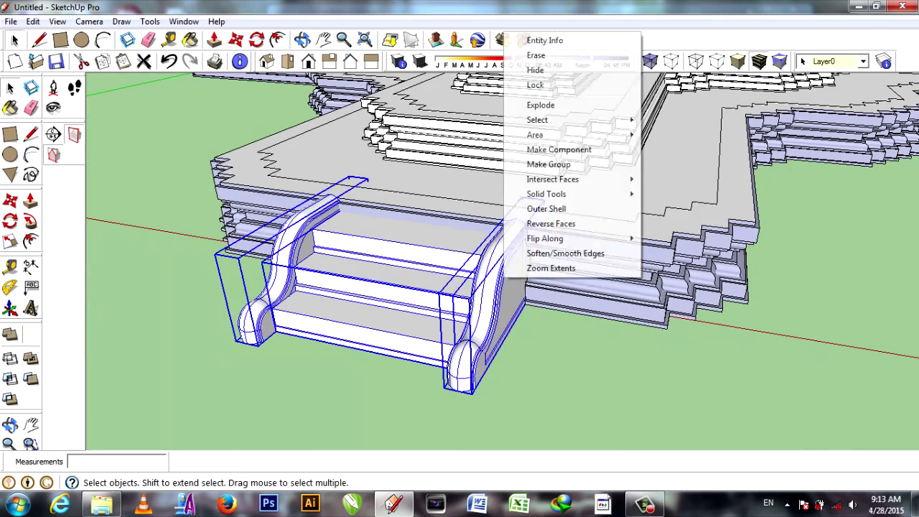
pyautogui.press('Escape')
pyautogui.moveTo(459, 287)
pyautogui.mouseDown(button='middle')
pyautogui.moveTo(402, 273)
pyautogui.moveTo(473, 287)
pyautogui.mouseUp(button='middle')
pyautogui.click(409, 349)
pyautogui.rightClick(409, 79)
pyautogui.press('Escape')
pyautogui.rightClick(395, 73)
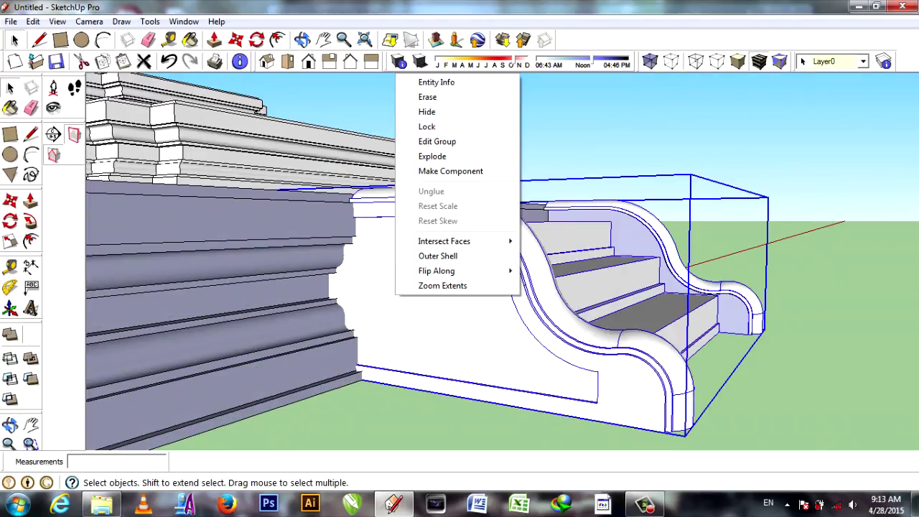
pyautogui.press('Escape')
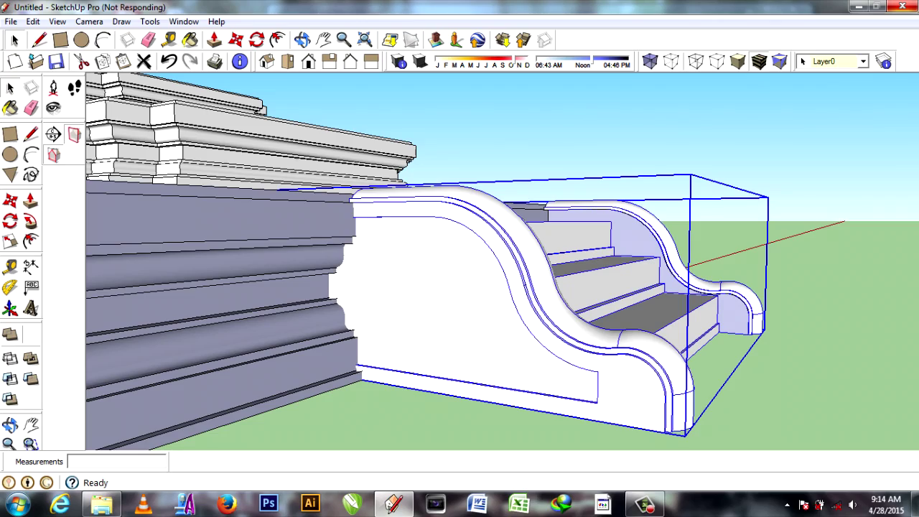
pyautogui.moveTo(459, 287); pyautogui.dragTo(646, 287, button='middle')
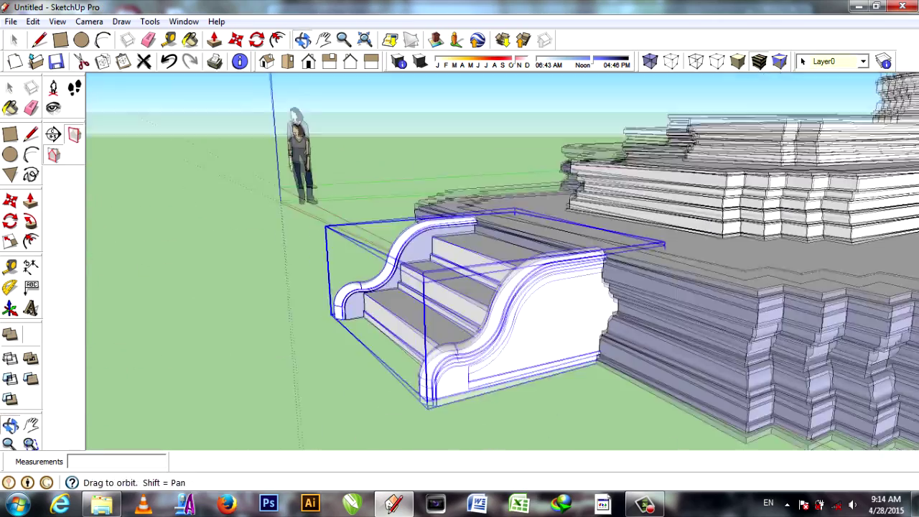
# Copy the staircase onto the upper tier and scale the copy to 0.67
pyautogui.moveTo(459, 323); pyautogui.dragTo(460, 179)
pyautogui.press('m')
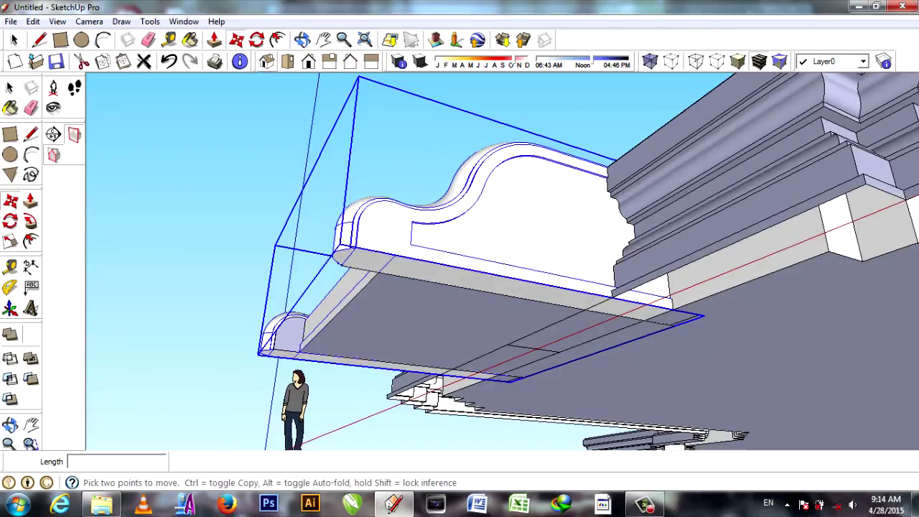
pyautogui.moveTo(702, 316); pyautogui.dragTo(667, 280, button='middle')
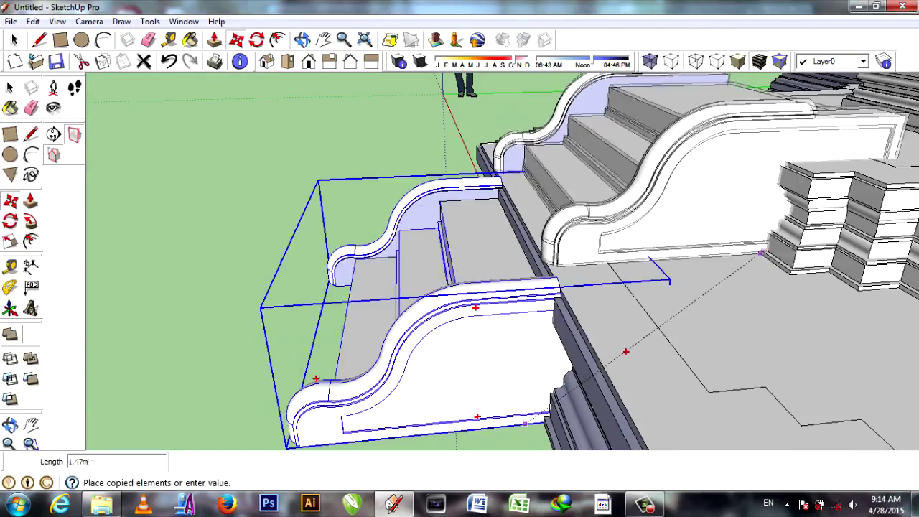
pyautogui.click(617, 265)
pyautogui.moveTo(617, 265)
pyautogui.mouseDown(button='middle')
pyautogui.moveTo(550, 302)
pyautogui.moveTo(610, 287)
pyautogui.mouseUp(button='middle')
pyautogui.press('s')
pyautogui.moveTo(689, 102); pyautogui.dragTo(667, 112)
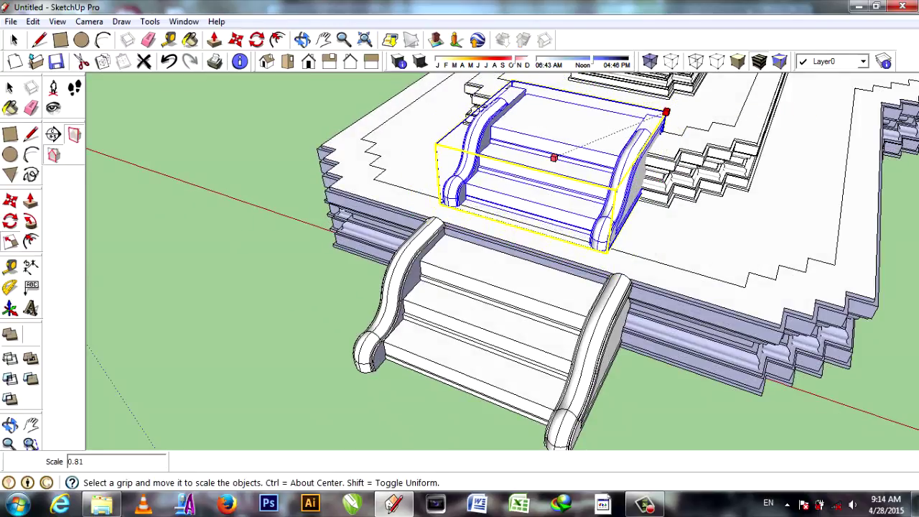
pyautogui.click(645, 120)
pyautogui.moveTo(645, 121)
pyautogui.mouseDown(button='middle')
pyautogui.moveTo(623, 244)
pyautogui.moveTo(476, 209)
pyautogui.mouseUp(button='middle')
# Lower the shrunken staircase onto the tier's surface and open its group for editing
pyautogui.press('m')
pyautogui.scroll(3, 476, 209)
pyautogui.click(480, 203)
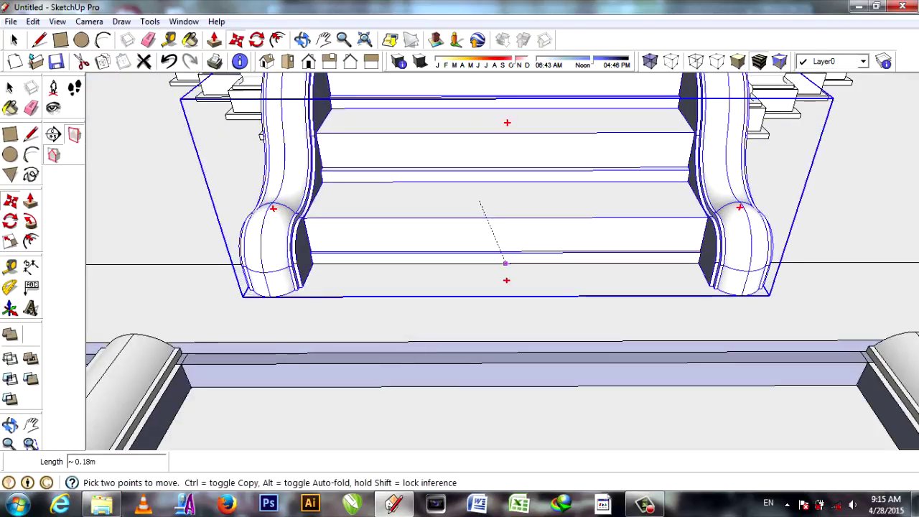
pyautogui.moveTo(508, 263); pyautogui.dragTo(542, 362, button='middle')
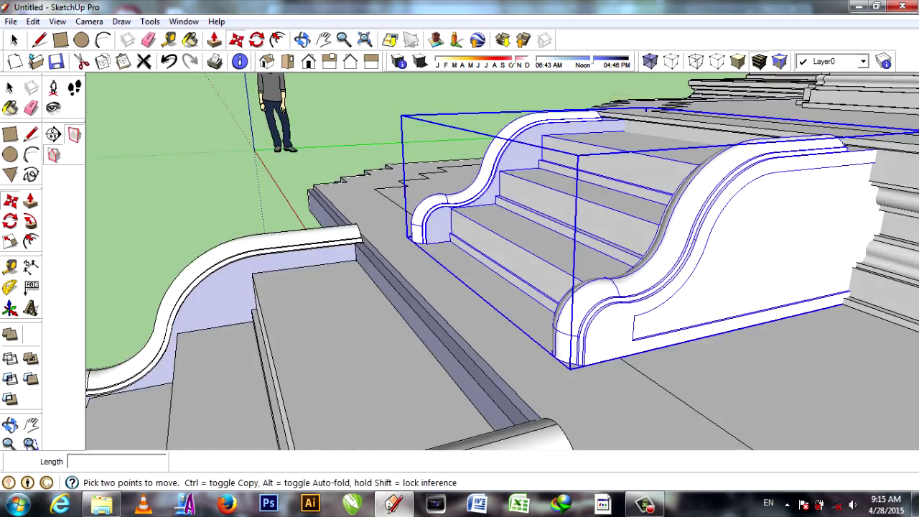
pyautogui.scroll(3, 542, 361)
pyautogui.scroll(2, 516, 309)
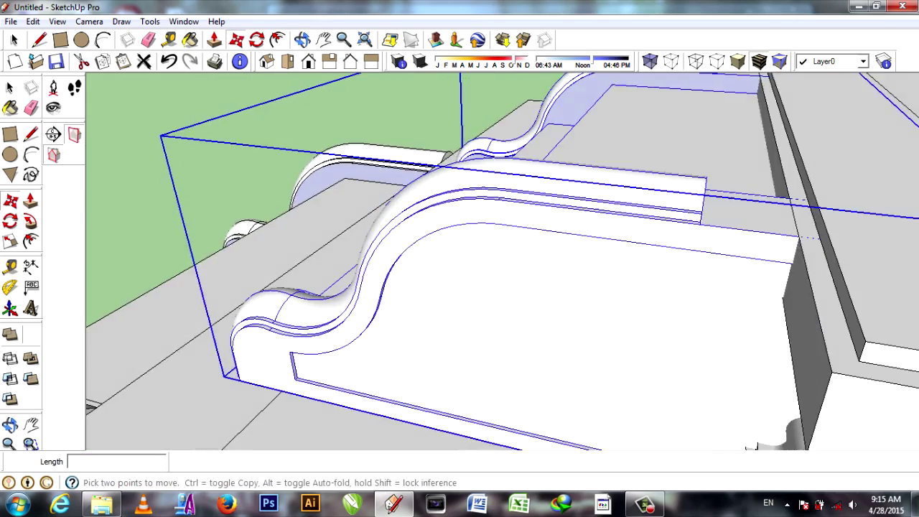
pyautogui.scroll(3, 491, 251)
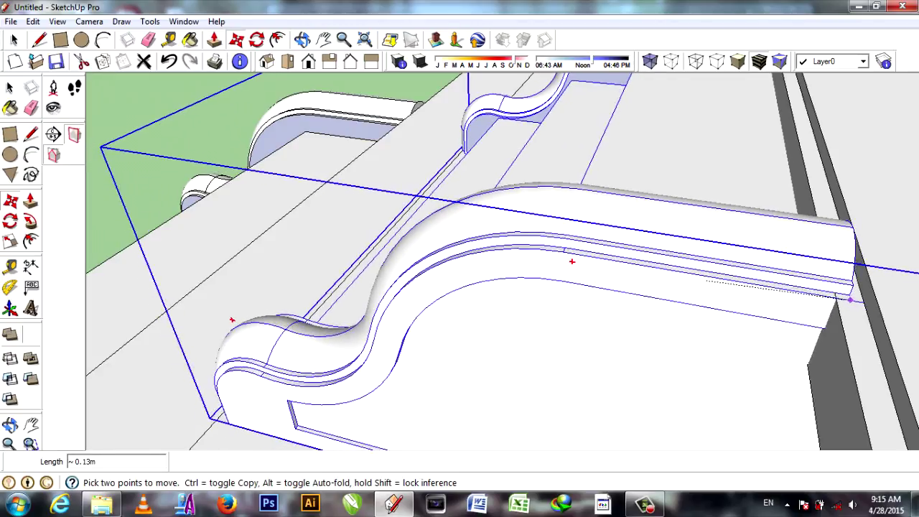
pyautogui.moveTo(853, 307); pyautogui.dragTo(855, 257, button='middle')
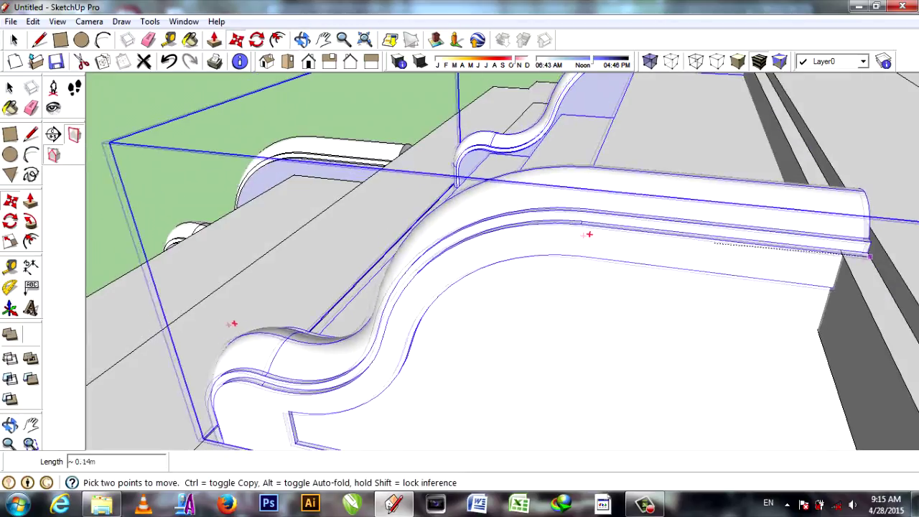
pyautogui.moveTo(840, 254); pyautogui.dragTo(738, 272, button='middle')
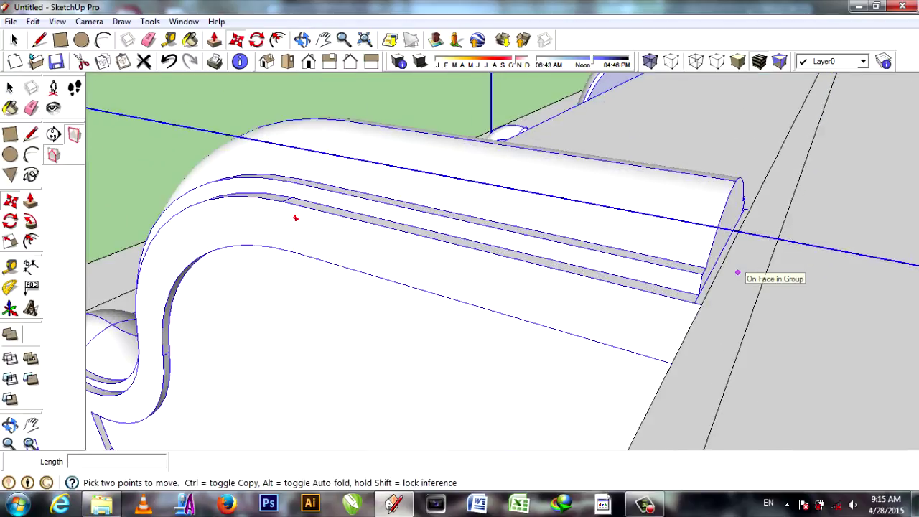
pyautogui.moveTo(295, 217); pyautogui.dragTo(332, 239, button='middle')
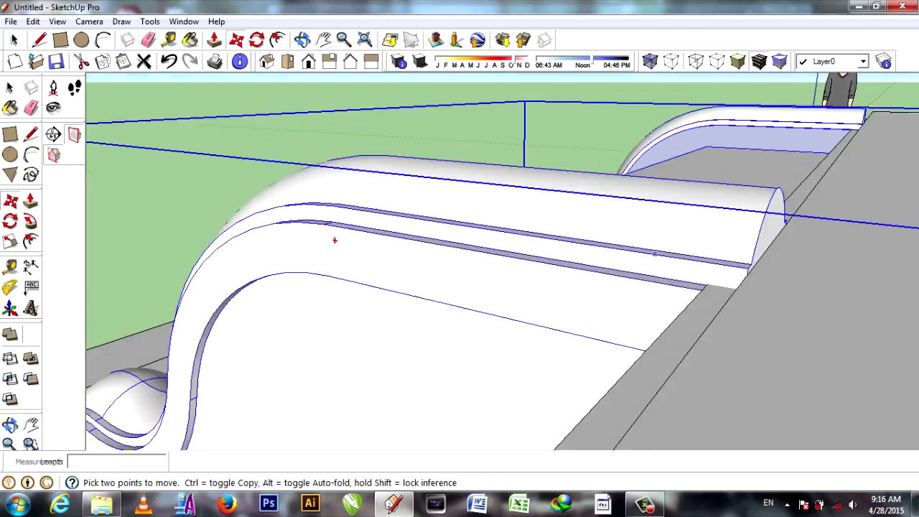
pyautogui.moveTo(494, 135); pyautogui.dragTo(459, 179, button='middle')
pyautogui.doubleClick(533, 292)
pyautogui.press('p')
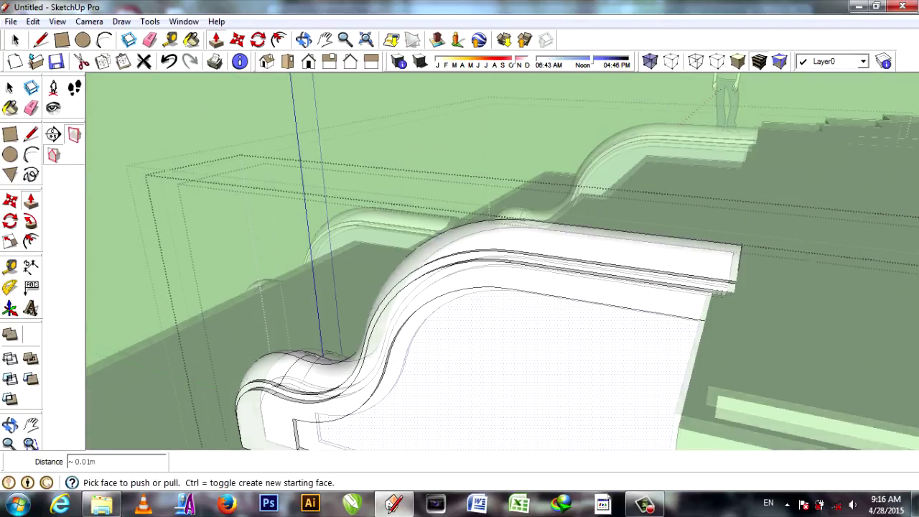
# Delete the unneeded white slab piece from the small staircase
pyautogui.moveTo(460, 258); pyautogui.dragTo(502, 237, button='middle')
pyautogui.press('space')
pyautogui.press('Delete')
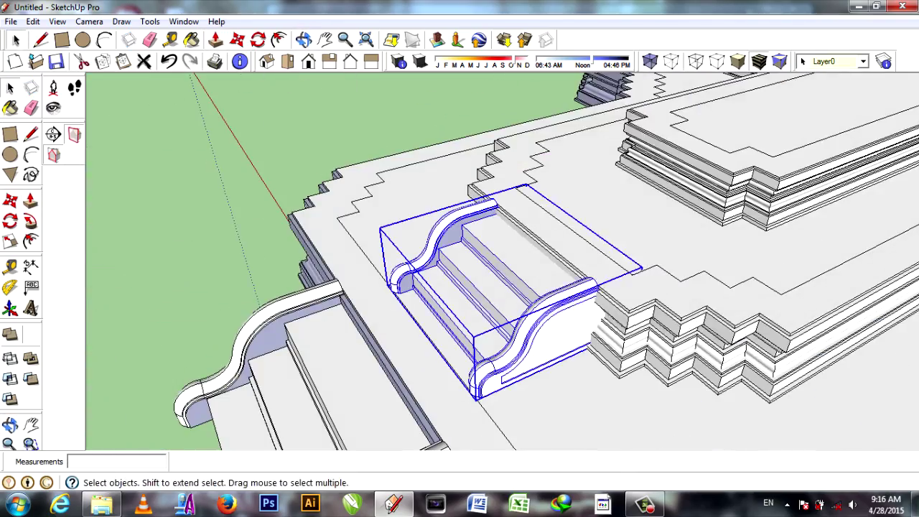
# Copy the staircase group to the next tier, snapping it by its bottom midpoint to the tier edge
pyautogui.rightClick(590, 118)
pyautogui.press('Escape')
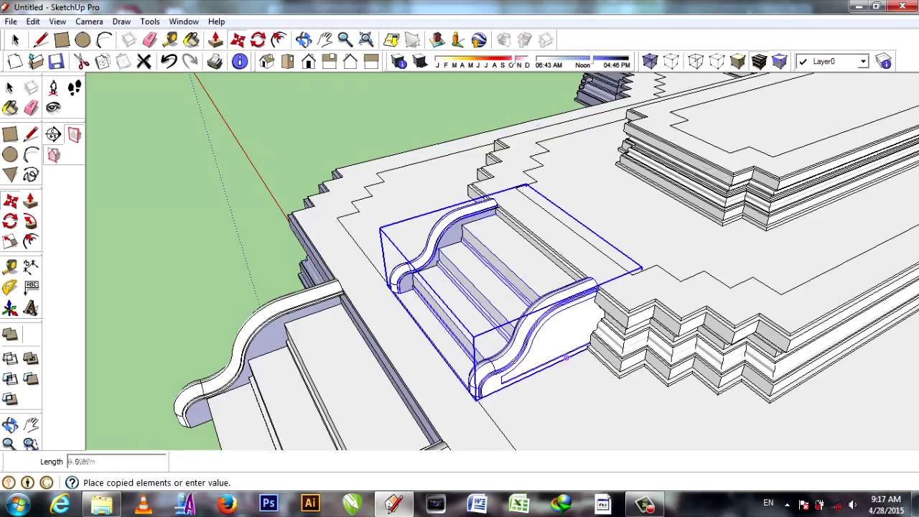
pyautogui.click(567, 356)
pyautogui.moveTo(567, 357); pyautogui.dragTo(494, 166, button='middle')
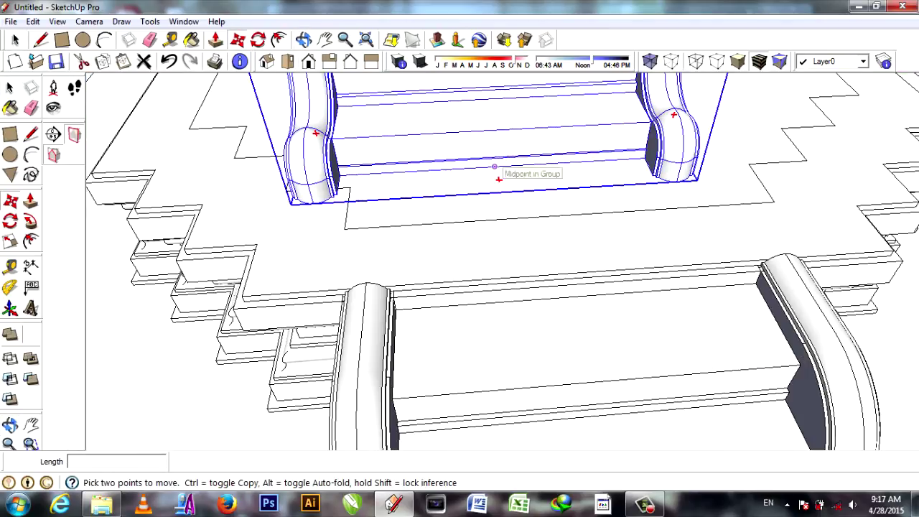
pyautogui.click(493, 166)
pyautogui.click(564, 214)
pyautogui.moveTo(564, 215); pyautogui.dragTo(503, 215, button='middle')
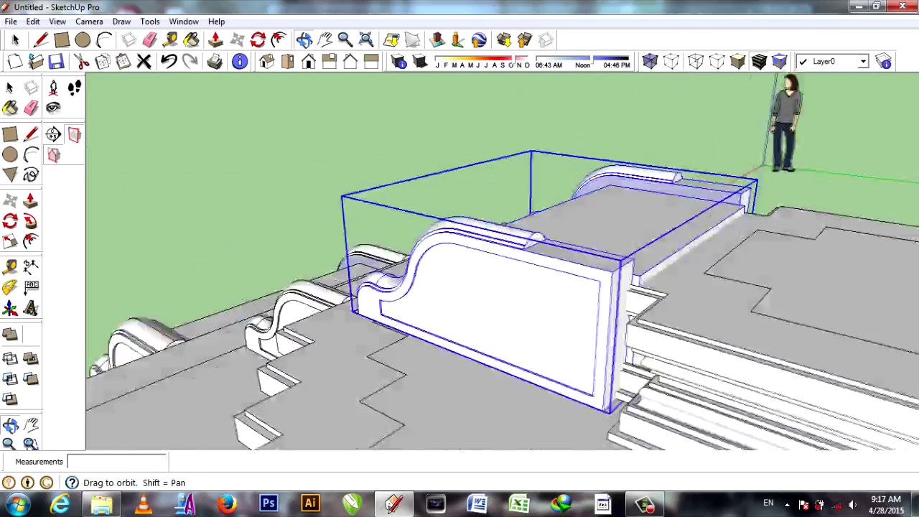
# Scale the newest staircase copy down to about 0.72
pyautogui.press('s')
pyautogui.scroll(-2, 584, 205)
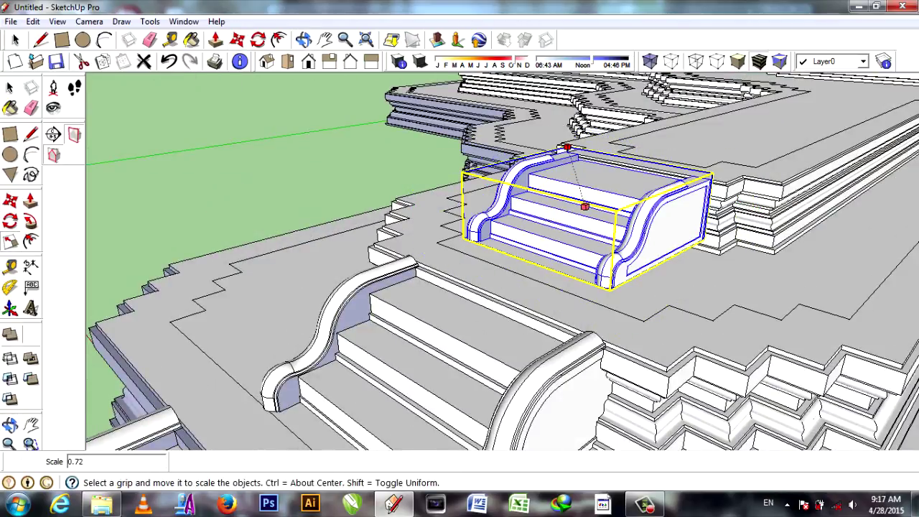
pyautogui.moveTo(584, 205); pyautogui.dragTo(596, 215, button='middle')
pyautogui.scroll(3, 546, 215)
# Move the resized staircase flush against the tier edge, checking from several angles
pyautogui.press('m')
pyautogui.scroll(3, 738, 263)
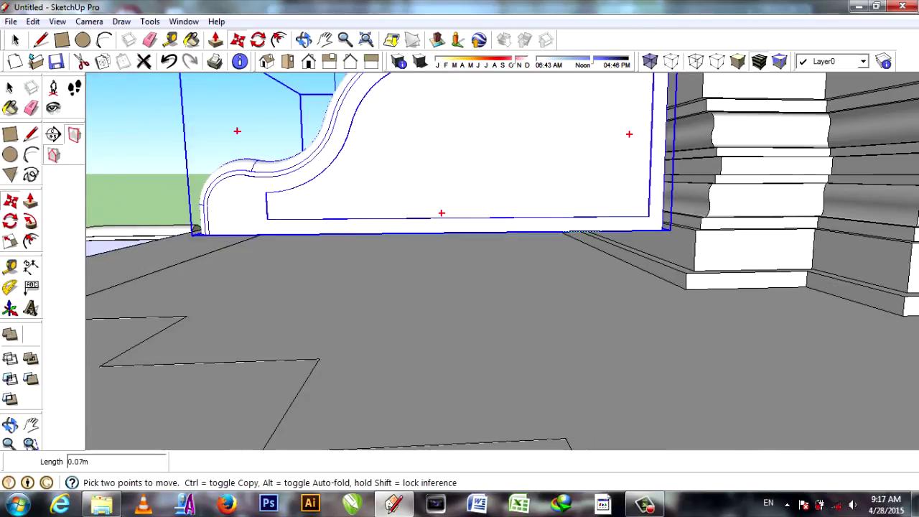
pyautogui.moveTo(502, 323)
pyautogui.mouseDown(button='middle')
pyautogui.moveTo(503, 215)
pyautogui.moveTo(502, 251)
pyautogui.moveTo(580, 247)
pyautogui.mouseUp(button='middle')
pyautogui.click(388, 259)
pyautogui.scroll(-2, 580, 248)
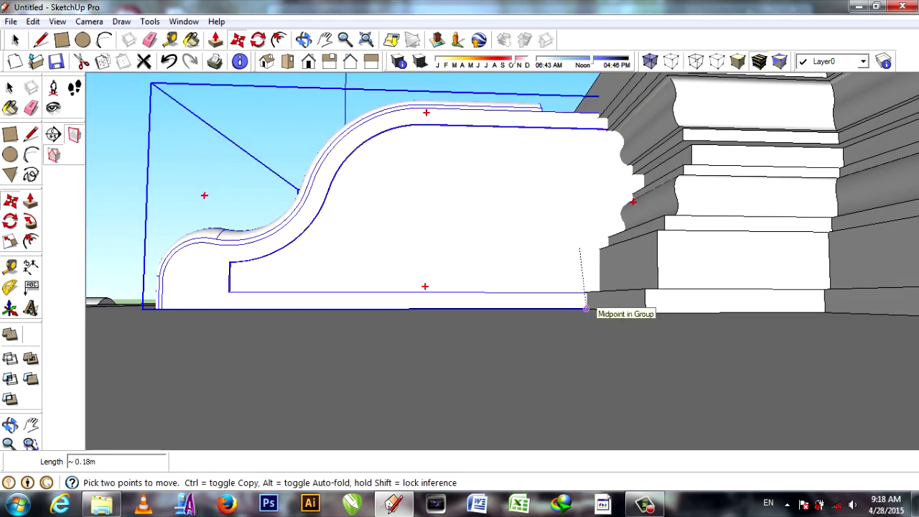
pyautogui.moveTo(595, 308); pyautogui.dragTo(618, 215, button='middle')
pyautogui.scroll(1, 634, 191)
pyautogui.scroll(2, 574, 194)
pyautogui.scroll(-3, 519, 198)
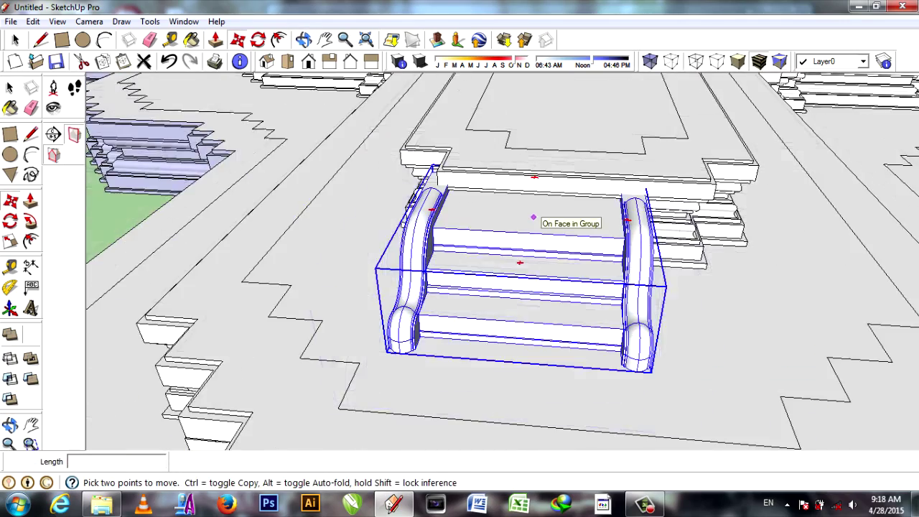
pyautogui.moveTo(538, 172); pyautogui.dragTo(377, 305, button='middle')
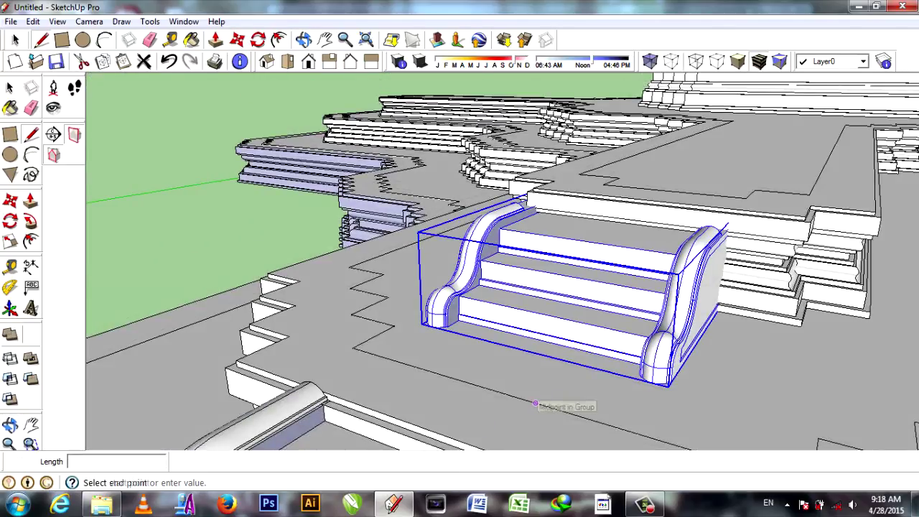
pyautogui.moveTo(594, 346)
pyautogui.mouseDown(button='middle')
pyautogui.moveTo(495, 316)
pyautogui.moveTo(672, 72)
pyautogui.mouseUp(button='middle')
# Open the staircase group to edit its contents
pyautogui.rightClick(675, 70)
pyautogui.press('Escape')
pyautogui.doubleClick(625, 304)
pyautogui.rightClick(625, 304)
pyautogui.click(801, 205)
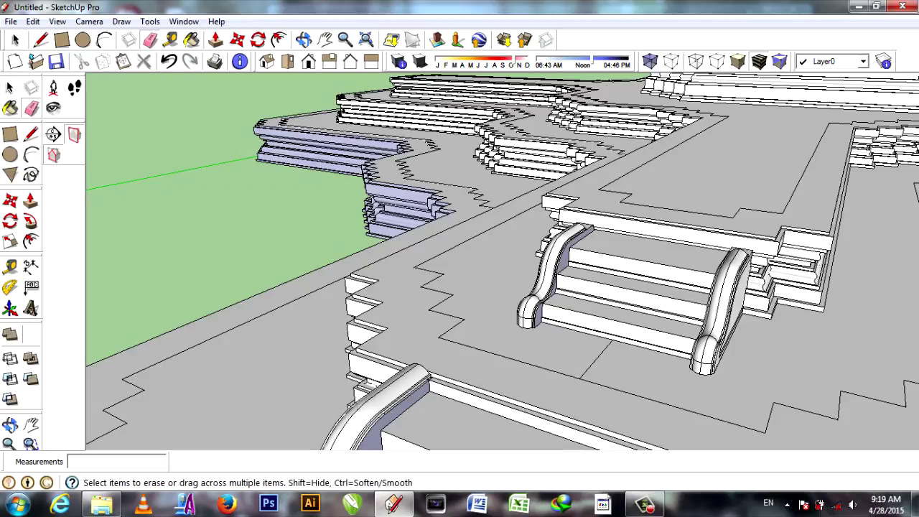
# Open the stair groups for editing and orbit in closer to the stairs
pyautogui.moveTo(459, 287)
pyautogui.mouseDown(button='middle')
pyautogui.moveTo(545, 259)
pyautogui.moveTo(503, 287)
pyautogui.mouseUp(button='middle')
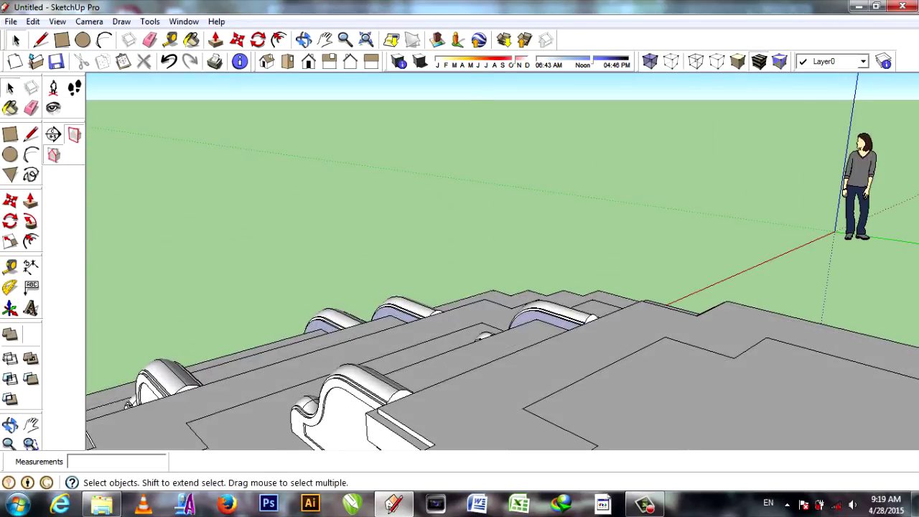
pyautogui.doubleClick(466, 344)
pyautogui.press('space')
pyautogui.doubleClick(337, 323)
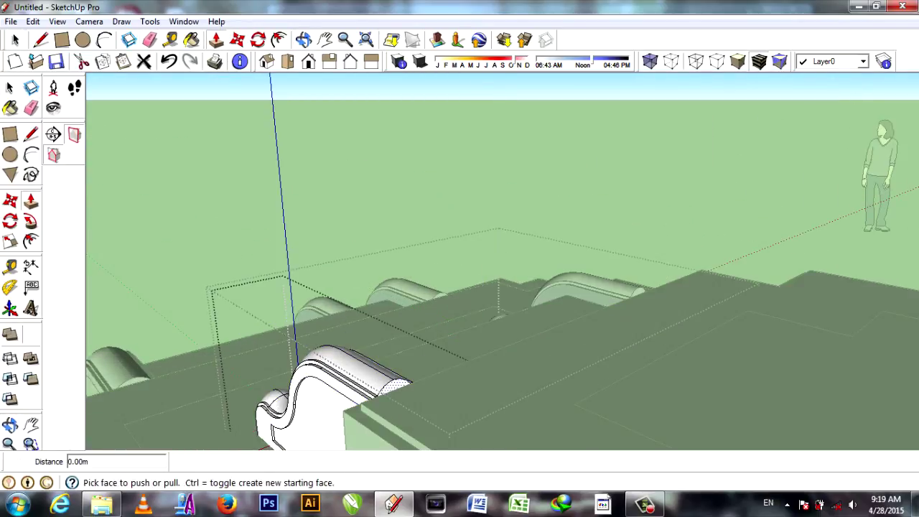
pyautogui.moveTo(459, 287); pyautogui.dragTo(545, 265, button='middle')
pyautogui.press('space')
pyautogui.moveTo(460, 287); pyautogui.dragTo(488, 287, button='middle')
pyautogui.press('p')
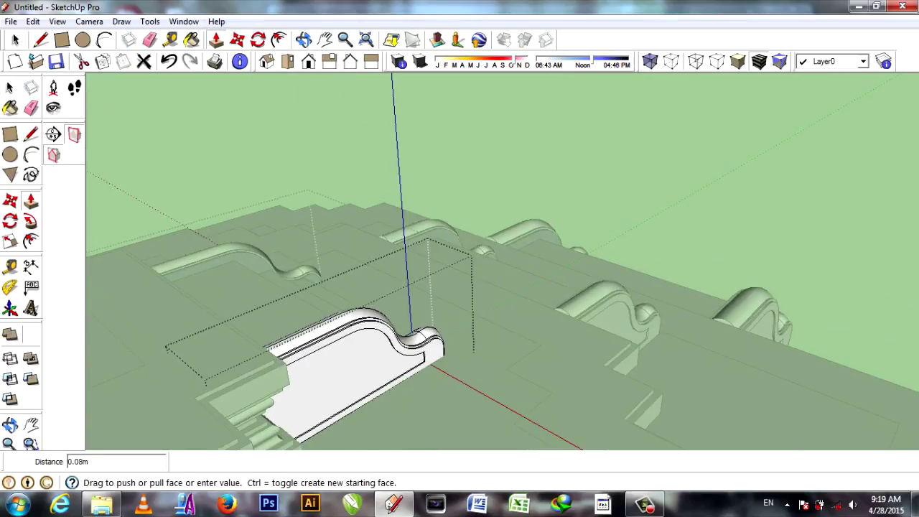
# Place the staircase copy on the upper right tier and inspect its curved cheek wall up close
pyautogui.scroll(-5, 503, 259)
pyautogui.moveTo(502, 258); pyautogui.dragTo(473, 287, button='middle')
pyautogui.scroll(-5, 503, 259)
pyautogui.moveTo(503, 259); pyautogui.dragTo(459, 280)
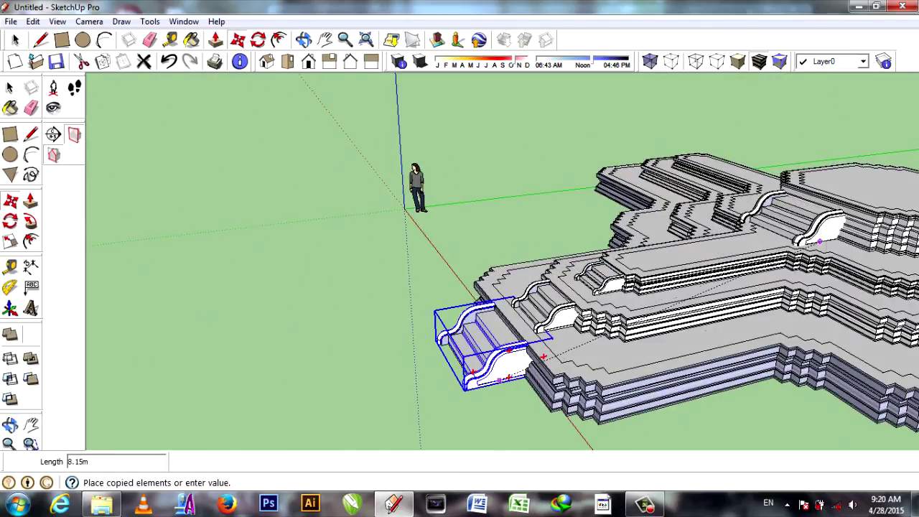
pyautogui.click(782, 211)
pyautogui.scroll(4, 783, 215)
pyautogui.scroll(2, 782, 215)
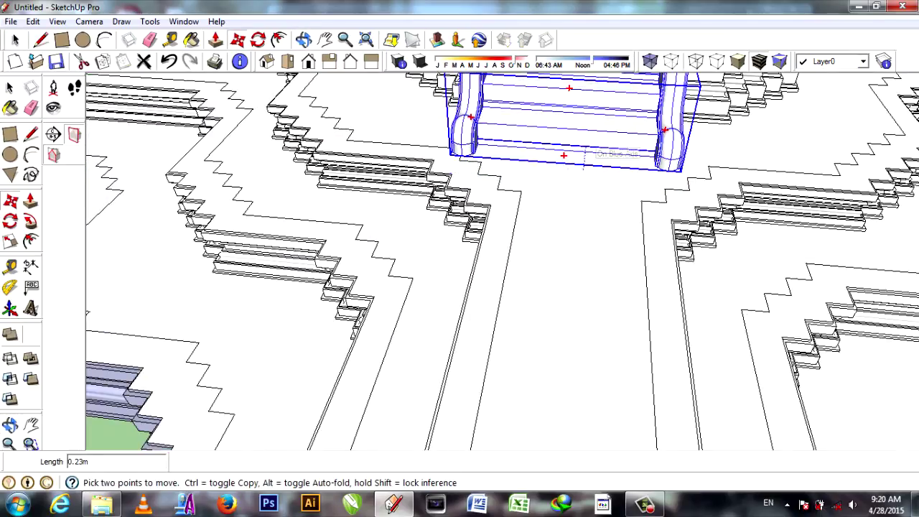
pyautogui.moveTo(572, 170)
pyautogui.mouseDown(button='middle')
pyautogui.moveTo(546, 215)
pyautogui.moveTo(567, 172)
pyautogui.mouseUp(button='middle')
pyautogui.scroll(2, 545, 180)
pyautogui.scroll(1, 536, 187)
pyautogui.moveTo(553, 203)
pyautogui.mouseDown(button='middle')
pyautogui.moveTo(563, 179)
pyautogui.moveTo(502, 216)
pyautogui.moveTo(510, 208)
pyautogui.mouseUp(button='middle')
pyautogui.scroll(2, 502, 252)
pyautogui.moveTo(502, 251)
pyautogui.mouseDown(button='middle')
pyautogui.moveTo(516, 237)
pyautogui.moveTo(632, 255)
pyautogui.mouseUp(button='middle')
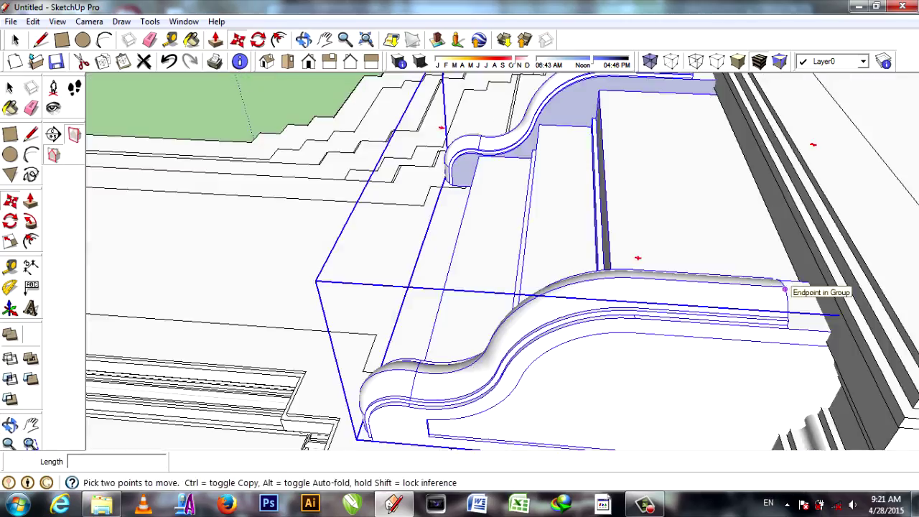
pyautogui.scroll(2, 632, 255)
pyautogui.scroll(1, 567, 251)
pyautogui.moveTo(567, 251)
pyautogui.mouseDown(button='middle')
pyautogui.moveTo(606, 352)
pyautogui.moveTo(840, 366)
pyautogui.moveTo(585, 349)
pyautogui.moveTo(546, 330)
pyautogui.moveTo(301, 302)
pyautogui.mouseUp(button='middle')
pyautogui.scroll(-3, 840, 367)
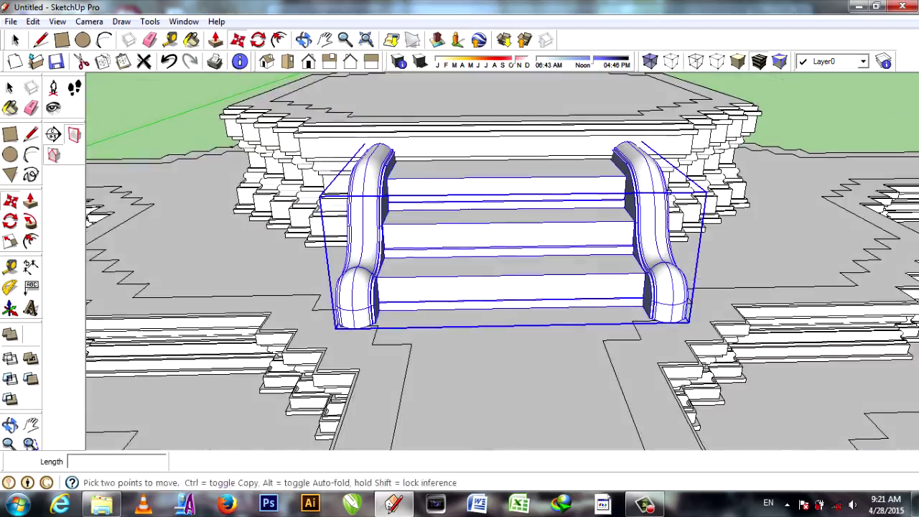
# Invert the selection, then undo twice to restore the staircase selection
pyautogui.hotkey('ctrl', 'shift', 'i')
pyautogui.moveTo(459, 258); pyautogui.dragTo(460, 280, button='middle')
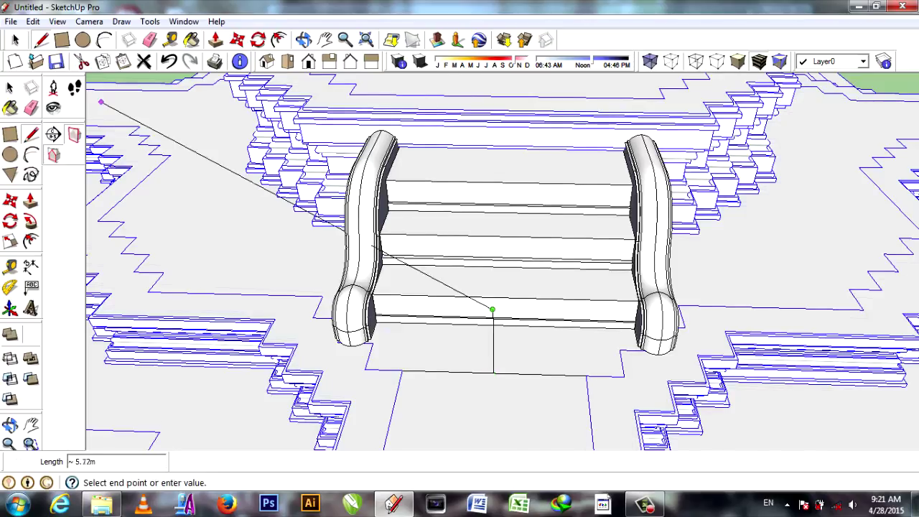
pyautogui.hotkey('ctrl', 'z')
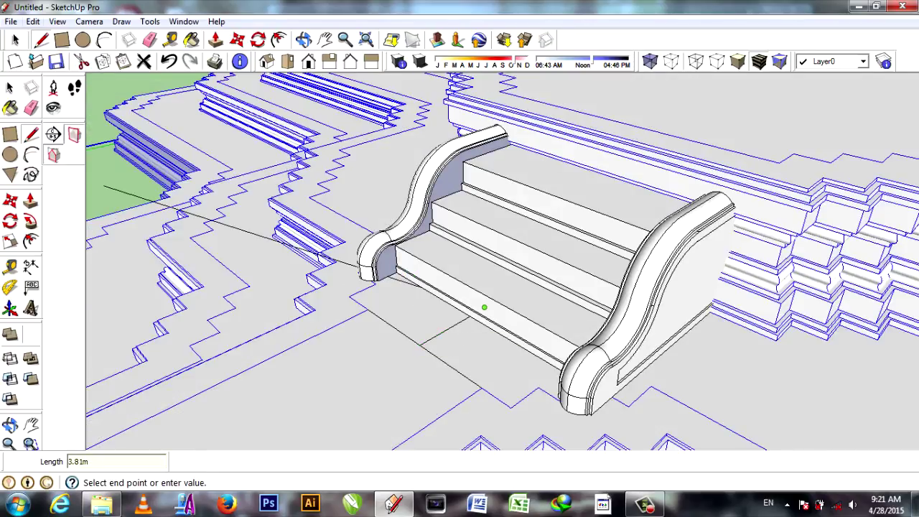
pyautogui.hotkey('ctrl', 'z')
# Move the selected staircase group against the front arm's lower tier and orbit out to check alignment
pyautogui.click(503, 325)
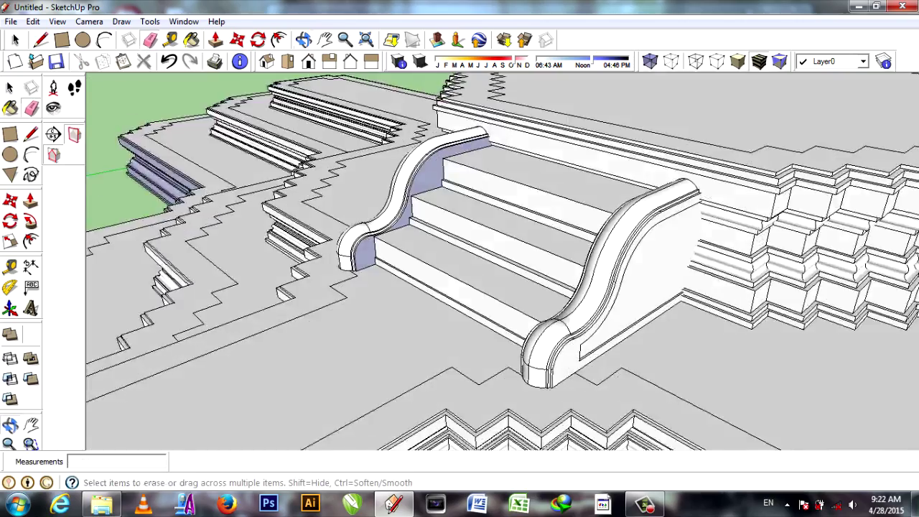
pyautogui.moveTo(502, 287); pyautogui.dragTo(416, 262, button='middle')
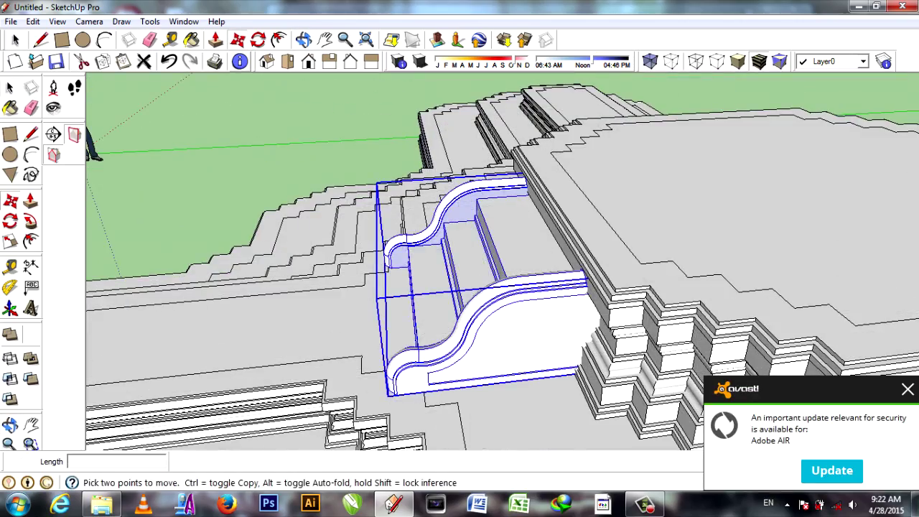
pyautogui.click(511, 359)
pyautogui.moveTo(511, 359); pyautogui.dragTo(514, 309, button='middle')
pyautogui.press('space')
pyautogui.rightClick(514, 305)
pyautogui.press('Escape')
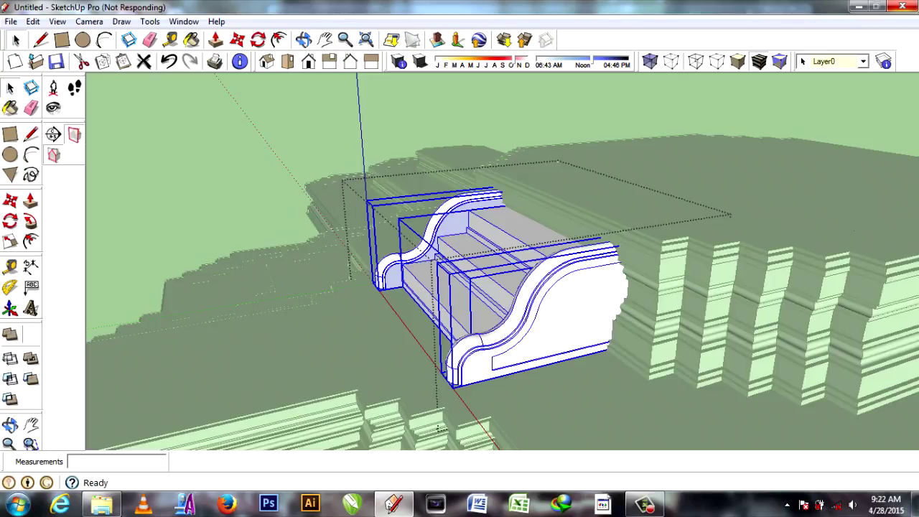
pyautogui.moveTo(502, 287)
pyautogui.mouseDown(button='middle')
pyautogui.moveTo(503, 258)
pyautogui.moveTo(474, 301)
pyautogui.moveTo(459, 259)
pyautogui.mouseUp(button='middle')
pyautogui.scroll(-5, 502, 287)
pyautogui.scroll(3, 502, 288)
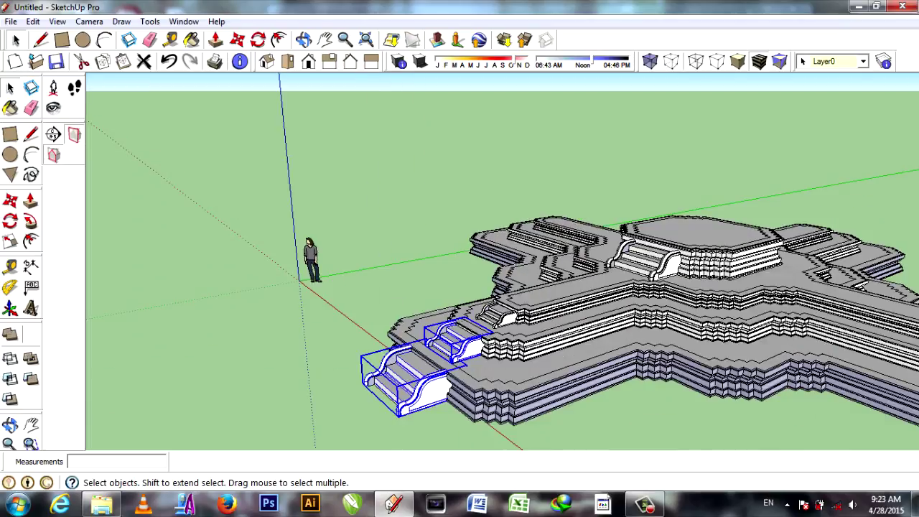
# Move the right staircase group over to the other arm, against the plinth tier
pyautogui.rightClick(682, 244)
pyautogui.moveTo(682, 244); pyautogui.dragTo(359, 295, button='middle')
pyautogui.press('m')
pyautogui.scroll(-2, 444, 294)
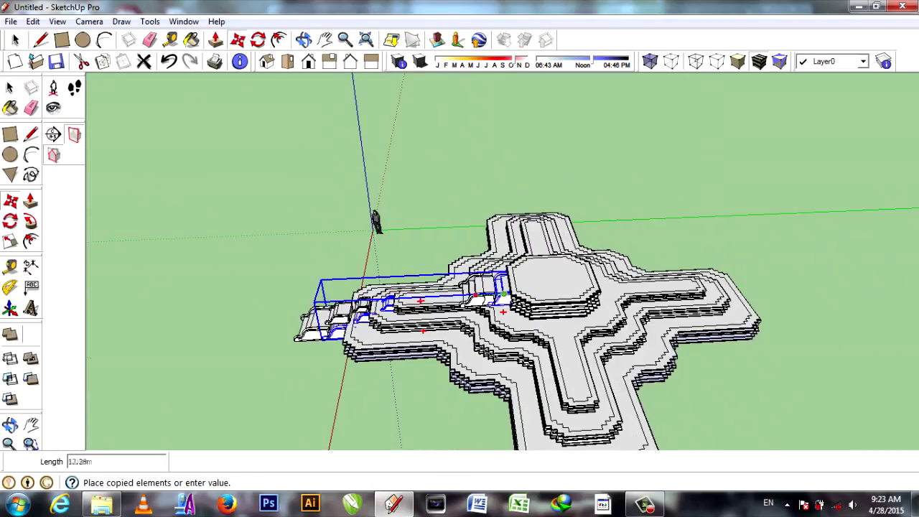
pyautogui.rightClick(795, 234)
pyautogui.press('Escape')
pyautogui.scroll(-2, 460, 288)
pyautogui.scroll(4, 460, 287)
pyautogui.moveTo(460, 288); pyautogui.dragTo(402, 308, button='middle')
pyautogui.scroll(3, 609, 263)
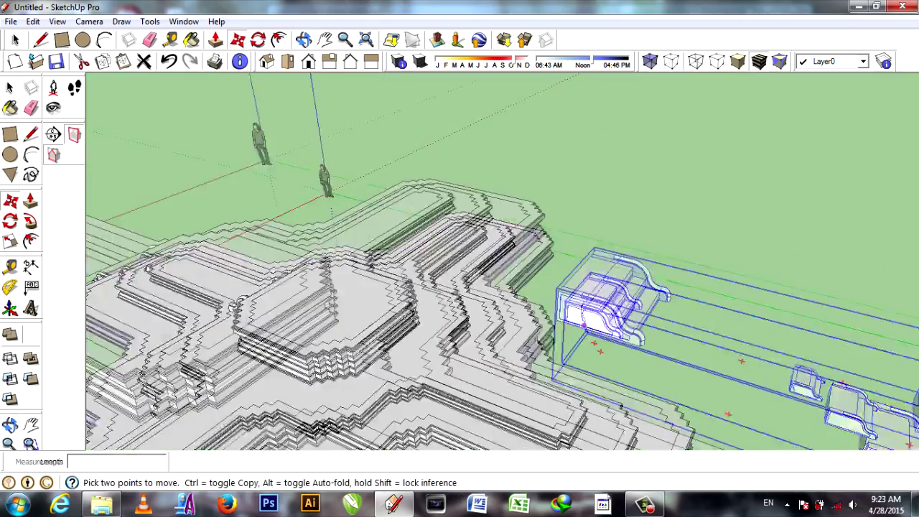
pyautogui.scroll(2, 608, 263)
pyautogui.scroll(-3, 608, 262)
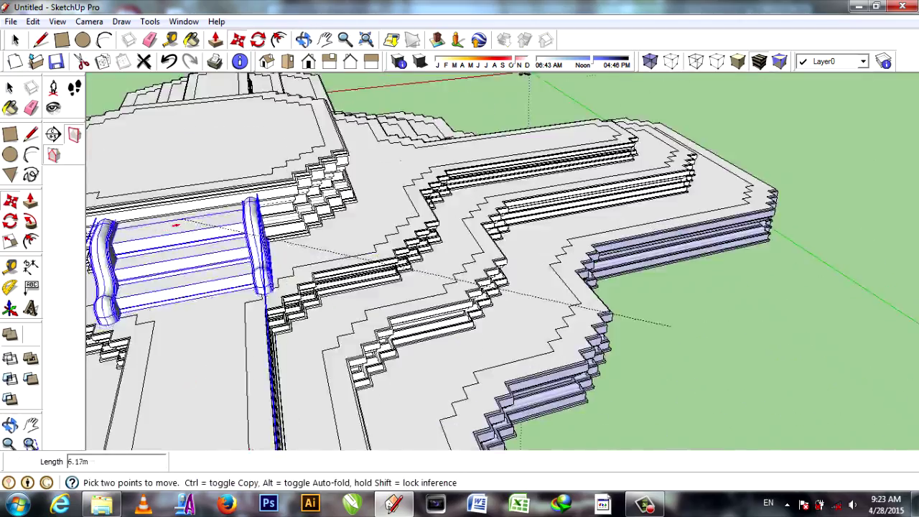
pyautogui.moveTo(215, 301); pyautogui.dragTo(302, 237, button='middle')
# Nudge the staircase group onto the tier endpoint so it meets the top octagonal tier
pyautogui.scroll(3, 325, 214)
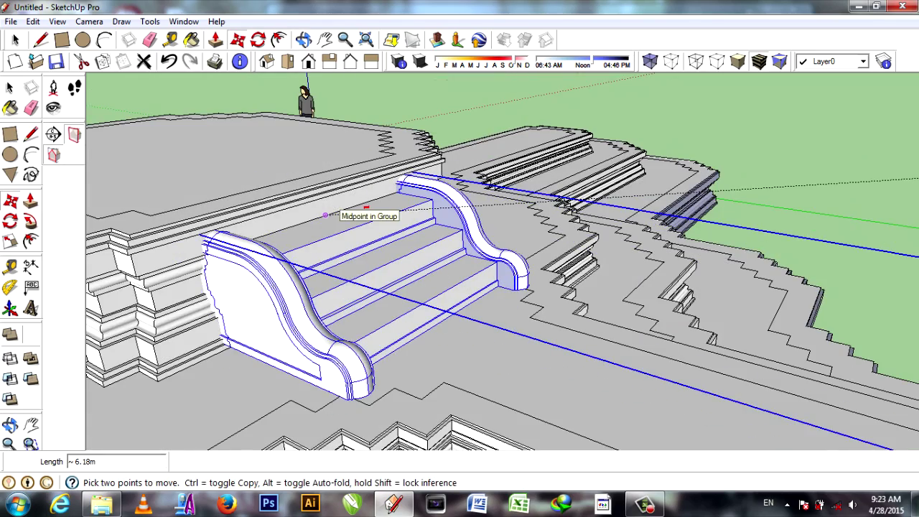
pyautogui.scroll(3, 325, 214)
pyautogui.scroll(1, 352, 246)
pyautogui.scroll(-2, 354, 271)
pyautogui.moveTo(355, 271)
pyautogui.mouseDown(button='middle')
pyautogui.moveTo(460, 287)
pyautogui.moveTo(540, 403)
pyautogui.mouseUp(button='middle')
pyautogui.scroll(-2, 540, 403)
pyautogui.scroll(2, 252, 319)
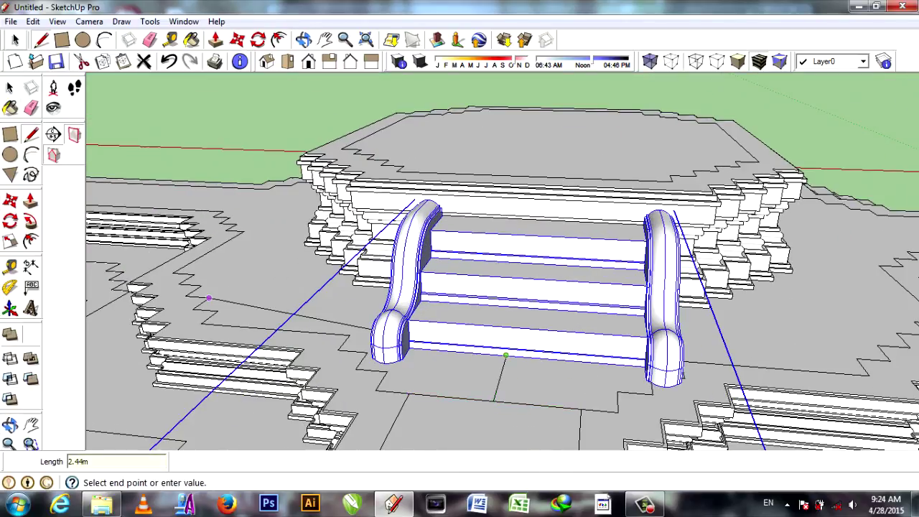
pyautogui.click(523, 357)
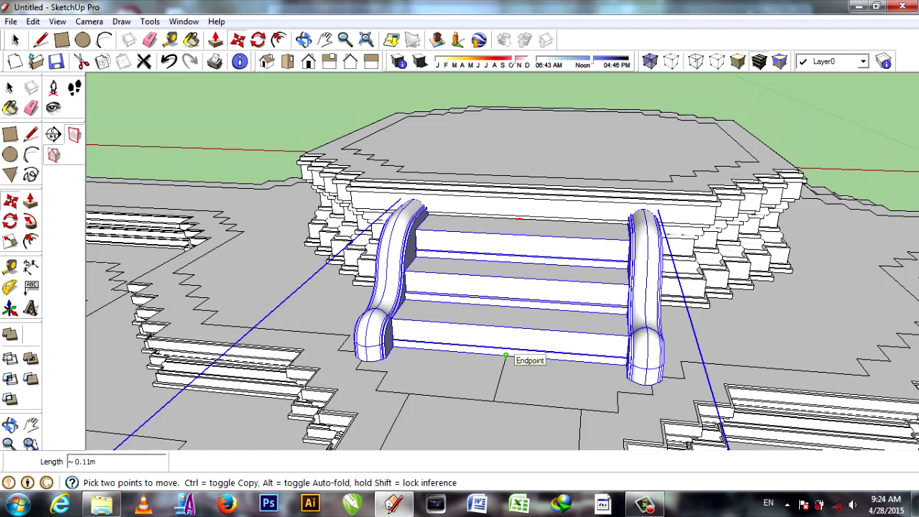
# Orbit out to review the whole plinth with the new stair flight in place
pyautogui.scroll(-3, 503, 273)
pyautogui.moveTo(503, 273)
pyautogui.mouseDown(button='middle')
pyautogui.moveTo(502, 237)
pyautogui.moveTo(516, 216)
pyautogui.mouseUp(button='middle')
pyautogui.press('e')
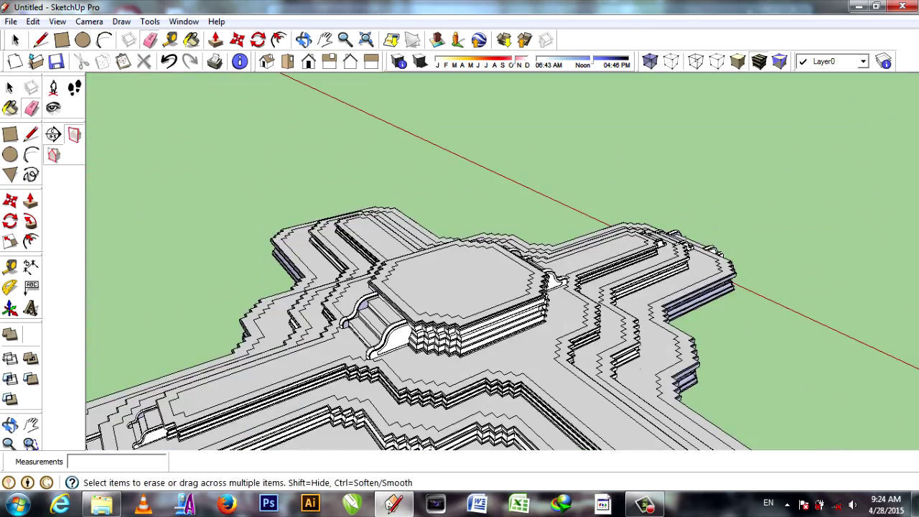
pyautogui.moveTo(502, 273); pyautogui.dragTo(402, 244, button='middle')
pyautogui.press('space')
pyautogui.press('m')
pyautogui.moveTo(502, 273); pyautogui.dragTo(445, 258, button='middle')
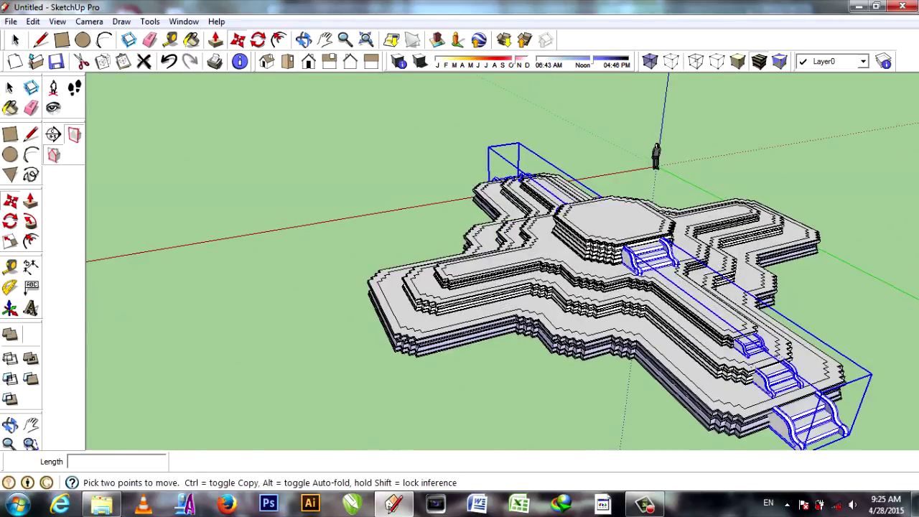
# Select the left staircase group and prepare to rotate it
pyautogui.rightClick(327, 323)
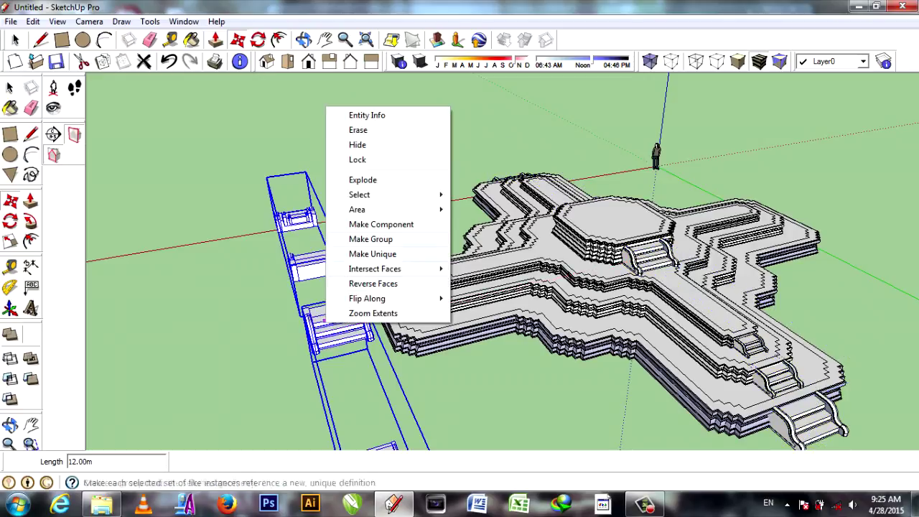
pyautogui.press('Escape')
pyautogui.rightClick(328, 322)
pyautogui.press('Escape')
pyautogui.press('q')
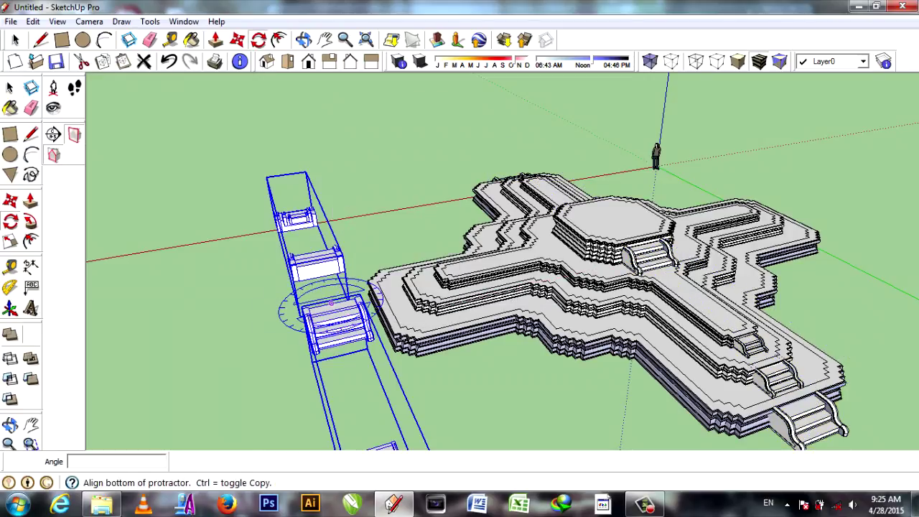
pyautogui.moveTo(330, 309); pyautogui.dragTo(316, 308, button='middle')
pyautogui.scroll(5, 574, 287)
pyautogui.press('l')
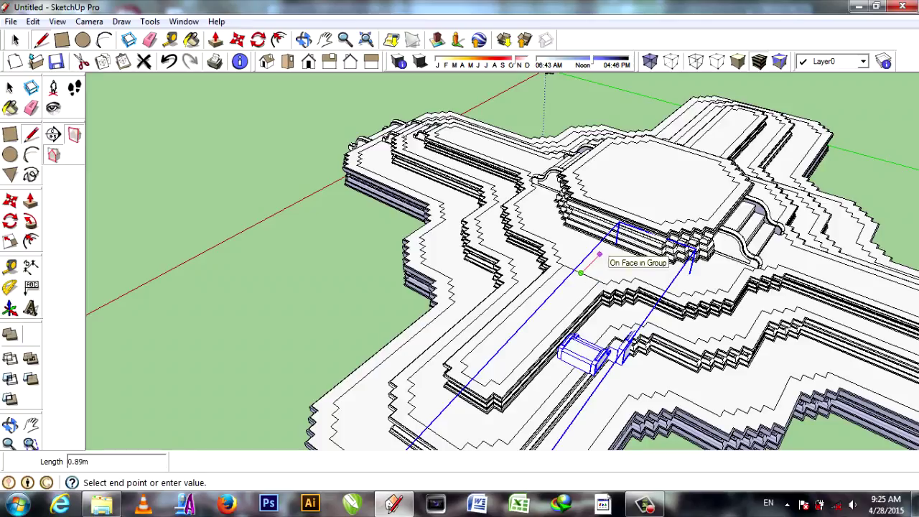
pyautogui.press('Escape')
pyautogui.moveTo(600, 253); pyautogui.dragTo(593, 181, button='middle')
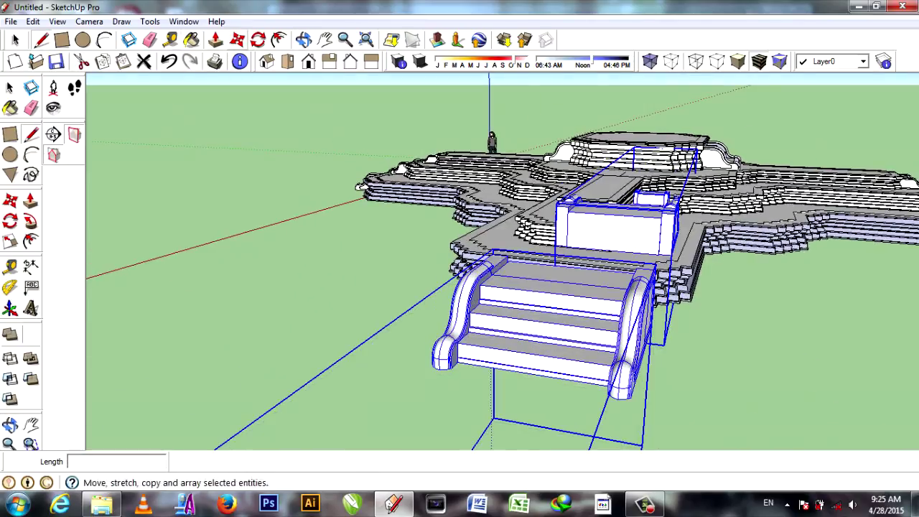
pyautogui.scroll(5, 530, 372)
# Move the selected stairs along the arm, snapping from the cheek-wall moulding endpoint
pyautogui.click(530, 373)
pyautogui.moveTo(530, 372)
pyautogui.mouseDown(button='middle')
pyautogui.moveTo(797, 217)
pyautogui.moveTo(794, 187)
pyautogui.mouseUp(button='middle')
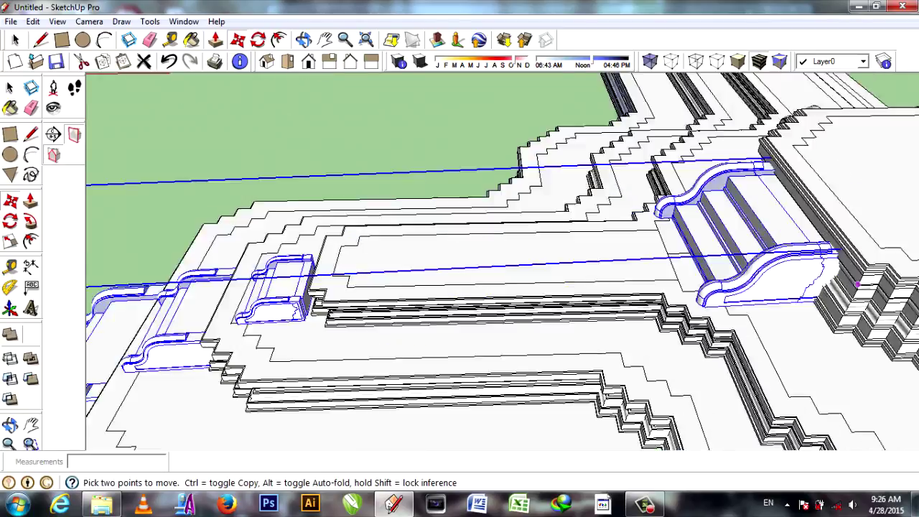
pyautogui.scroll(8, 791, 146)
pyautogui.moveTo(790, 145); pyautogui.dragTo(711, 190, button='middle')
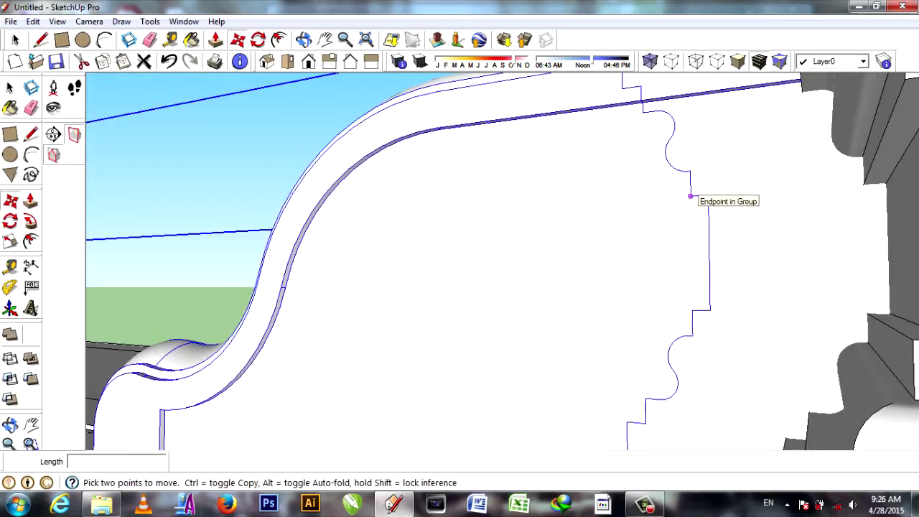
pyautogui.click(690, 195)
pyautogui.moveTo(863, 185); pyautogui.dragTo(646, 251, button='middle')
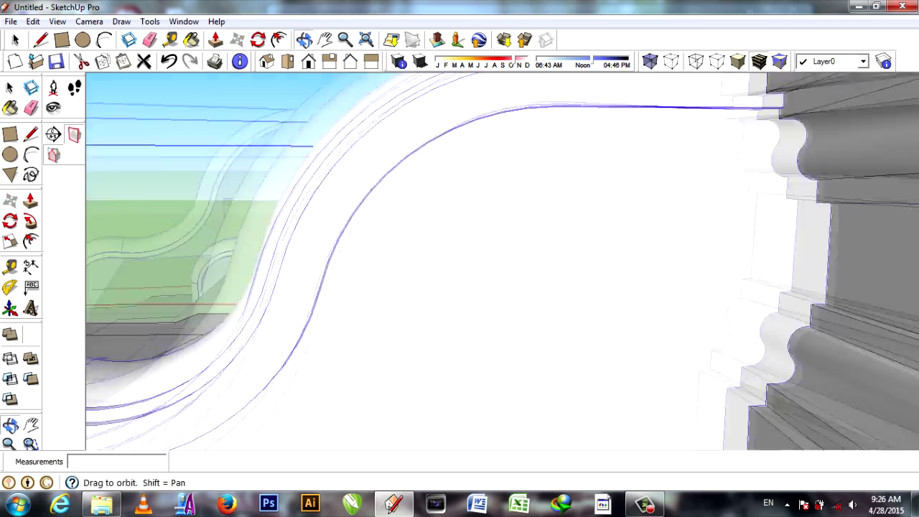
pyautogui.scroll(-10, 513, 344)
pyautogui.moveTo(514, 264); pyautogui.dragTo(514, 323, button='middle')
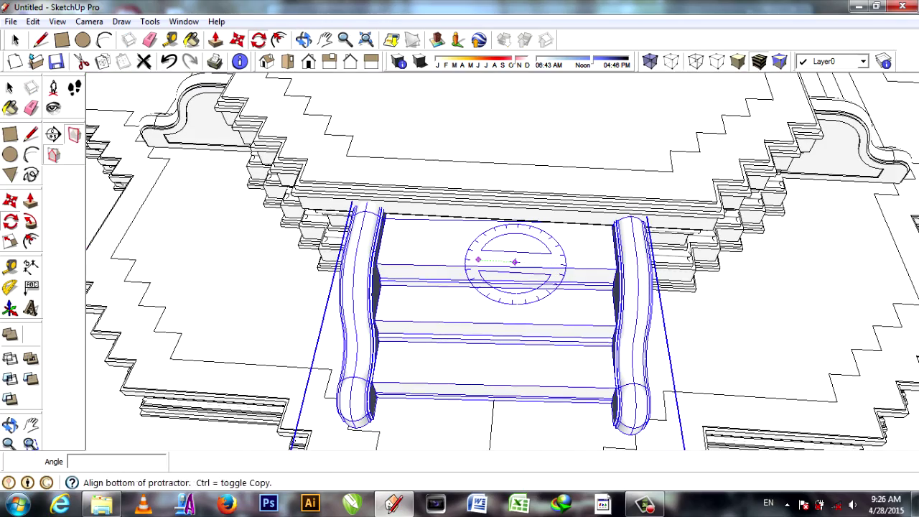
# Rotate the staircase copies 90° so they face along the near arm
pyautogui.click(478, 259)
pyautogui.click(492, 260)
pyautogui.scroll(-5, 503, 234)
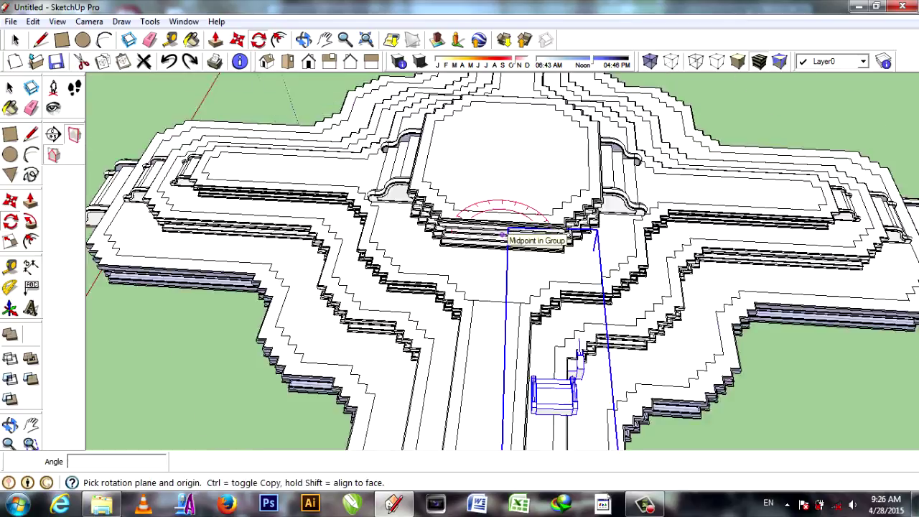
pyautogui.scroll(-2, 504, 234)
pyautogui.moveTo(407, 214); pyautogui.dragTo(459, 259, button='middle')
pyautogui.scroll(5, 503, 337)
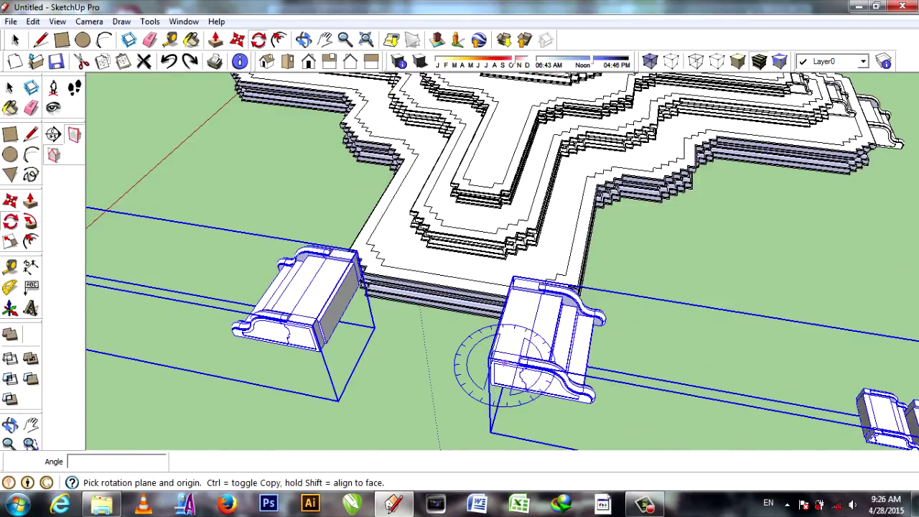
pyautogui.click(537, 328)
pyautogui.click(542, 307)
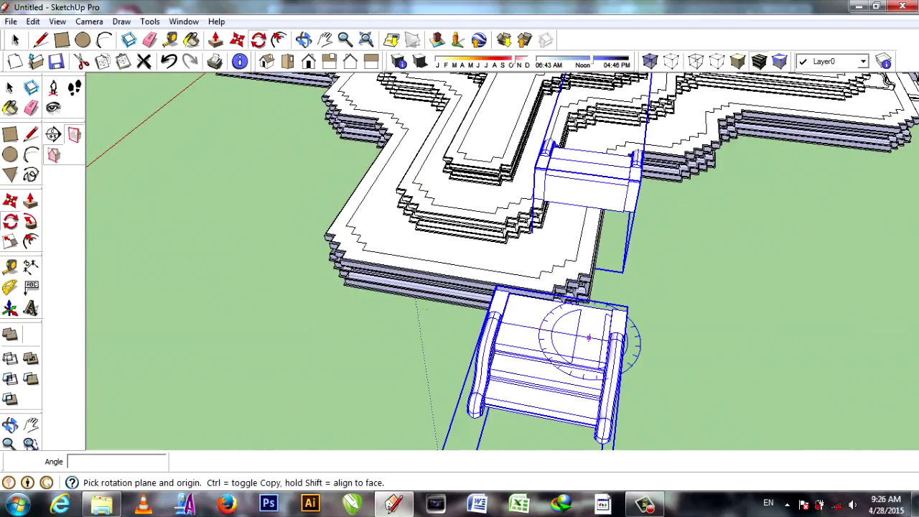
pyautogui.scroll(-5, 587, 338)
pyautogui.scroll(3, 523, 195)
pyautogui.scroll(3, 503, 273)
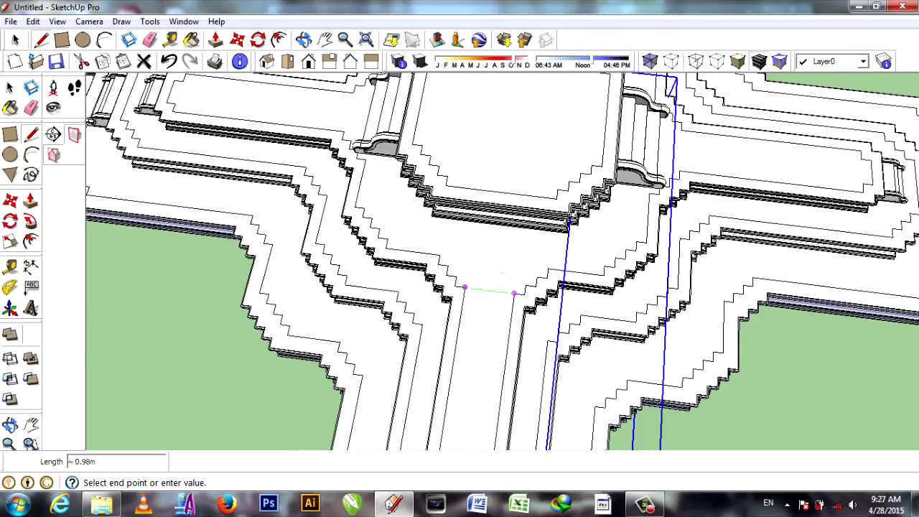
pyautogui.press('m')
pyautogui.scroll(-4, 496, 241)
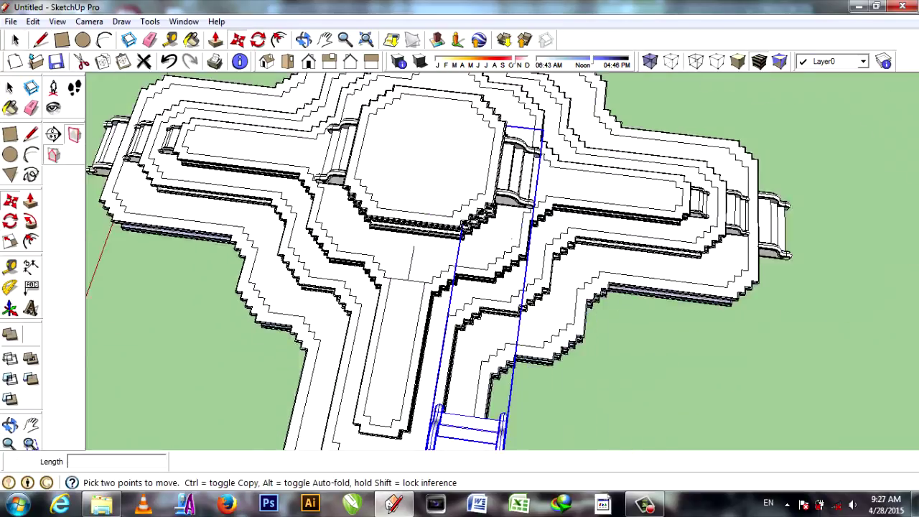
# Move the staircase by its midpoint so it snaps against the arm's tier edge
pyautogui.moveTo(241, 93); pyautogui.dragTo(267, 93, button='middle')
pyautogui.scroll(6, 447, 381)
pyautogui.click(447, 382)
pyautogui.scroll(-4, 447, 381)
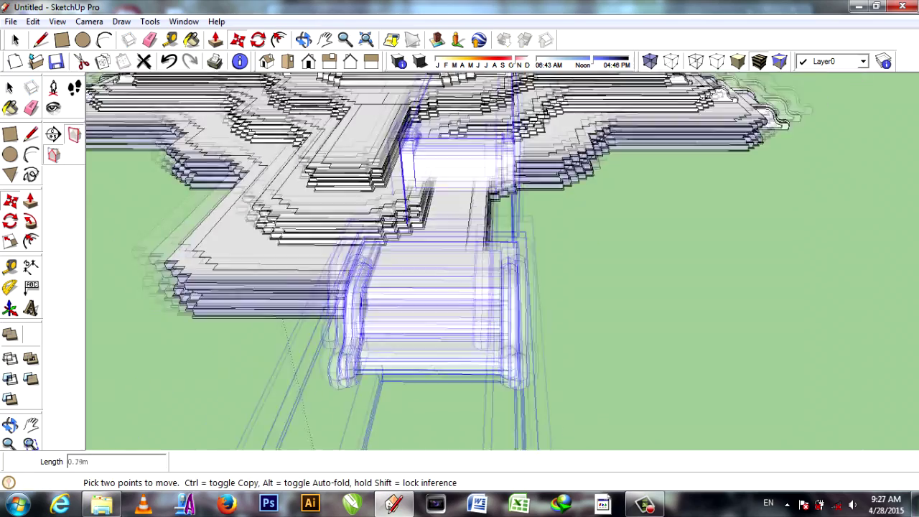
pyautogui.scroll(5, 367, 204)
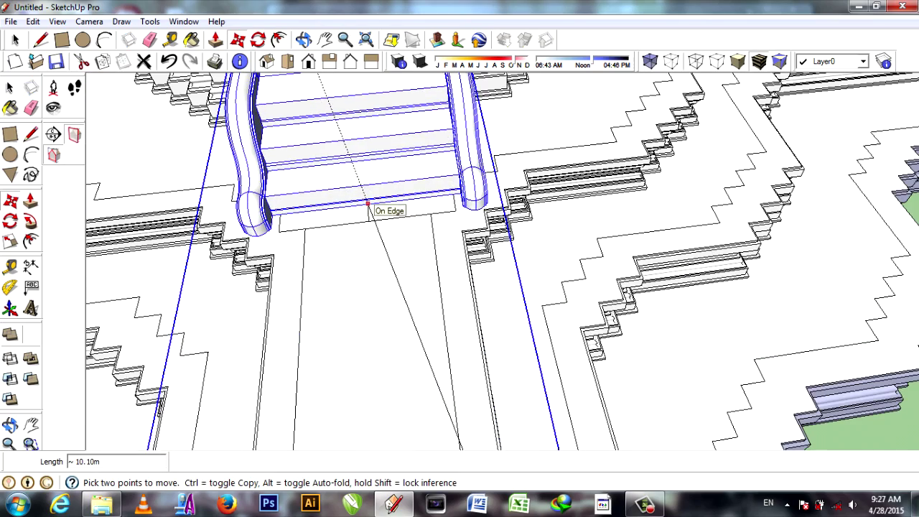
pyautogui.scroll(-4, 368, 196)
pyautogui.scroll(4, 595, 170)
pyautogui.scroll(3, 588, 183)
pyautogui.scroll(-4, 588, 183)
pyautogui.scroll(4, 370, 287)
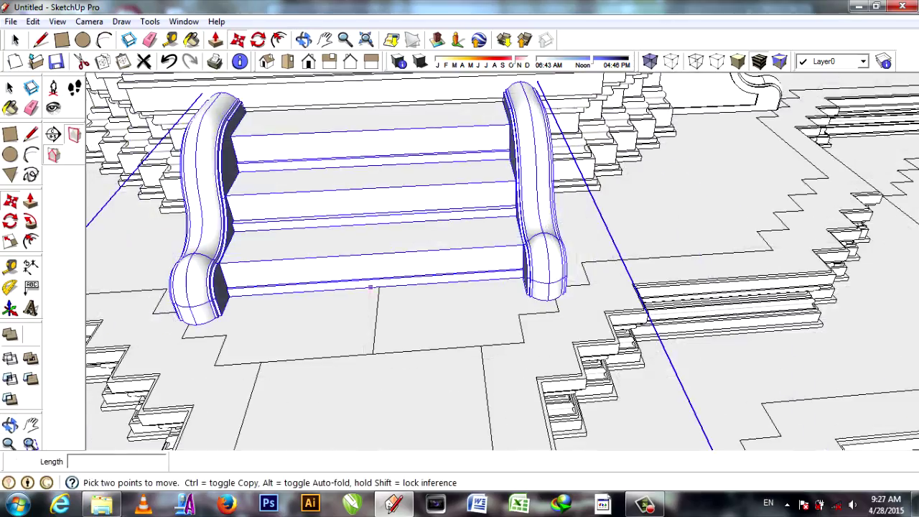
# Orbit out to an oblique overview of the cross plinth with stairs on every arm
pyautogui.moveTo(393, 286); pyautogui.dragTo(406, 289, button='middle')
pyautogui.scroll(-5, 442, 343)
pyautogui.moveTo(442, 343)
pyautogui.mouseDown(button='middle')
pyautogui.moveTo(459, 273)
pyautogui.moveTo(431, 259)
pyautogui.moveTo(416, 237)
pyautogui.mouseUp(button='middle')
pyautogui.scroll(-3, 460, 302)
pyautogui.scroll(3, 459, 287)
pyautogui.moveTo(460, 287)
pyautogui.keyDown('shift'); pyautogui.mouseDown(button='middle')
pyautogui.moveTo(402, 258)
pyautogui.moveTo(388, 216)
pyautogui.mouseUp(button='middle'); pyautogui.keyUp('shift')
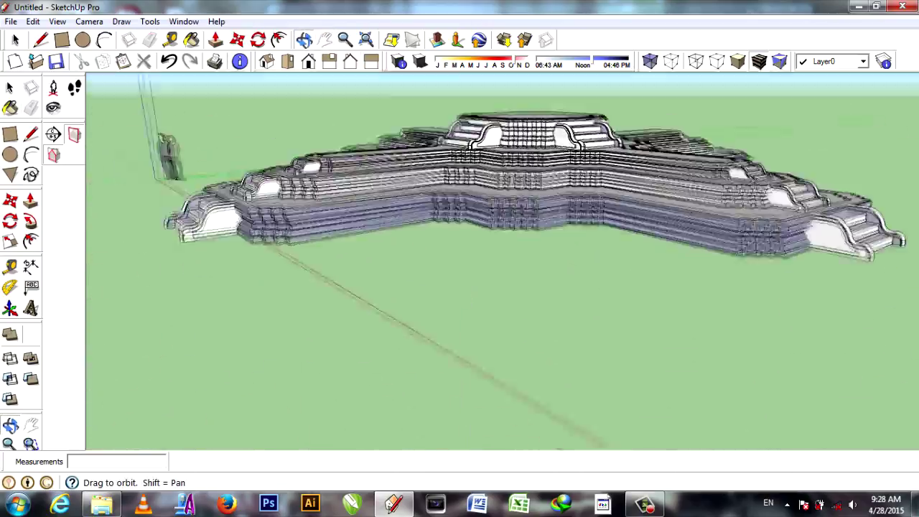